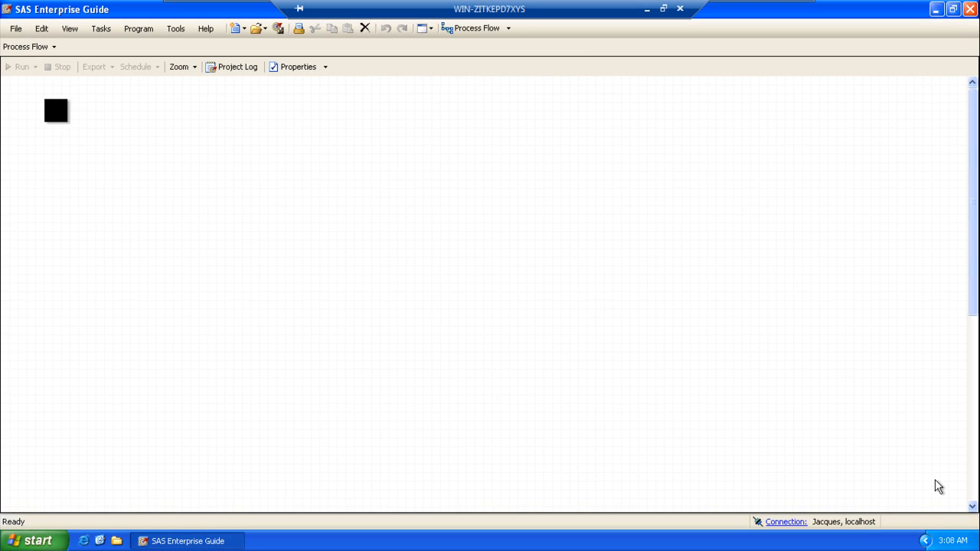
Open the teaching SAS data set from the sasdata folder
{"action": "left_click", "coordinate": [14, 30]}
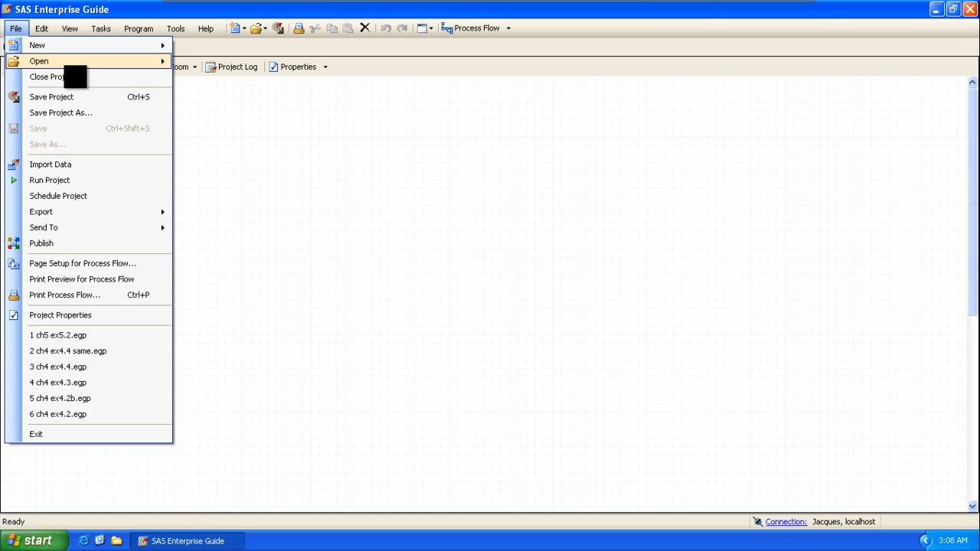
{"action": "mouse_move", "coordinate": [122, 62]}
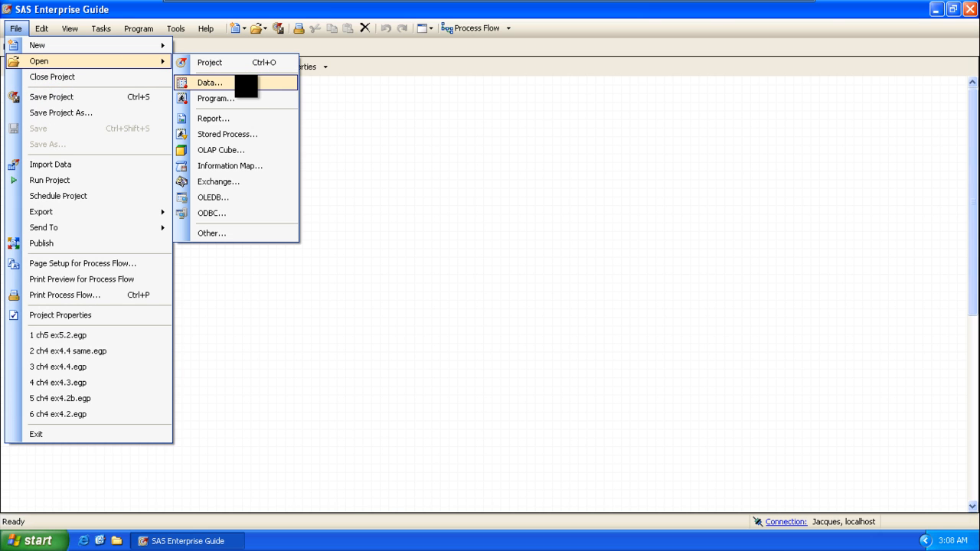
{"action": "left_click", "coordinate": [210, 82]}
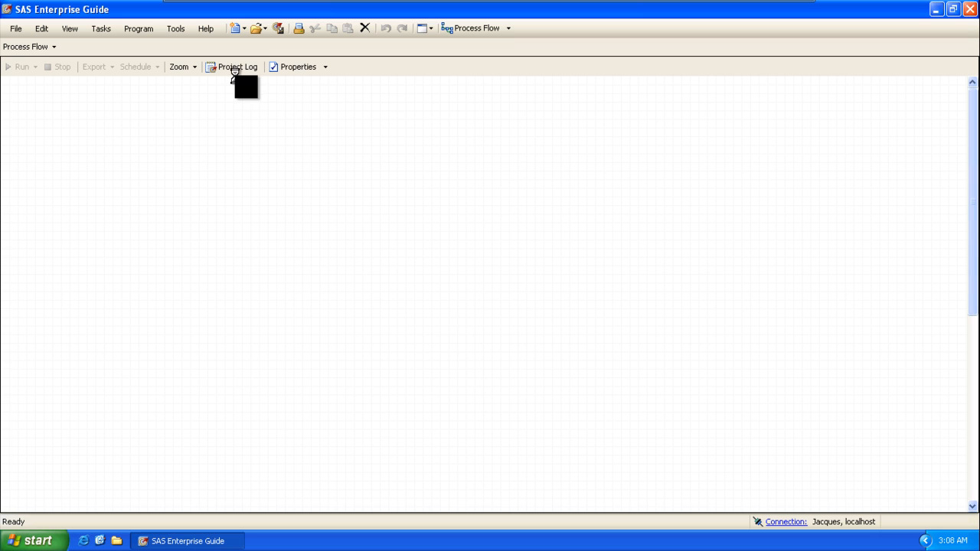
{"action": "left_click", "coordinate": [197, 205]}
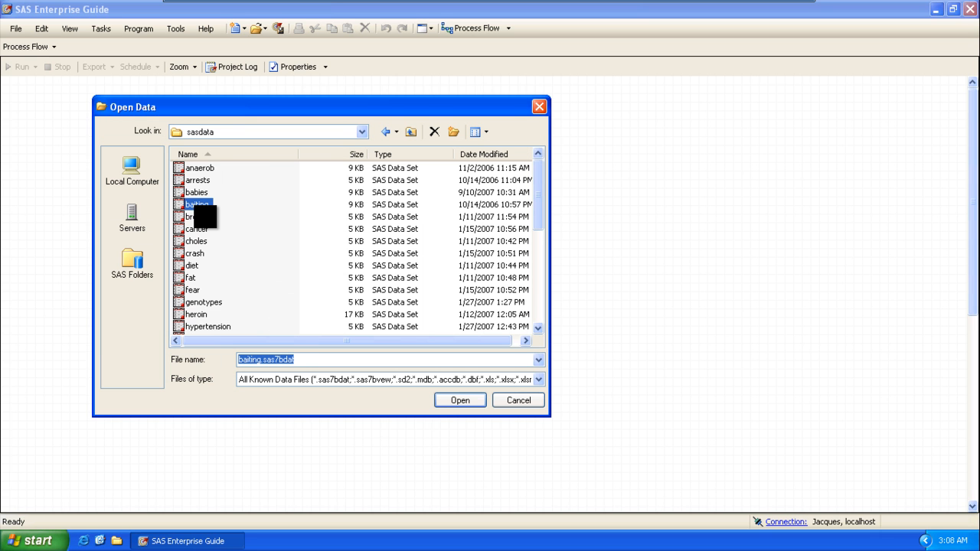
{"action": "key", "text": "t"}
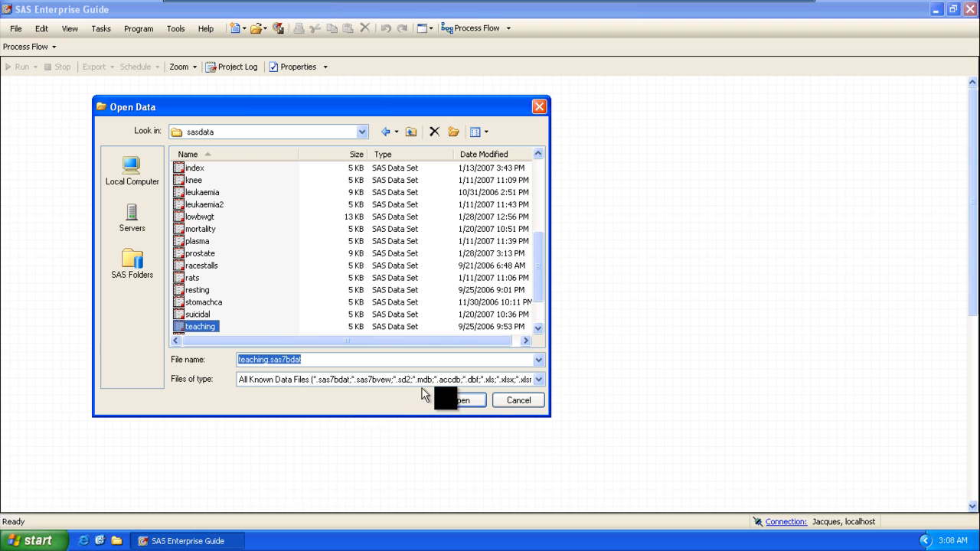
{"action": "left_click", "coordinate": [467, 400]}
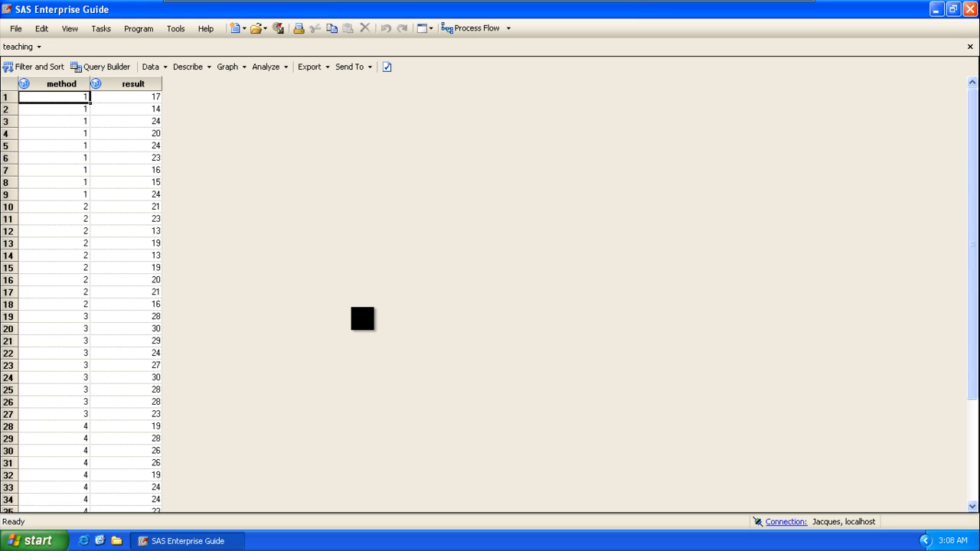
Look through the method and result rows of the teaching data, and return to the process flow
{"action": "scroll", "coordinate": [362, 319], "scroll_direction": "down", "scroll_amount": 4}
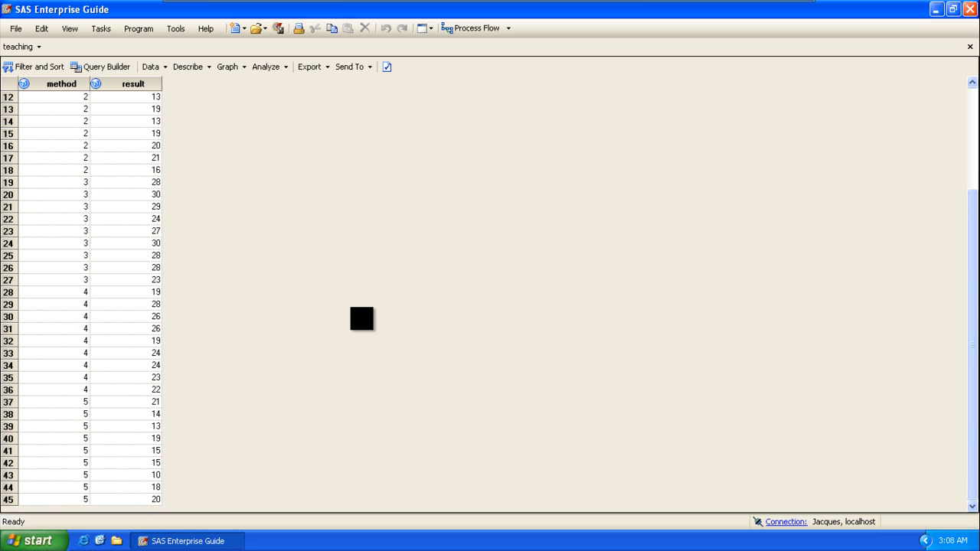
{"action": "scroll", "coordinate": [362, 319], "scroll_direction": "up", "scroll_amount": 4}
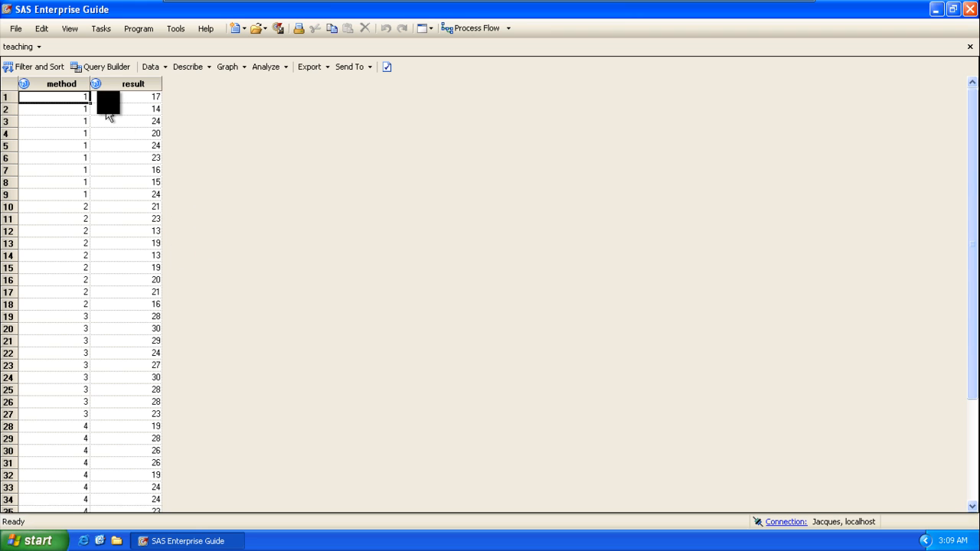
{"action": "mouse_move", "coordinate": [372, 2]}
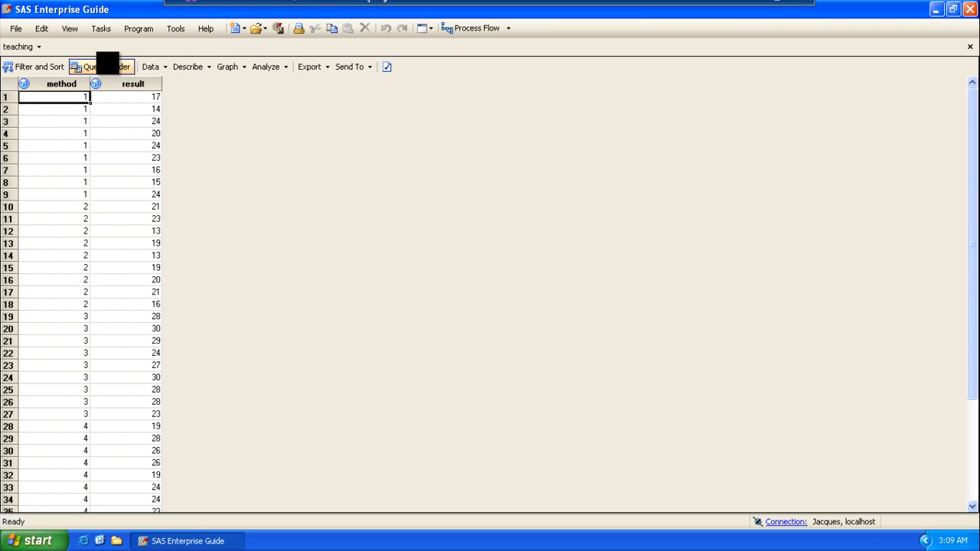
{"action": "left_click", "coordinate": [43, 51]}
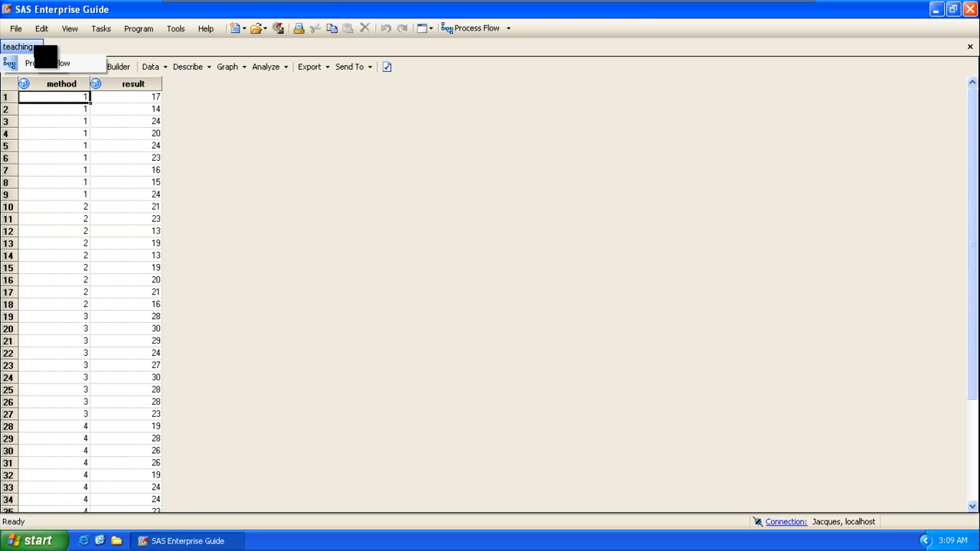
{"action": "left_click", "coordinate": [40, 72]}
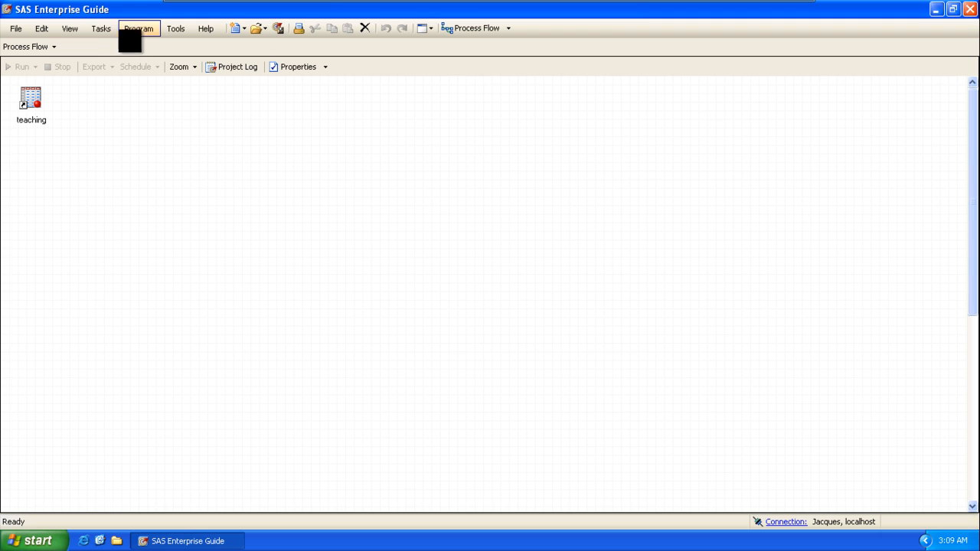
Start a Summary Tables task on the teaching data with method as classification variable and result as analysis variable
{"action": "left_click", "coordinate": [102, 29]}
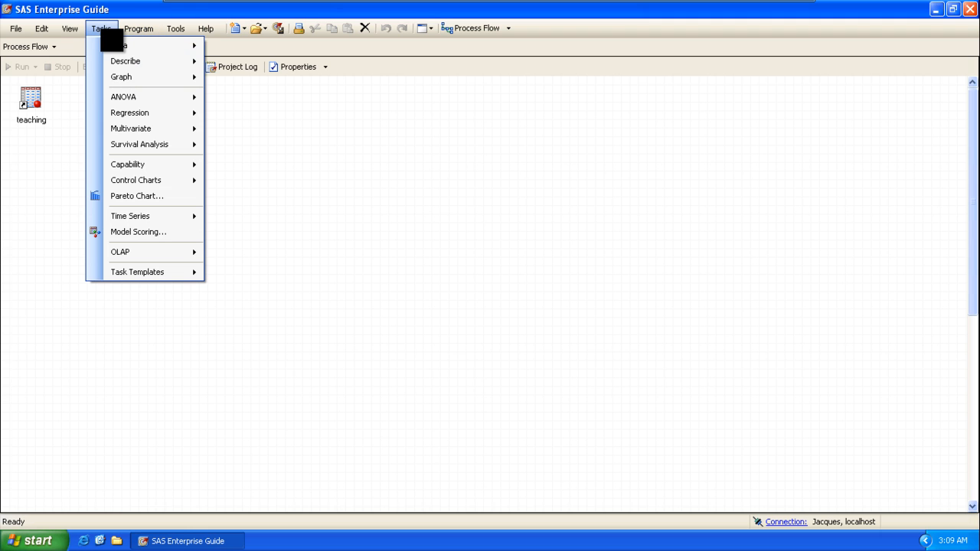
{"action": "mouse_move", "coordinate": [107, 60]}
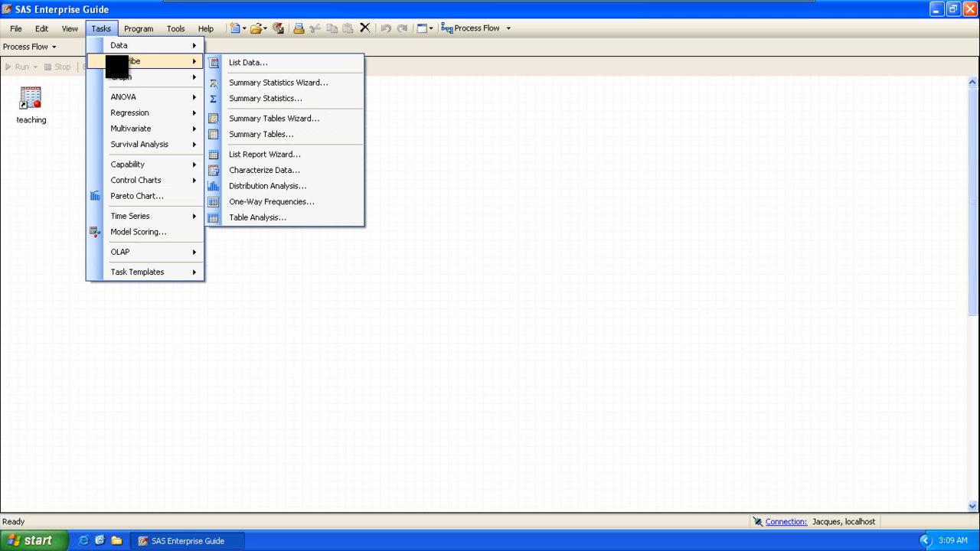
{"action": "left_click", "coordinate": [263, 135]}
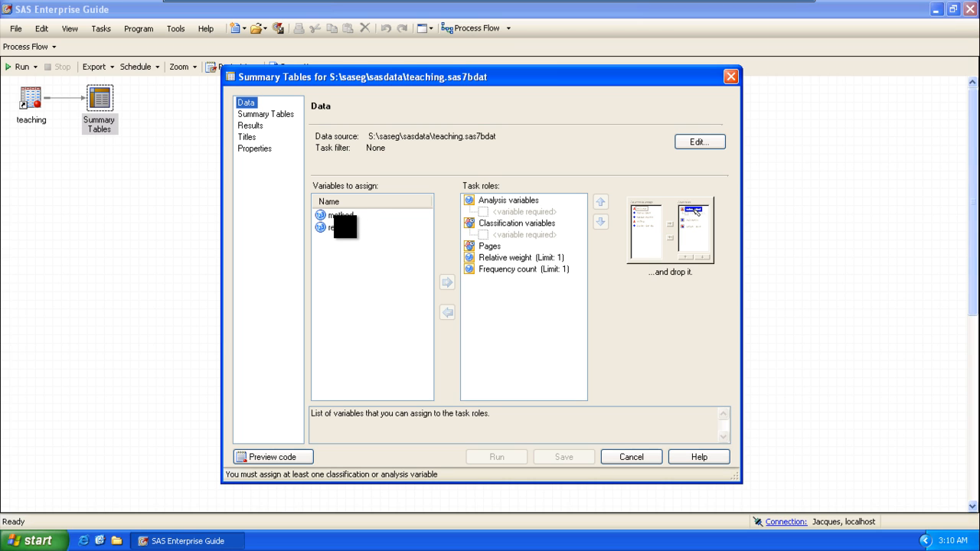
{"action": "left_click", "coordinate": [323, 205]}
{"action": "left_click", "coordinate": [324, 206]}
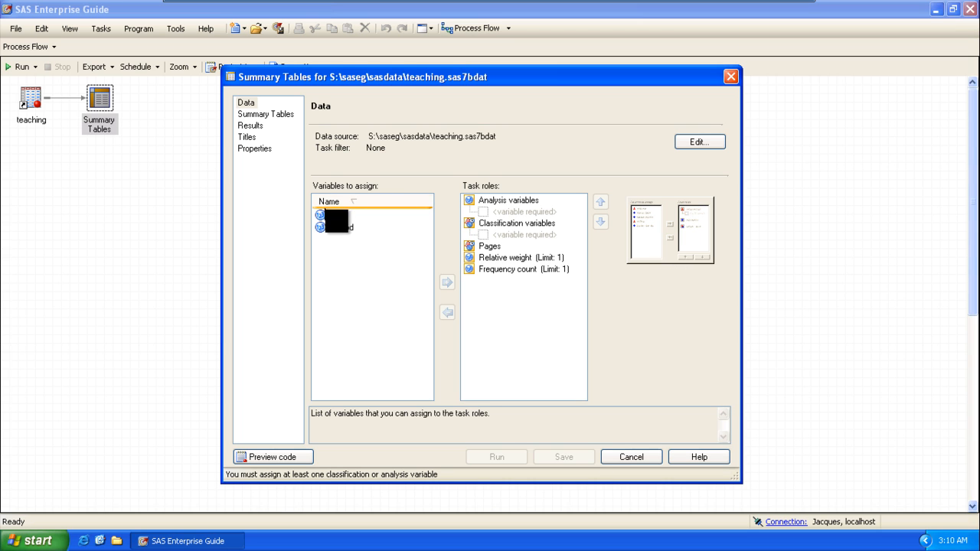
{"action": "left_click", "coordinate": [331, 226]}
{"action": "left_click_drag", "start_coordinate": [330, 225], "coordinate": [470, 222]}
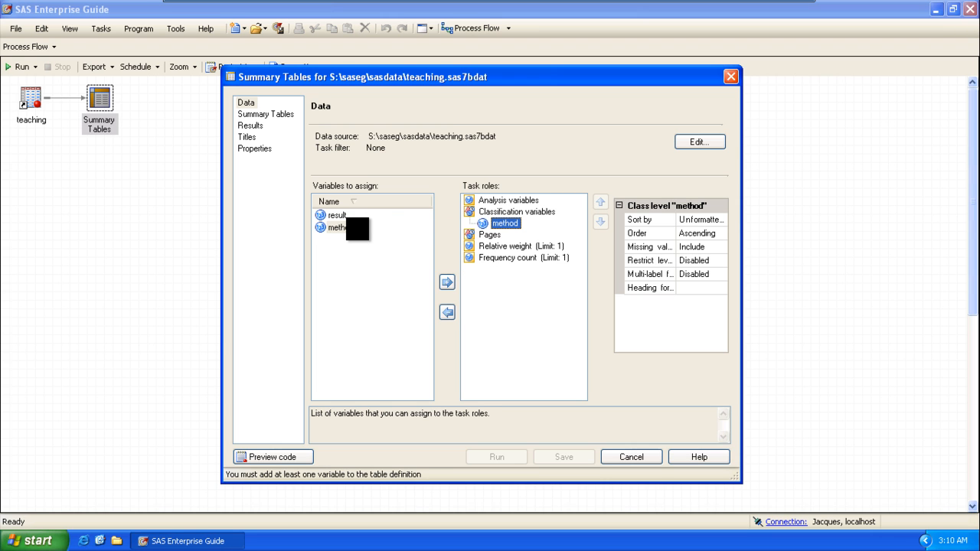
{"action": "left_click_drag", "start_coordinate": [337, 215], "coordinate": [490, 214]}
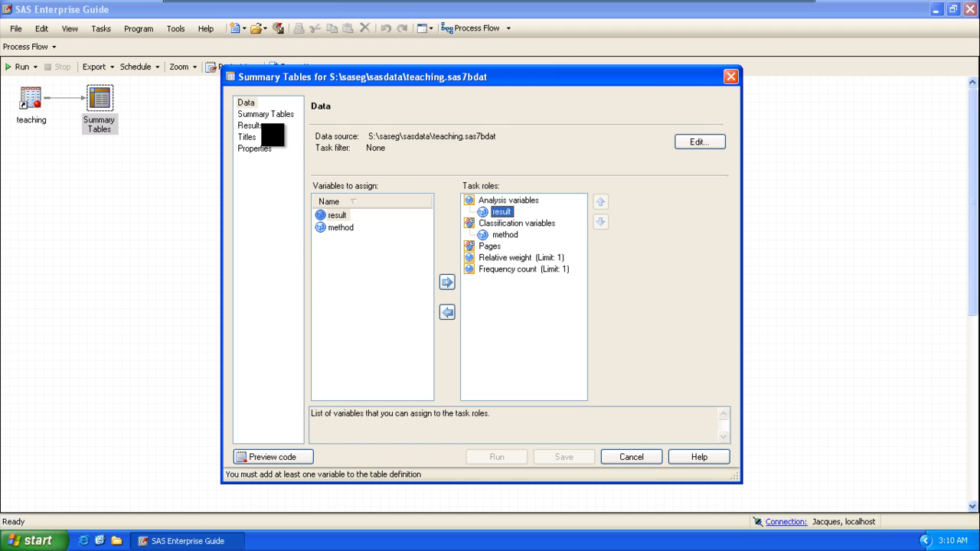
Lay out the summary table with method as the rows and result as the column heading above N
{"action": "left_click", "coordinate": [257, 113]}
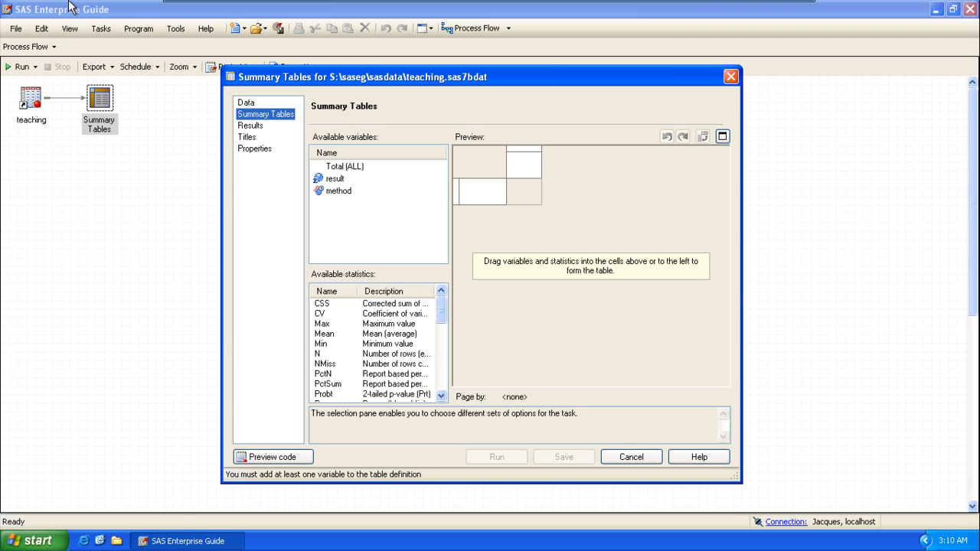
{"action": "mouse_move", "coordinate": [66, 1]}
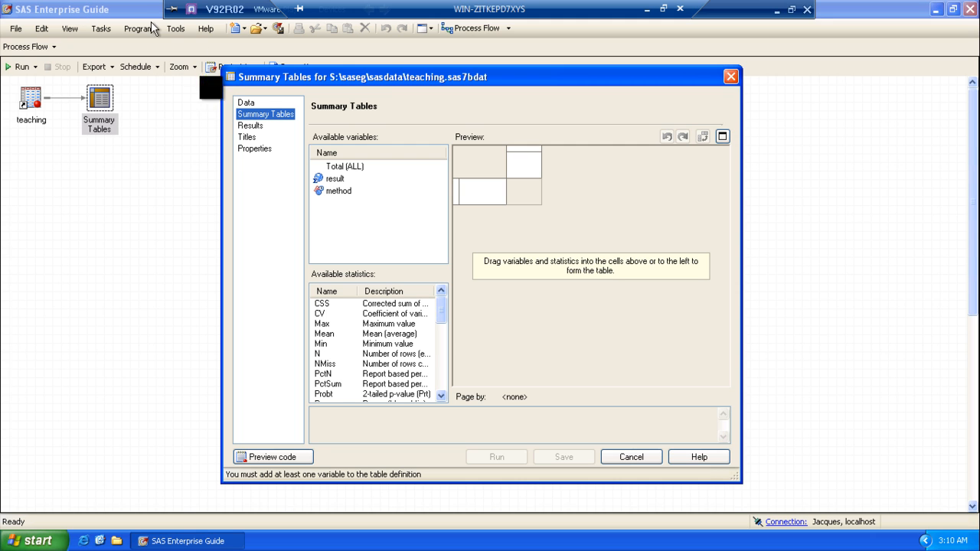
{"action": "left_click", "coordinate": [338, 190]}
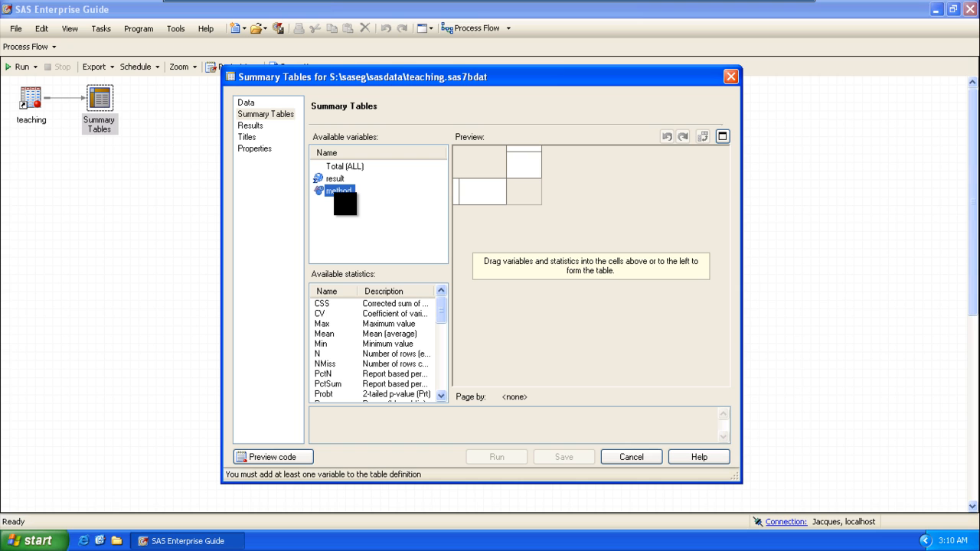
{"action": "left_click_drag", "start_coordinate": [341, 191], "coordinate": [478, 189]}
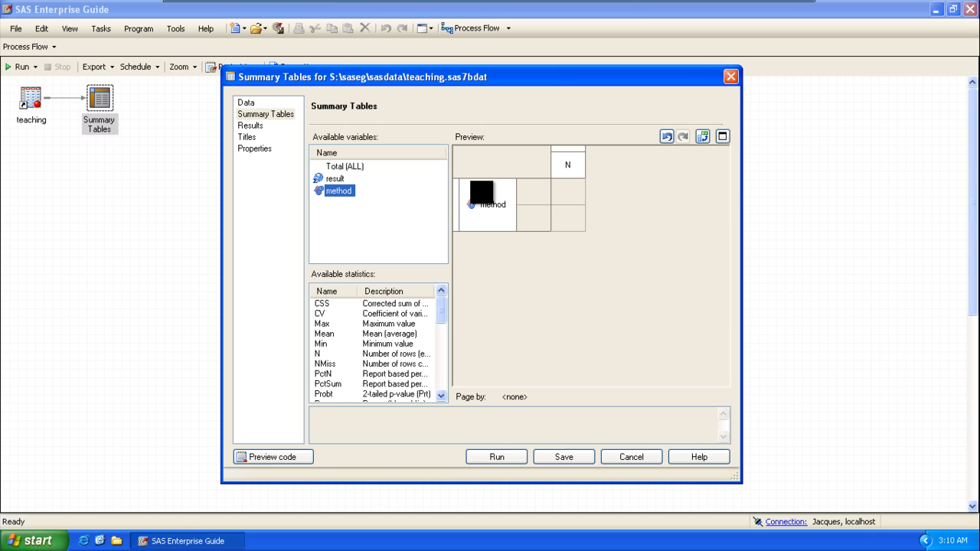
{"action": "left_click", "coordinate": [335, 179]}
{"action": "left_click_drag", "start_coordinate": [334, 179], "coordinate": [568, 170]}
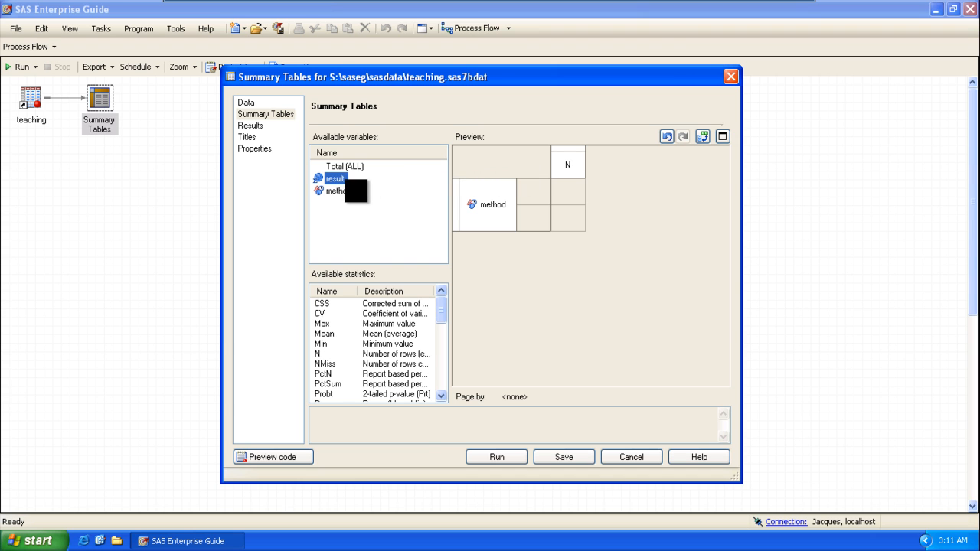
{"action": "left_click_drag", "start_coordinate": [336, 182], "coordinate": [565, 140]}
{"action": "left_click_drag", "start_coordinate": [566, 134], "coordinate": [584, 160]}
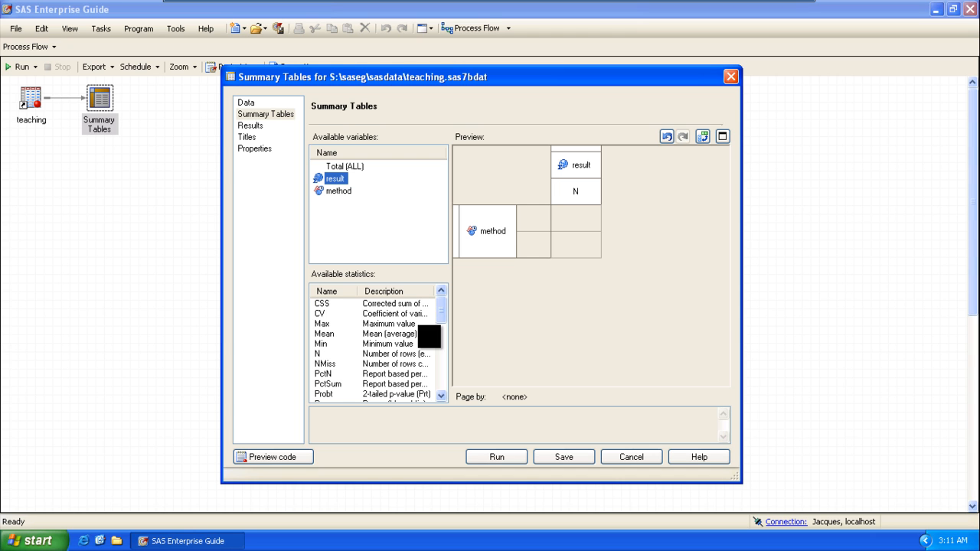
Add the Mean statistic under result, in front of N
{"action": "left_click", "coordinate": [325, 333]}
{"action": "left_click_drag", "start_coordinate": [330, 339], "coordinate": [585, 200]}
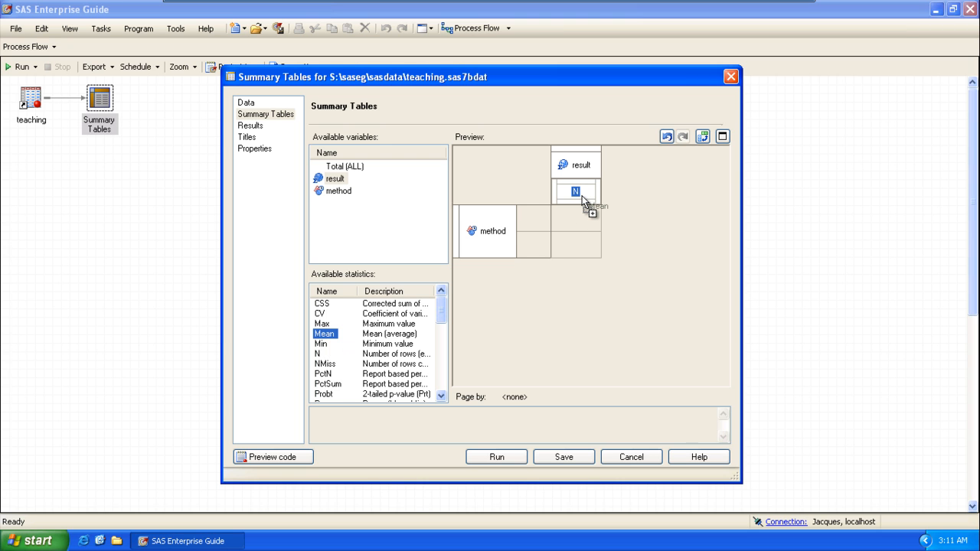
{"action": "left_click_drag", "start_coordinate": [583, 197], "coordinate": [552, 187]}
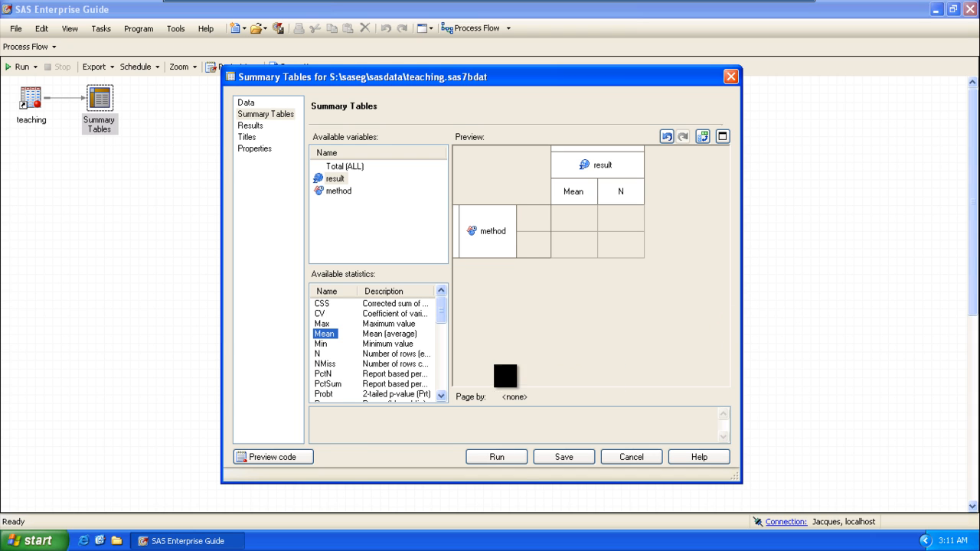
Replace the N statistic under result with StdDev
{"action": "left_click", "coordinate": [324, 374]}
{"action": "key", "text": "Down"}
{"action": "key", "text": "Down"}
{"action": "key", "text": "Down"}
{"action": "key", "text": "Down"}
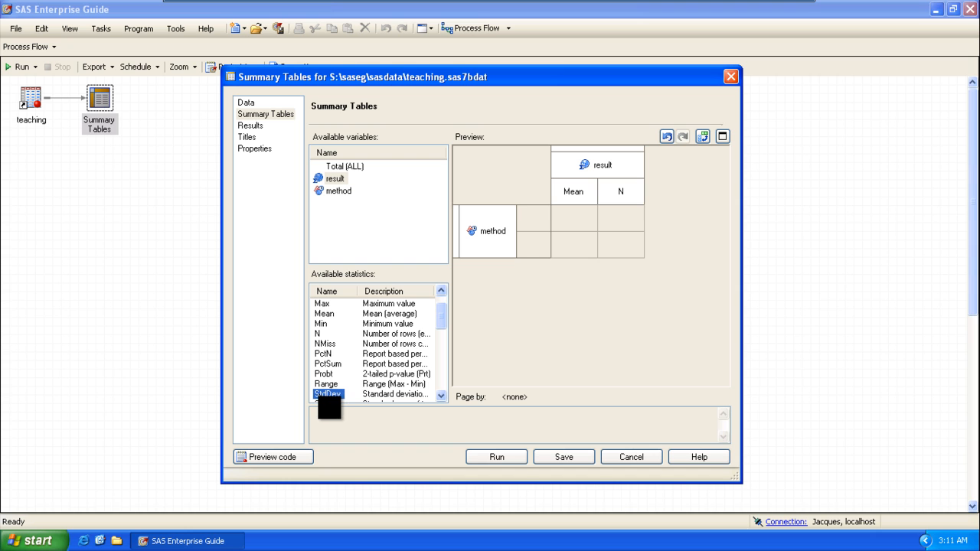
{"action": "left_click_drag", "start_coordinate": [328, 393], "coordinate": [625, 191]}
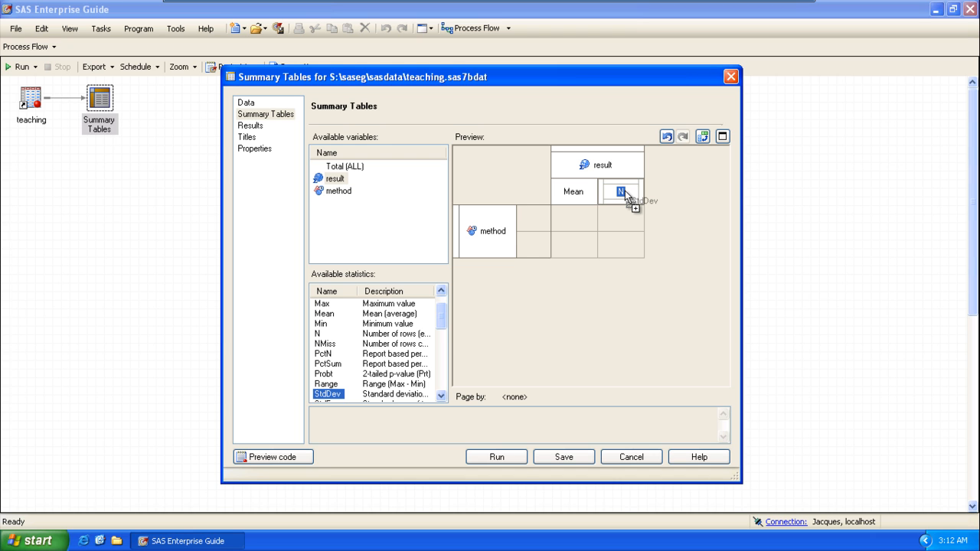
{"action": "mouse_move", "coordinate": [625, 199]}
{"action": "left_mouse_down"}
{"action": "mouse_move", "coordinate": [629, 207]}
{"action": "mouse_move", "coordinate": [602, 193]}
{"action": "mouse_move", "coordinate": [608, 199]}
{"action": "mouse_move", "coordinate": [620, 179]}
{"action": "mouse_move", "coordinate": [643, 196]}
{"action": "mouse_move", "coordinate": [604, 197]}
{"action": "mouse_move", "coordinate": [613, 196]}
{"action": "left_mouse_up"}
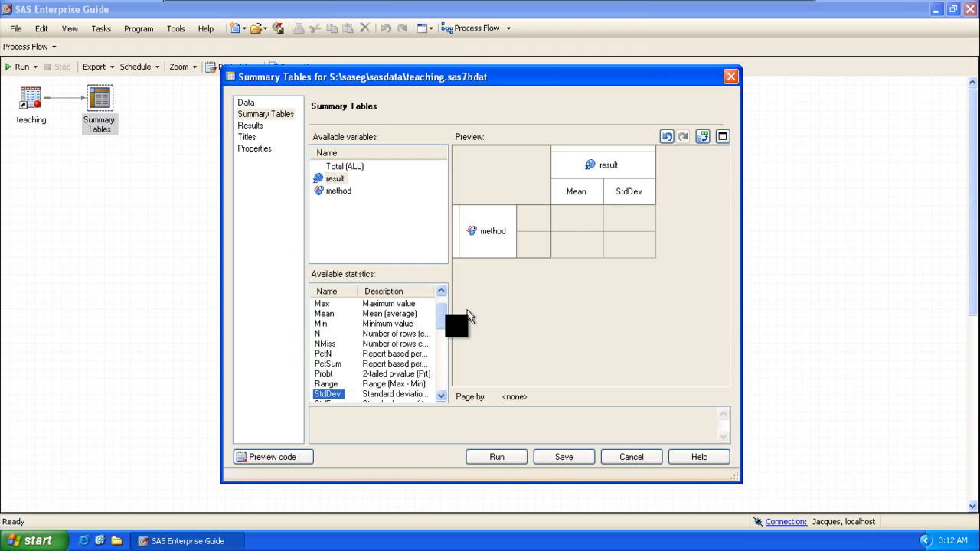
Add N as a separate column beside result and a Total (ALL) row below method
{"action": "left_click", "coordinate": [317, 334]}
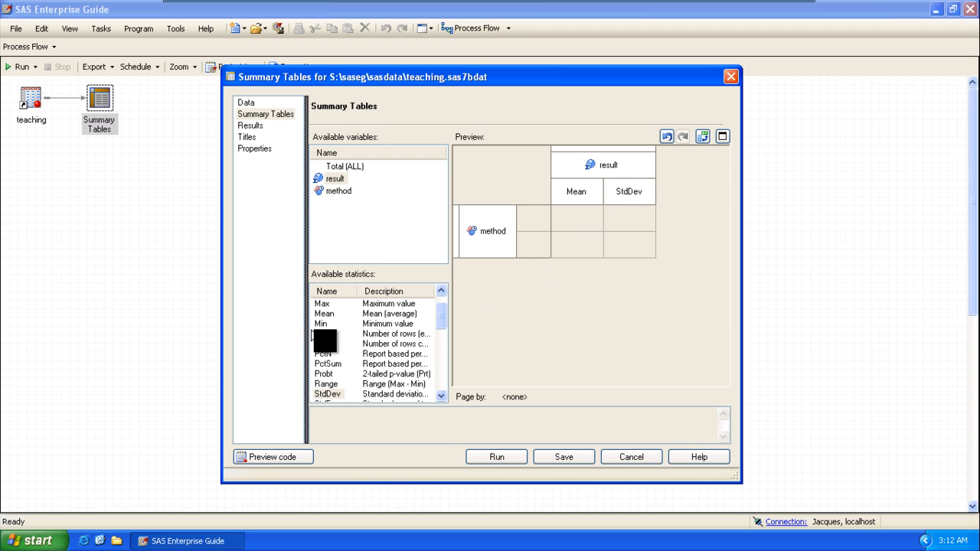
{"action": "left_click_drag", "start_coordinate": [320, 335], "coordinate": [652, 159]}
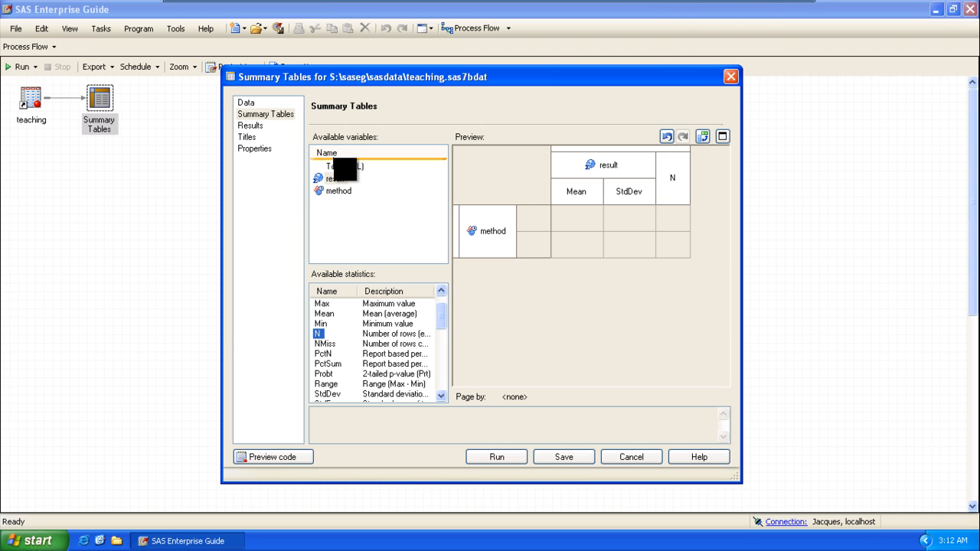
{"action": "left_click_drag", "start_coordinate": [344, 167], "coordinate": [492, 257]}
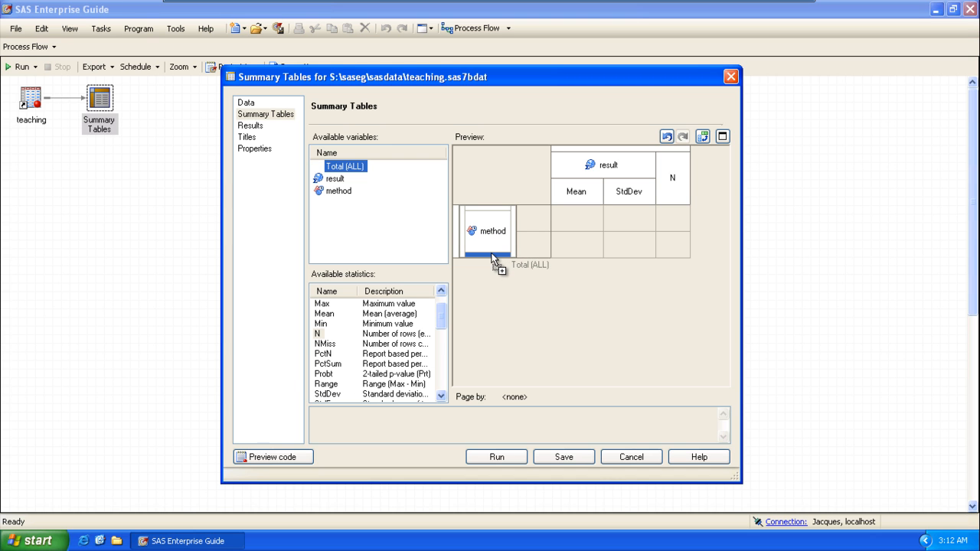
{"action": "mouse_move", "coordinate": [492, 258]}
{"action": "left_mouse_down"}
{"action": "mouse_move", "coordinate": [515, 245]}
{"action": "mouse_move", "coordinate": [508, 211]}
{"action": "mouse_move", "coordinate": [460, 222]}
{"action": "mouse_move", "coordinate": [488, 256]}
{"action": "mouse_move", "coordinate": [481, 261]}
{"action": "left_mouse_up"}
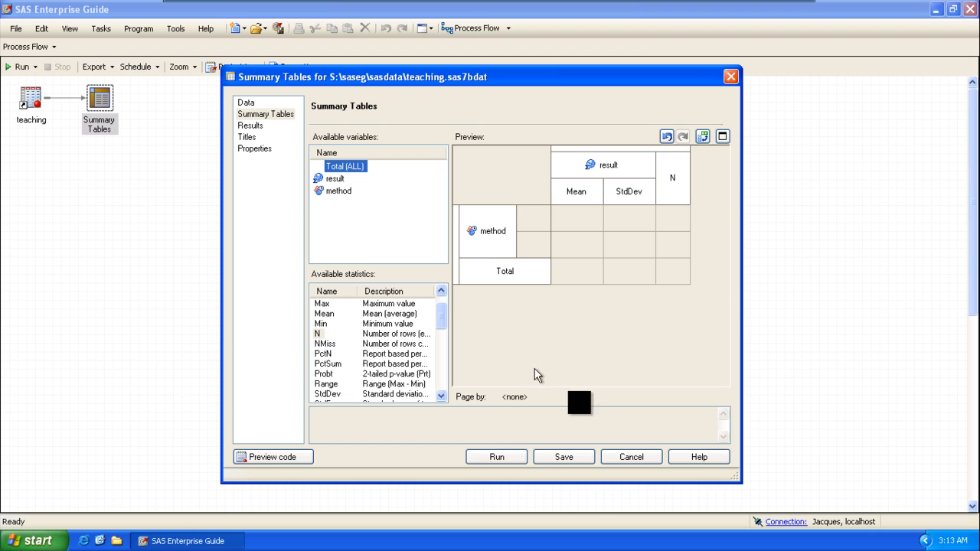
Run the Summary Tables task and open its results from the process flow
{"action": "left_click", "coordinate": [509, 463]}
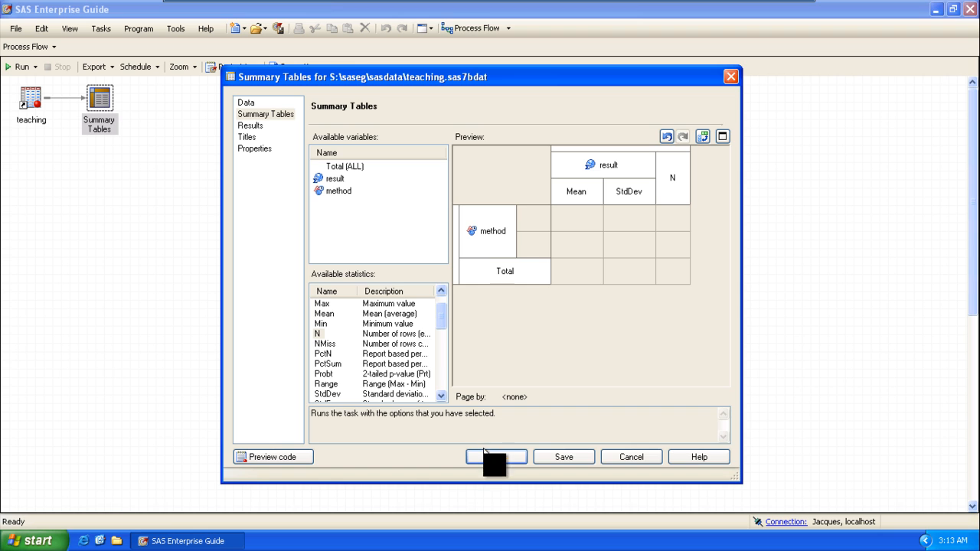
{"action": "left_click", "coordinate": [495, 458]}
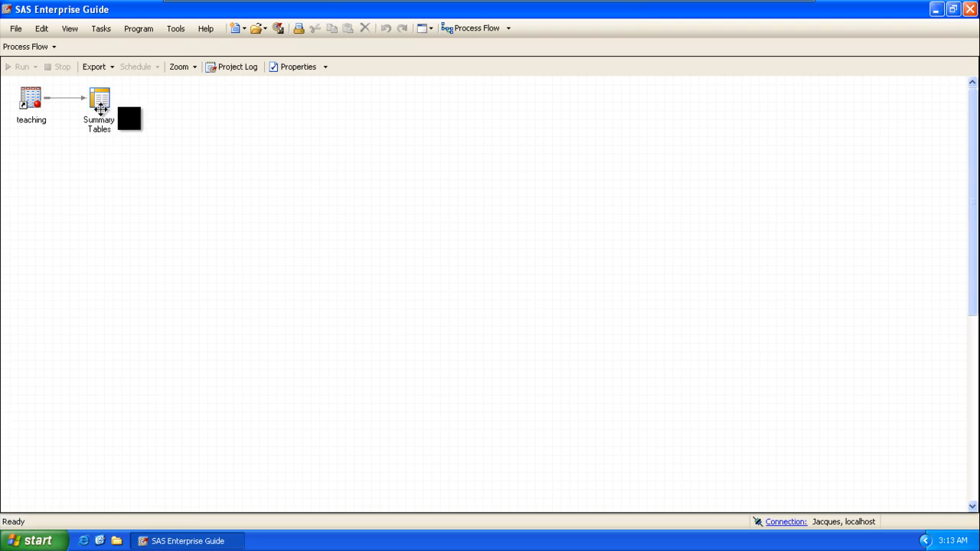
{"action": "double_click", "coordinate": [101, 109]}
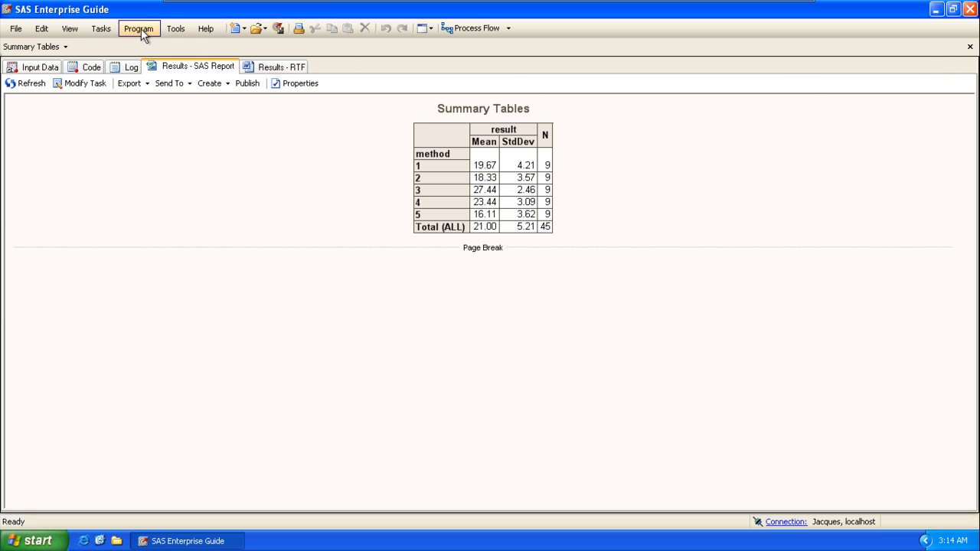
Return to the process flow and start a standard Box Plot task on the teaching data set
{"action": "left_click", "coordinate": [35, 47]}
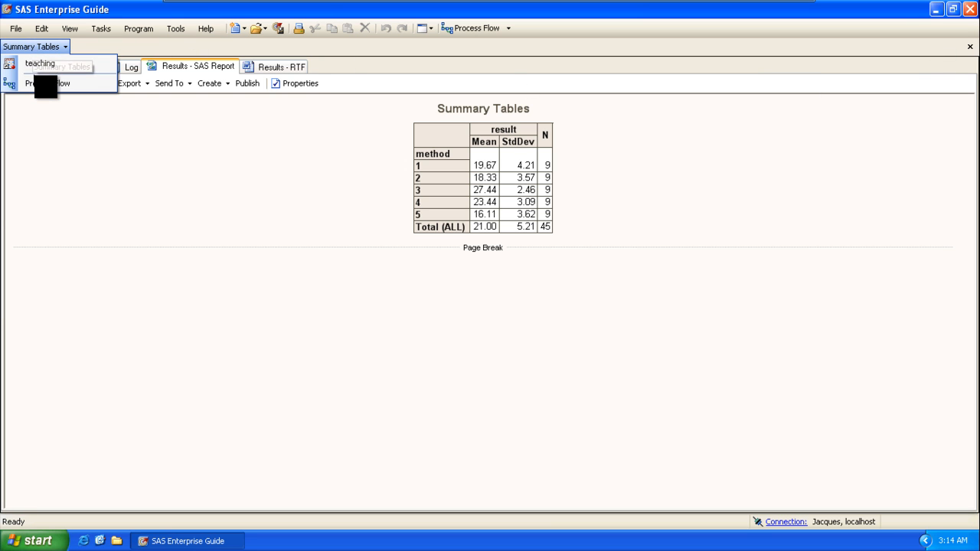
{"action": "left_click", "coordinate": [44, 84]}
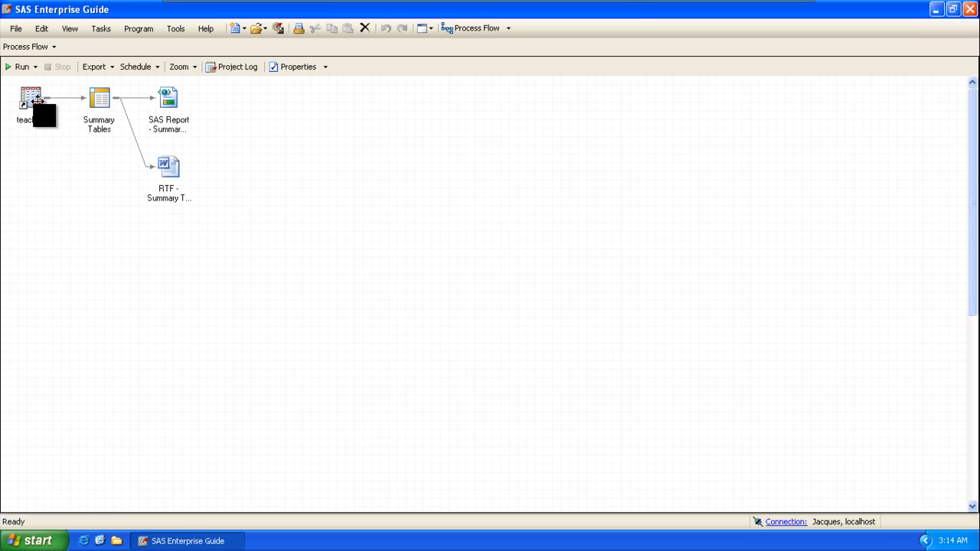
{"action": "left_click", "coordinate": [42, 94]}
{"action": "left_click", "coordinate": [101, 31]}
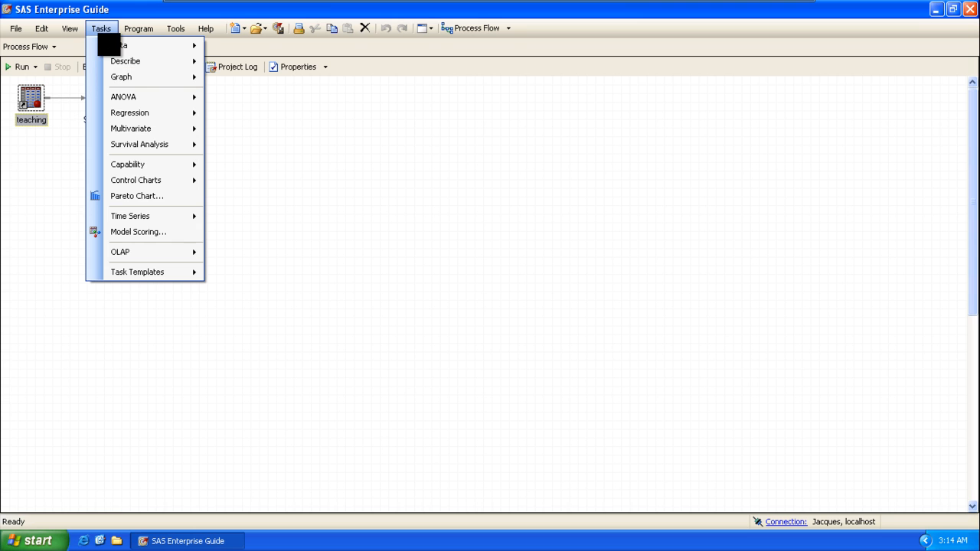
{"action": "mouse_move", "coordinate": [119, 76]}
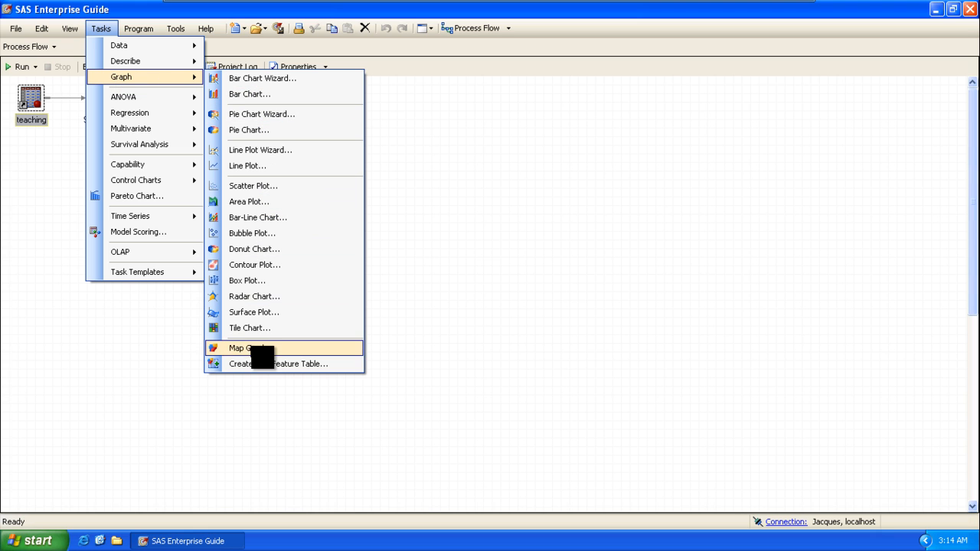
{"action": "left_click", "coordinate": [253, 280]}
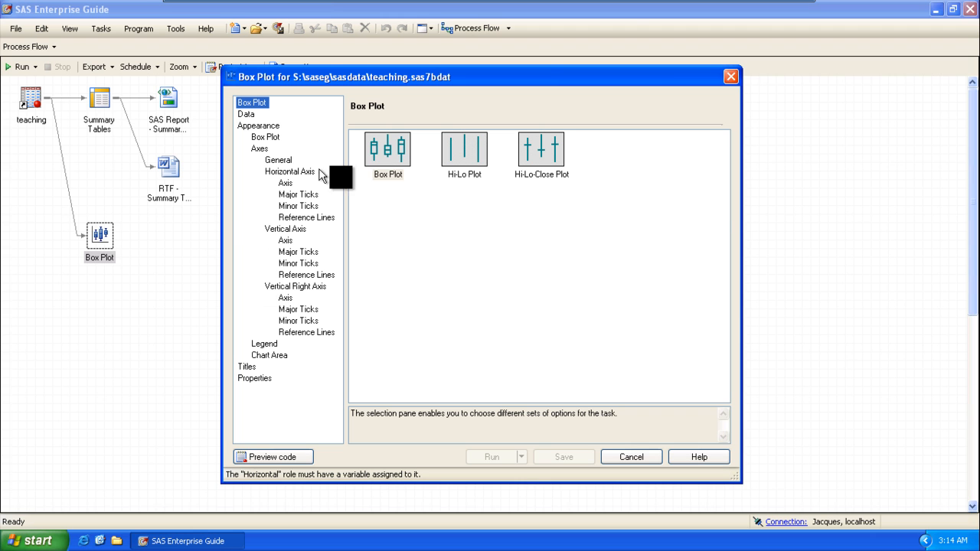
{"action": "left_click", "coordinate": [378, 161]}
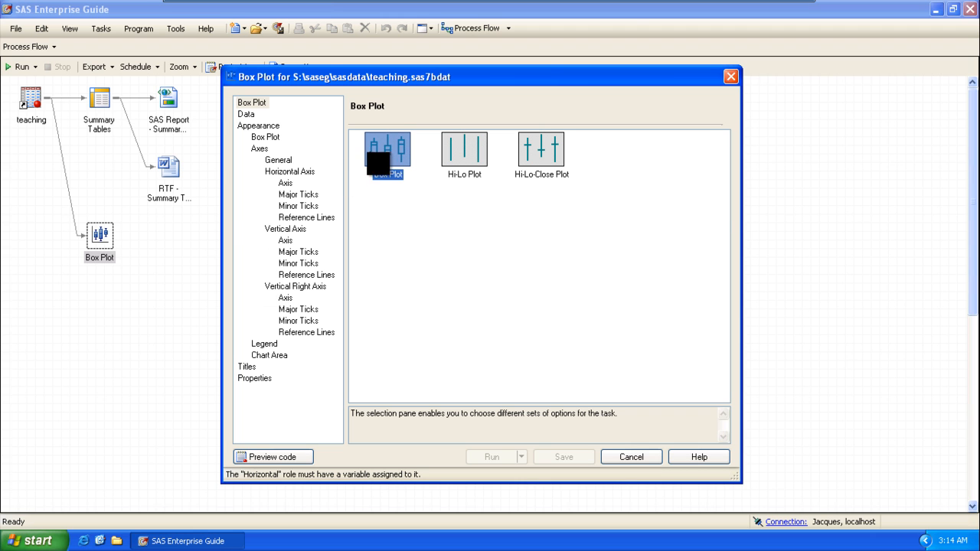
{"action": "left_click", "coordinate": [268, 136]}
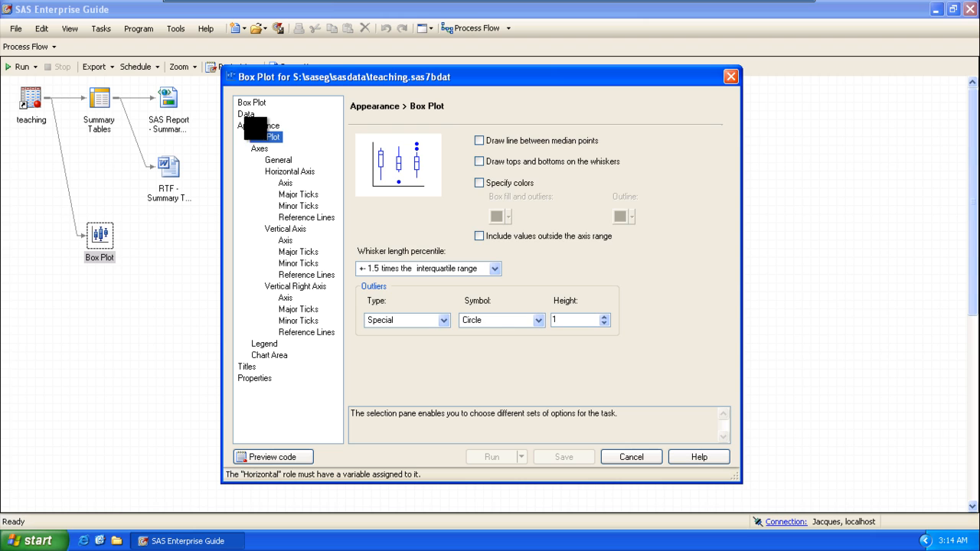
Assign method to the Horizontal role and result to the Vertical role, run the box plot, and close its results after viewing them
{"action": "left_click", "coordinate": [246, 113]}
{"action": "left_click_drag", "start_coordinate": [366, 215], "coordinate": [536, 216]}
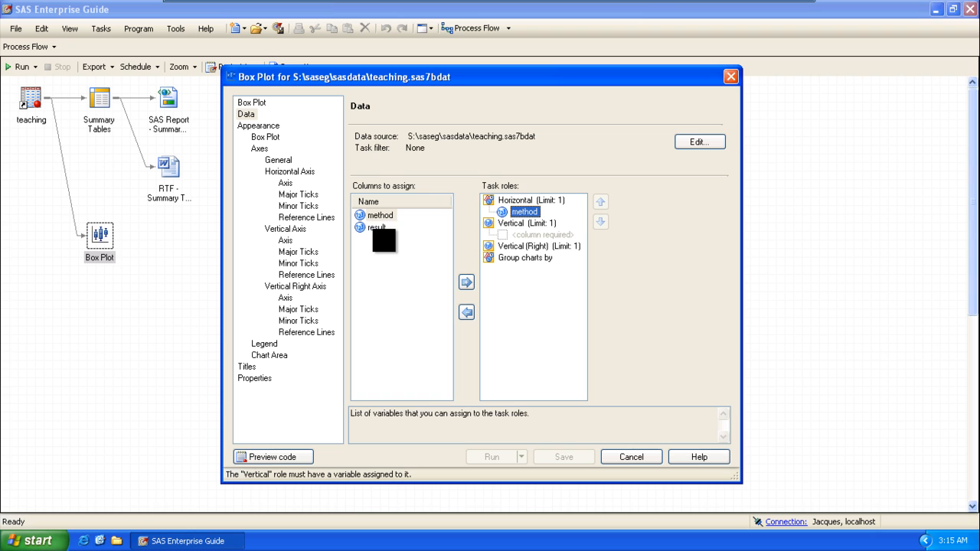
{"action": "left_click_drag", "start_coordinate": [375, 229], "coordinate": [547, 238]}
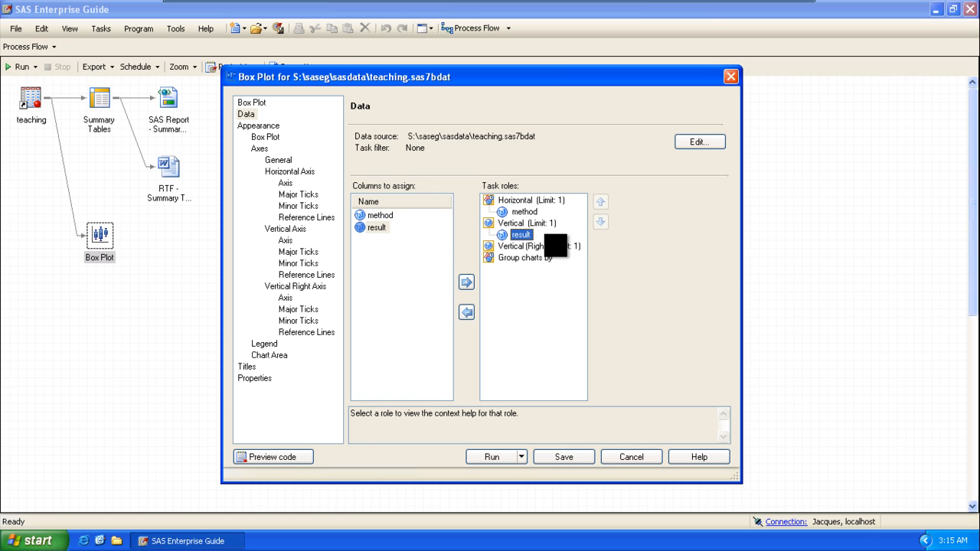
{"action": "left_click", "coordinate": [483, 456]}
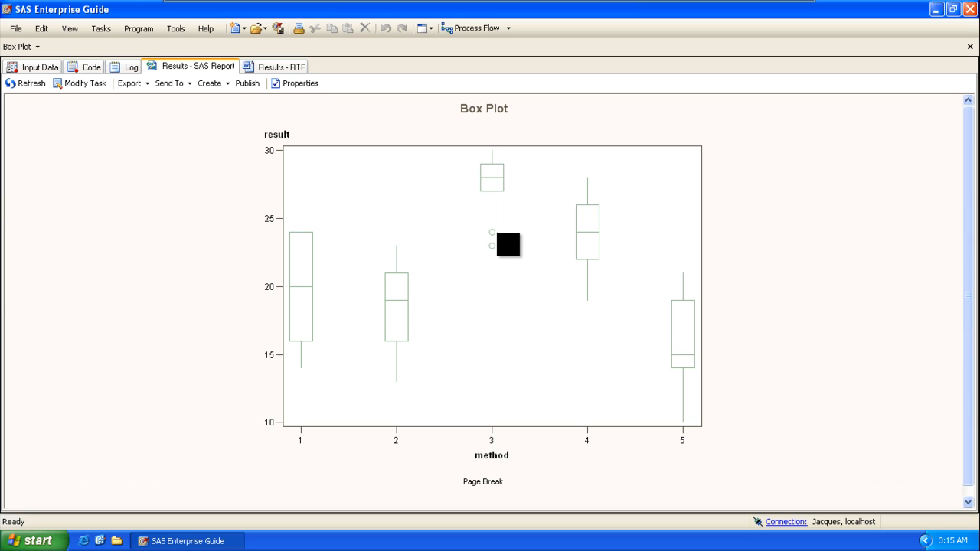
{"action": "mouse_move", "coordinate": [491, 233]}
{"action": "mouse_move", "coordinate": [493, 175]}
{"action": "left_click", "coordinate": [970, 46]}
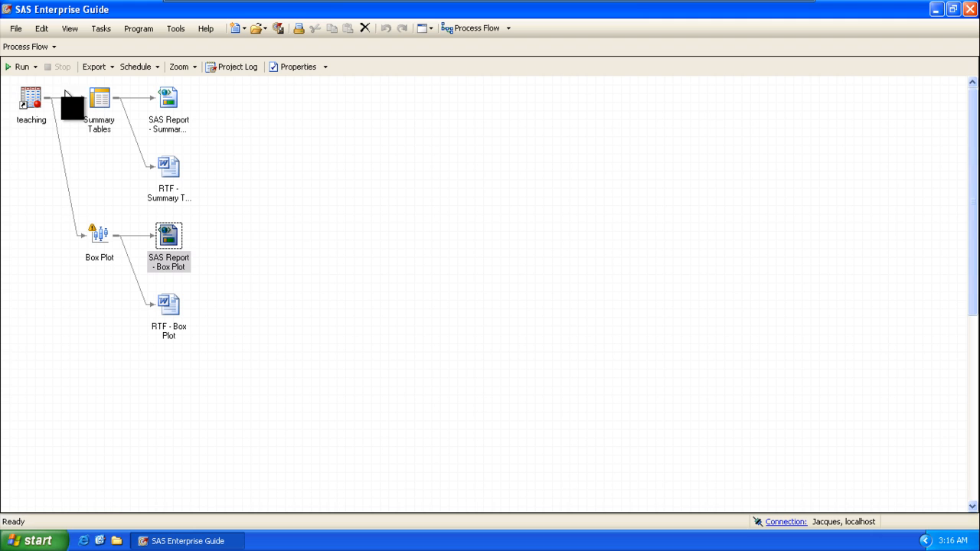
Run a One-Way ANOVA on the teaching data set with result as dependent variable and method as independent variable, and review its results
{"action": "left_click", "coordinate": [31, 97]}
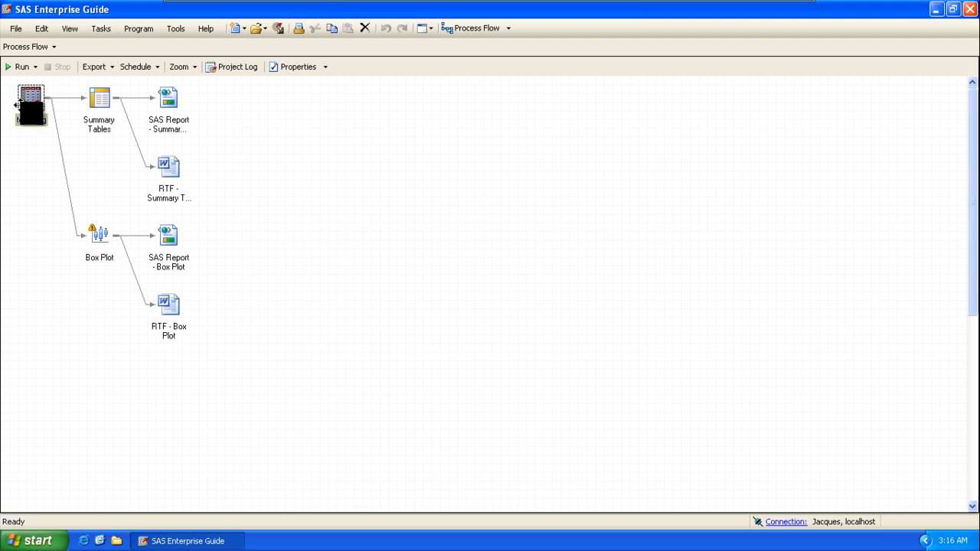
{"action": "left_click", "coordinate": [110, 29]}
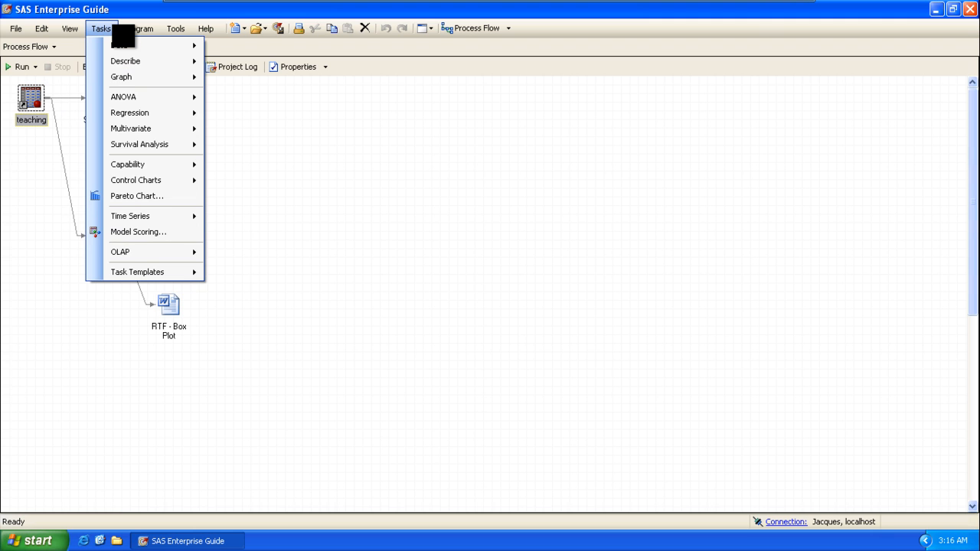
{"action": "mouse_move", "coordinate": [118, 100]}
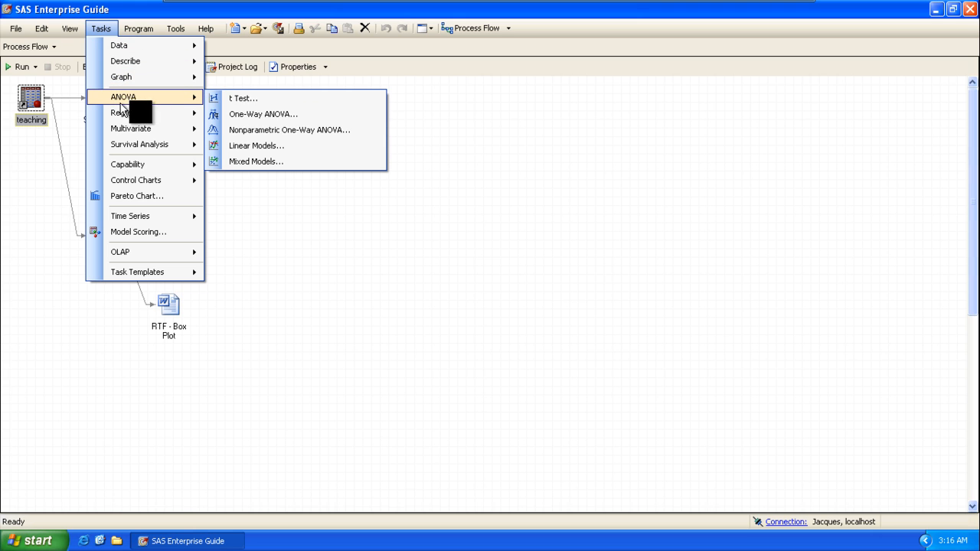
{"action": "left_click", "coordinate": [272, 114]}
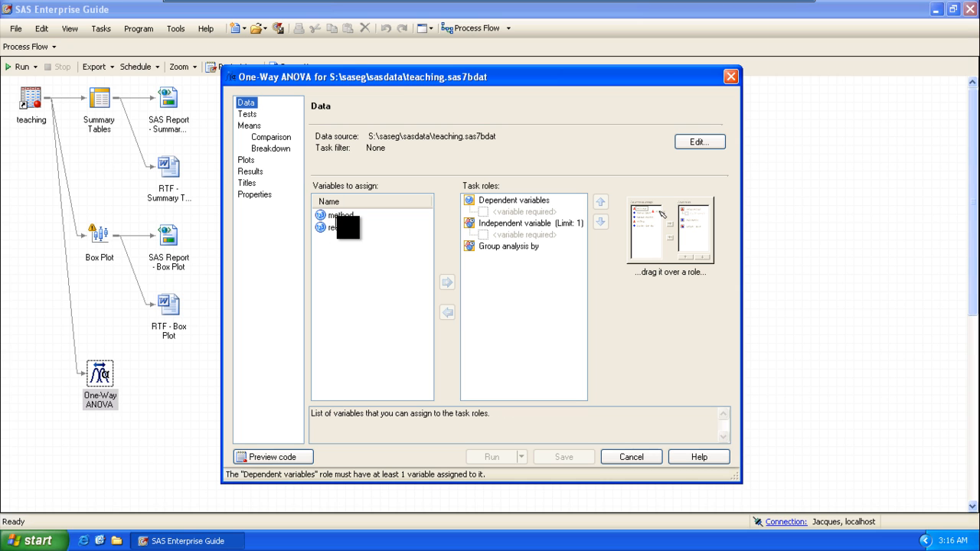
{"action": "left_click_drag", "start_coordinate": [337, 227], "coordinate": [501, 211]}
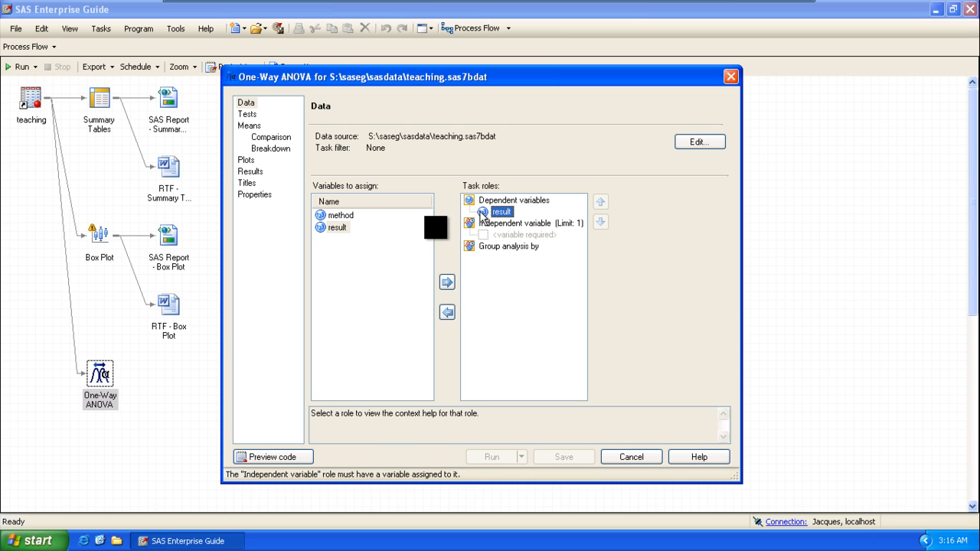
{"action": "left_click_drag", "start_coordinate": [340, 215], "coordinate": [495, 235]}
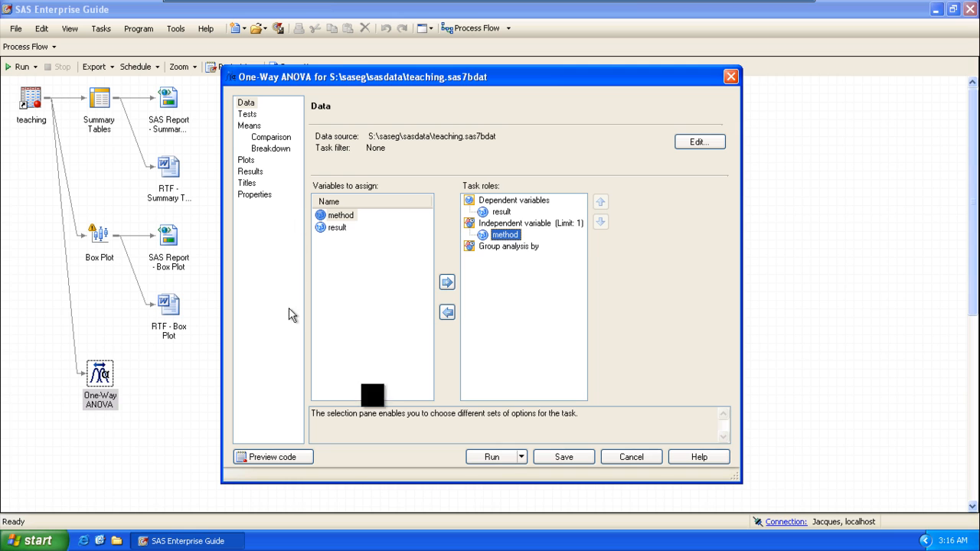
{"action": "left_click", "coordinate": [489, 457]}
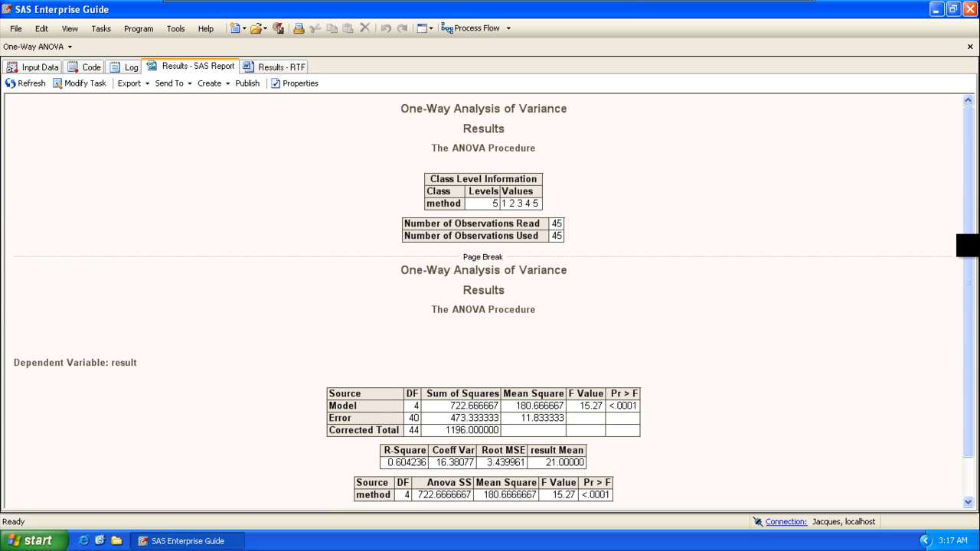
{"action": "left_click_drag", "start_coordinate": [967, 243], "coordinate": [969, 351]}
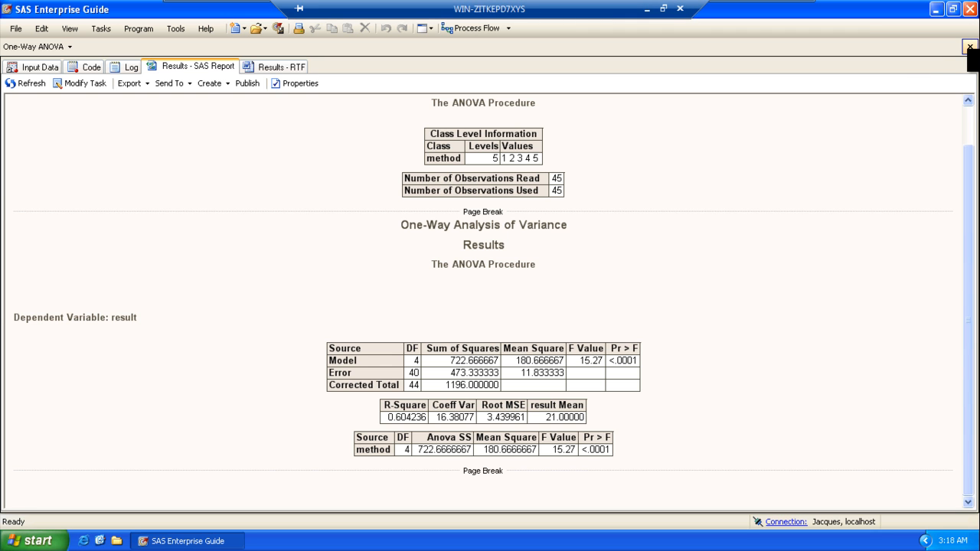
{"action": "left_click", "coordinate": [971, 45]}
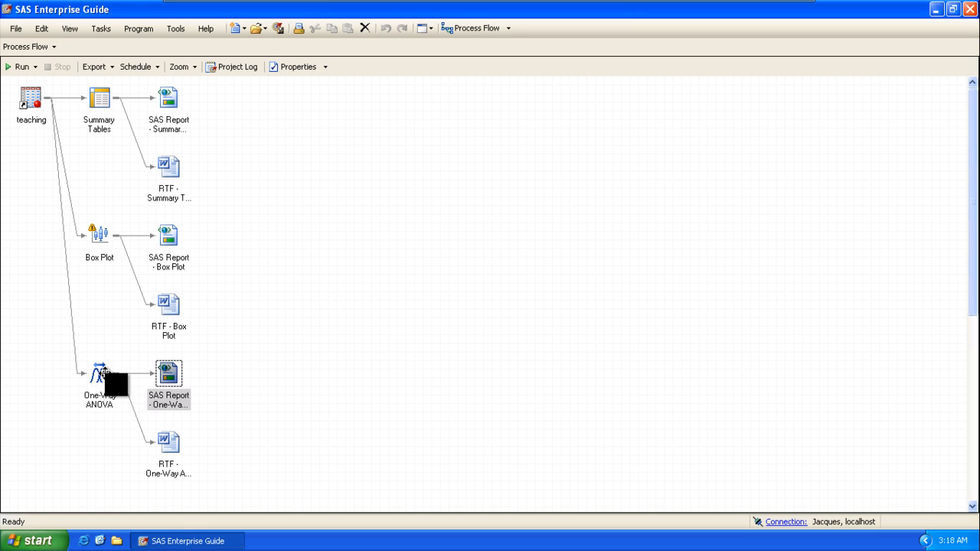
Modify the One-Way ANOVA task to compare means with Scheffe's multiple comparison procedure, reading its description
{"action": "left_click", "coordinate": [103, 372]}
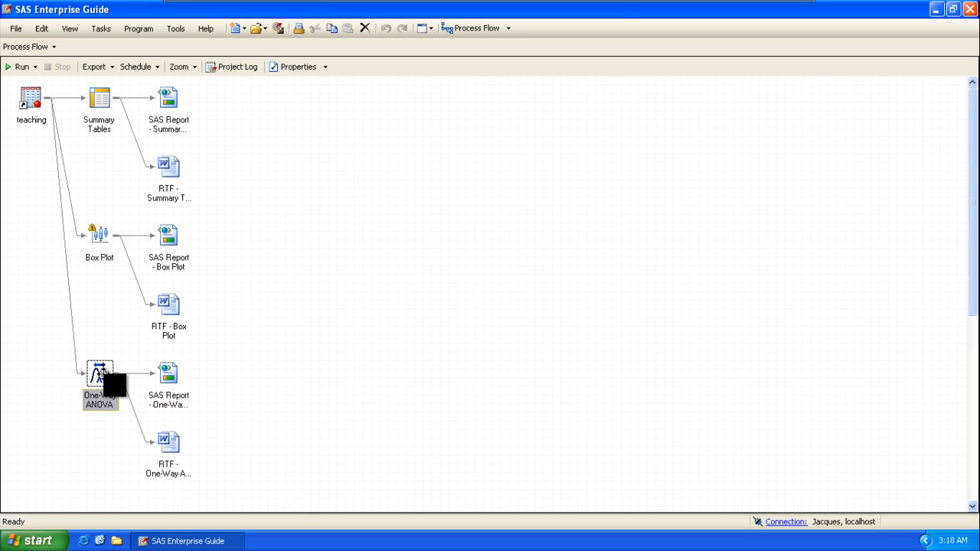
{"action": "right_click", "coordinate": [103, 373]}
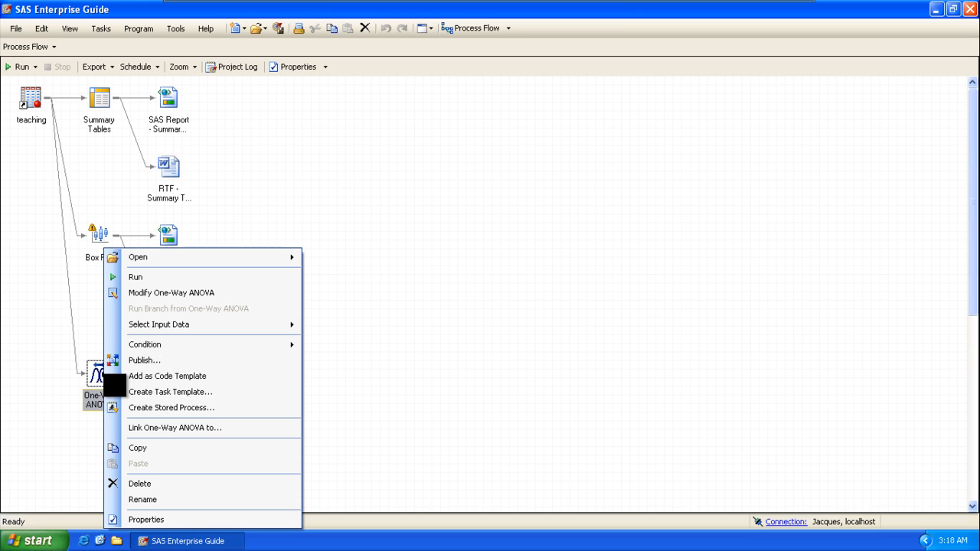
{"action": "left_click", "coordinate": [151, 291]}
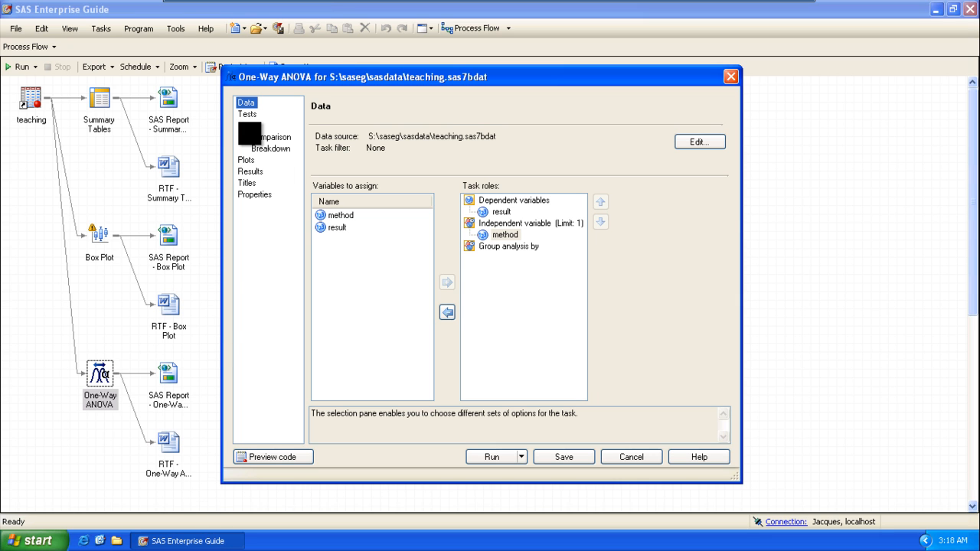
{"action": "left_click", "coordinate": [253, 136]}
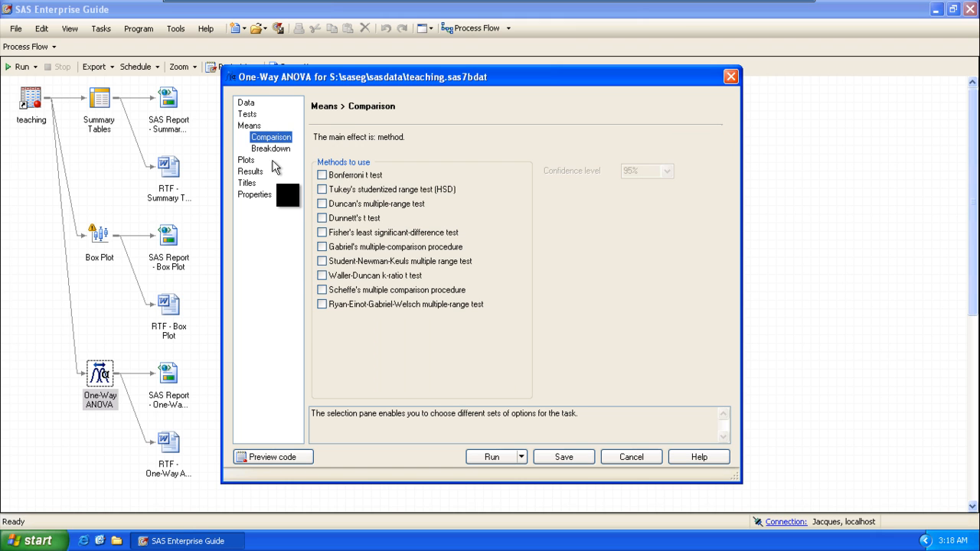
{"action": "left_click", "coordinate": [321, 291]}
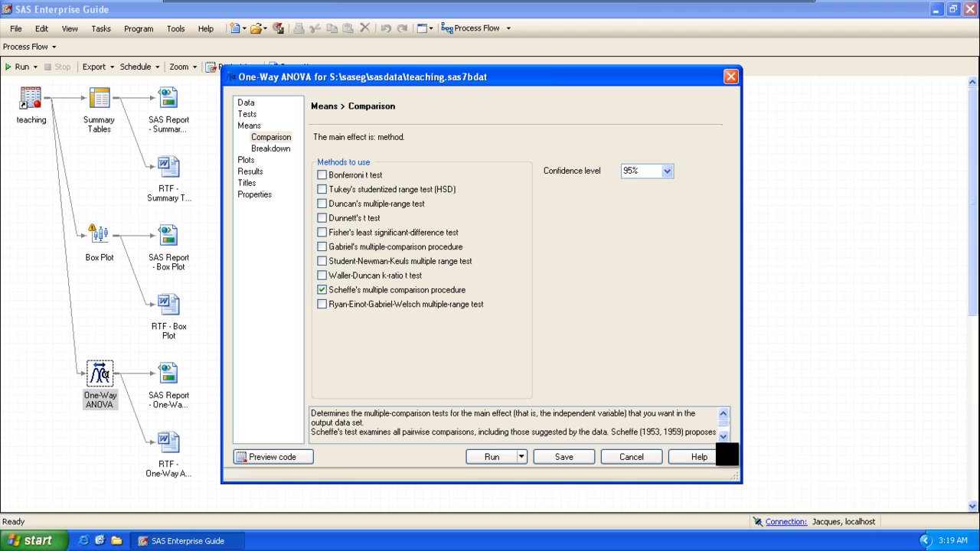
{"action": "left_click", "coordinate": [723, 437]}
{"action": "left_click", "coordinate": [723, 436]}
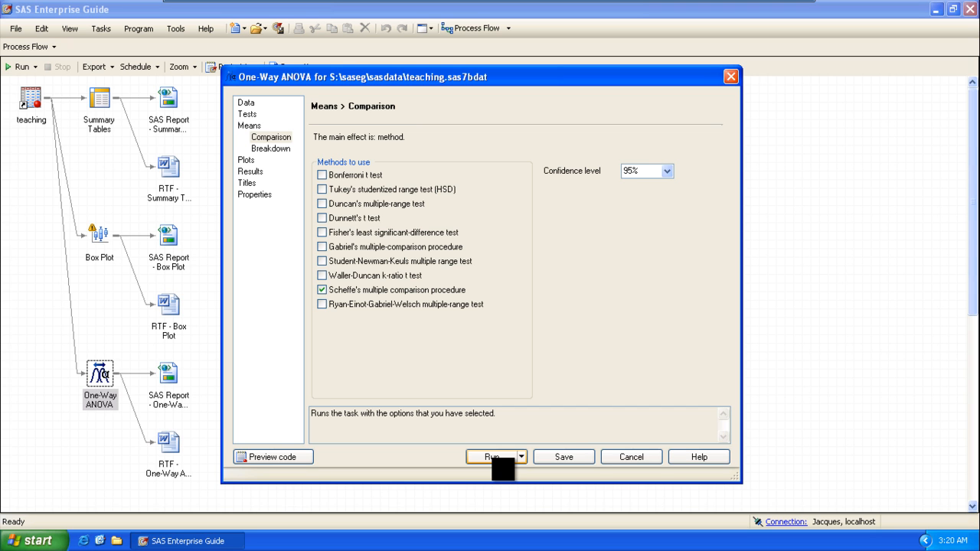
Run the modified ANOVA as a new task without replacing the previous results, and close its output
{"action": "left_click", "coordinate": [492, 457]}
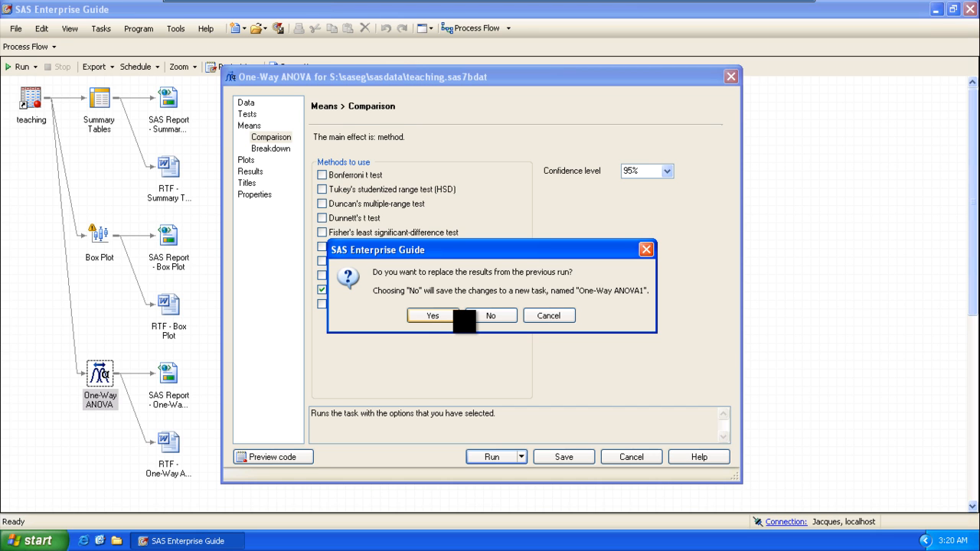
{"action": "left_click", "coordinate": [490, 317]}
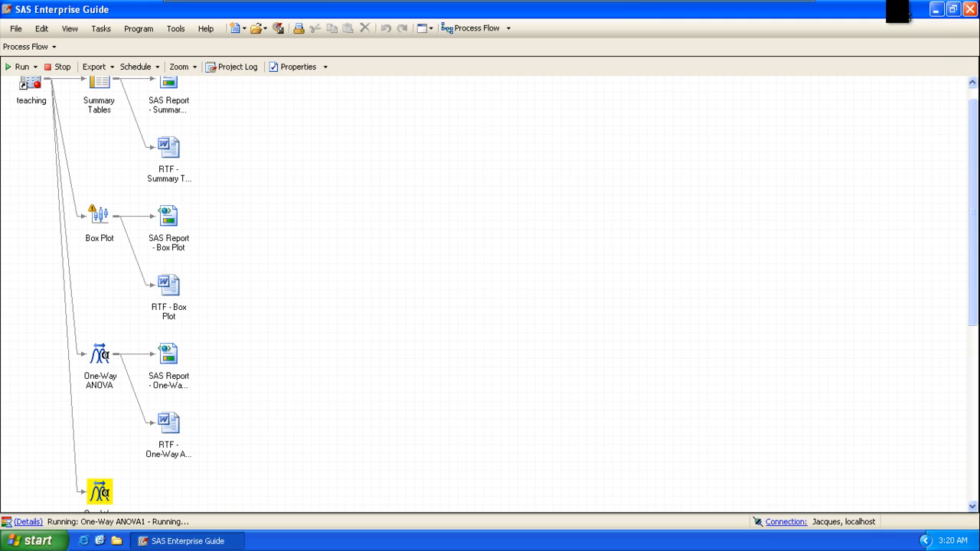
{"action": "mouse_move", "coordinate": [624, 5]}
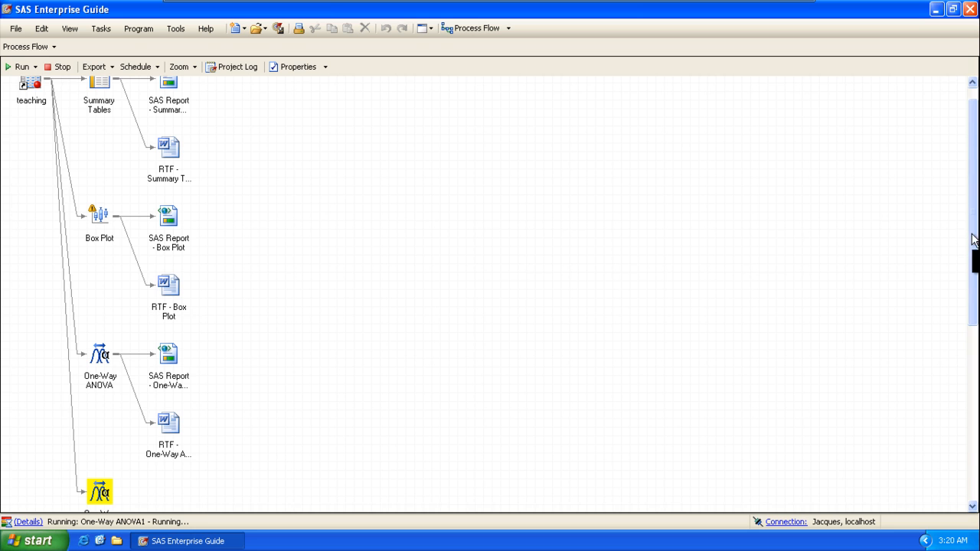
{"action": "scroll", "coordinate": [975, 240], "scroll_direction": "down", "scroll_amount": 5}
{"action": "left_click_drag", "start_coordinate": [975, 267], "coordinate": [975, 243]}
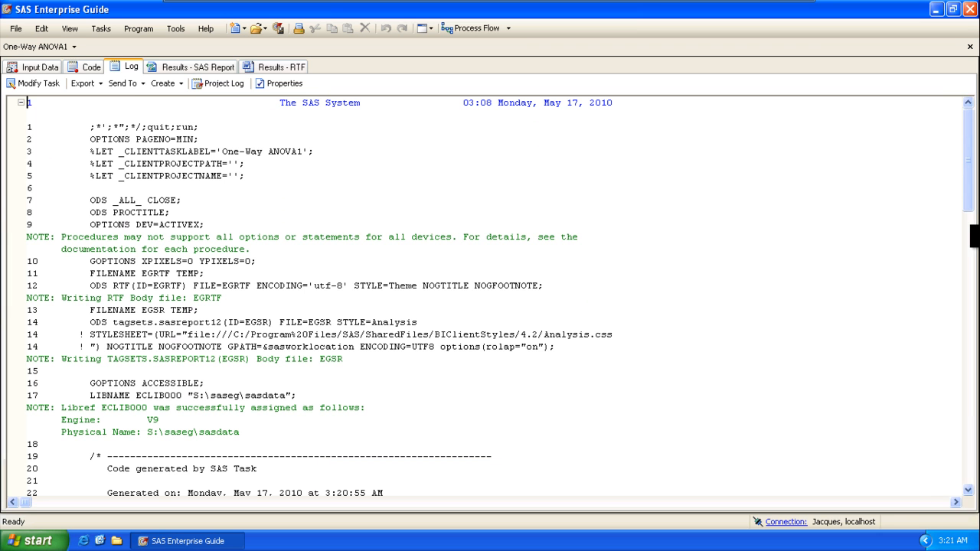
{"action": "left_click", "coordinate": [969, 48]}
Zoom out the process flow to view all the tasks and their result reports together
{"action": "scroll", "coordinate": [666, 233], "scroll_direction": "down", "scroll_amount": 2}
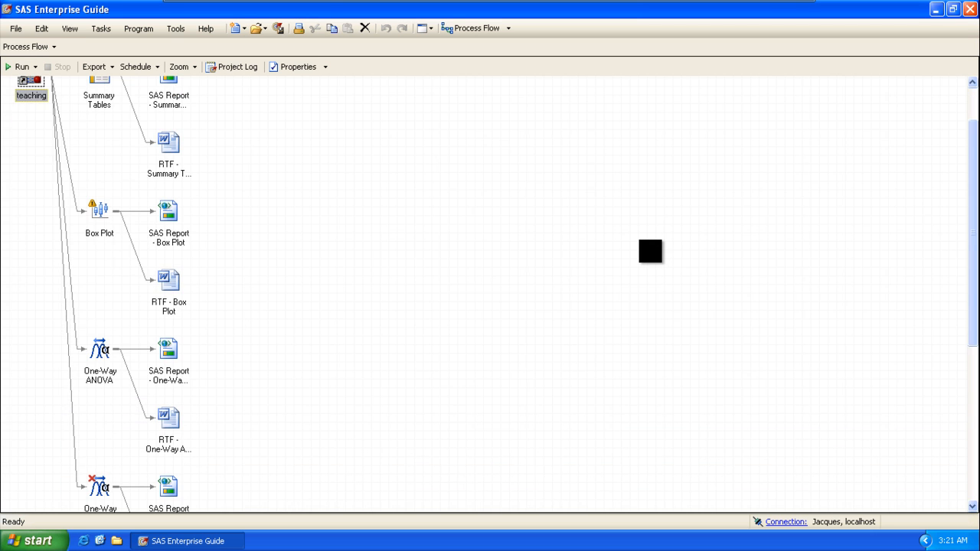
{"action": "scroll", "coordinate": [490, 291], "scroll_direction": "up", "scroll_amount": 2}
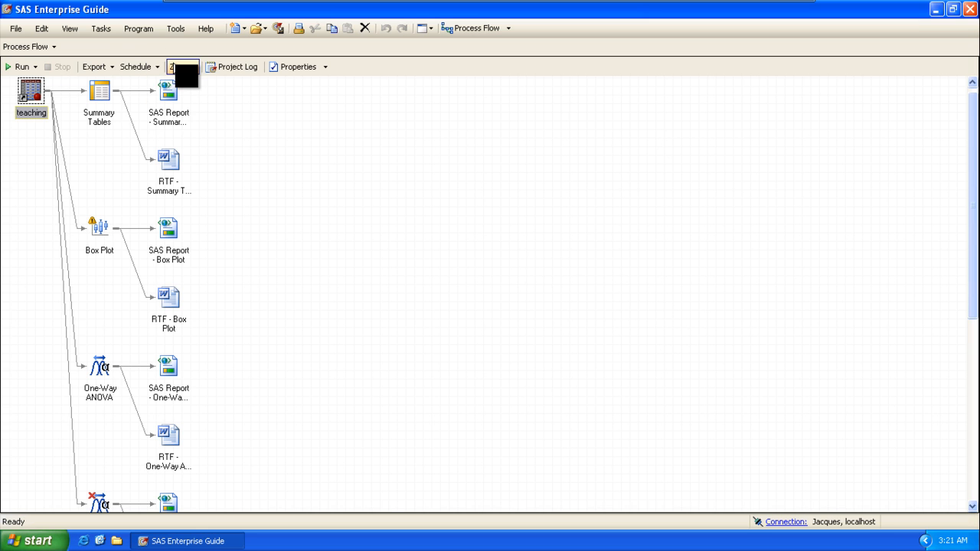
{"action": "left_click", "coordinate": [183, 68]}
{"action": "left_click", "coordinate": [199, 115]}
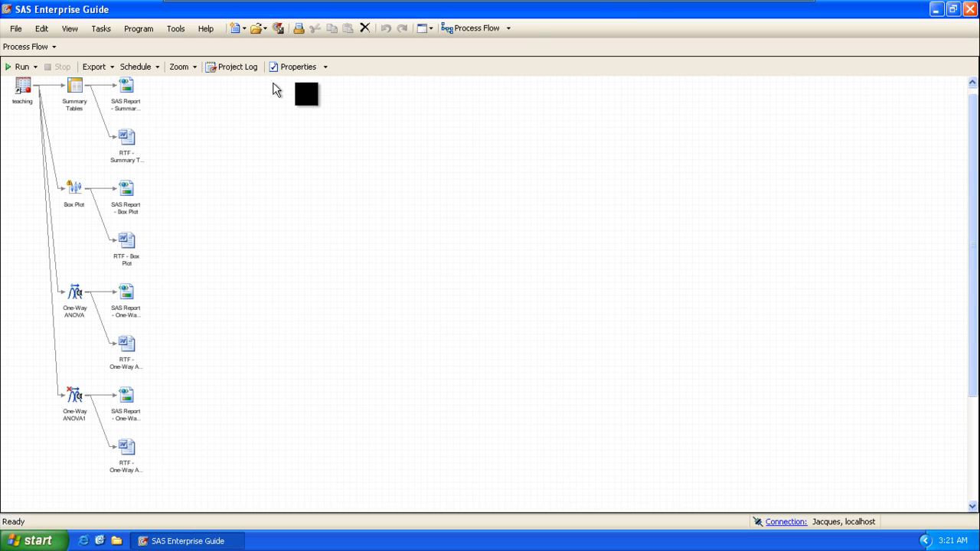
{"action": "mouse_move", "coordinate": [605, 6]}
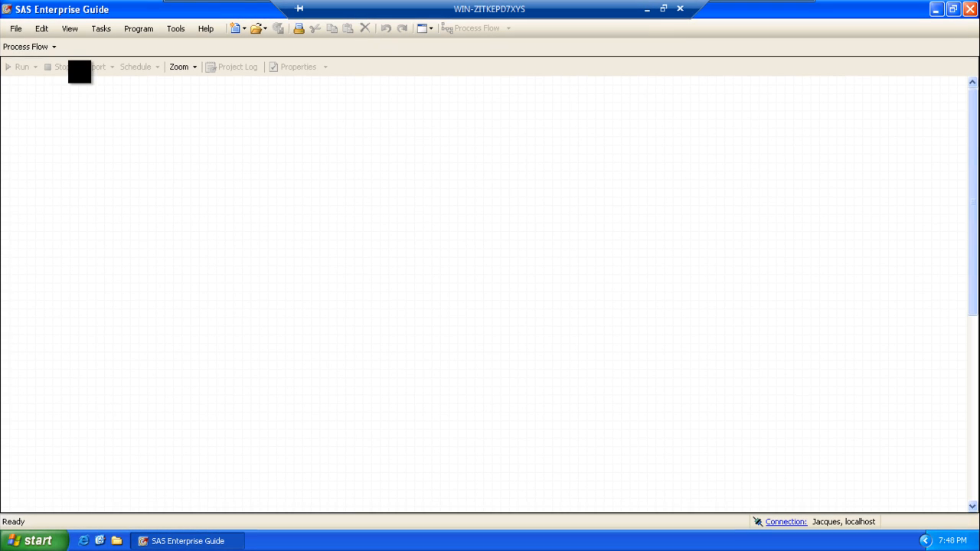
Open the weight data set (weight.sas7bdat) from the sasdata folder
{"action": "left_click", "coordinate": [15, 28]}
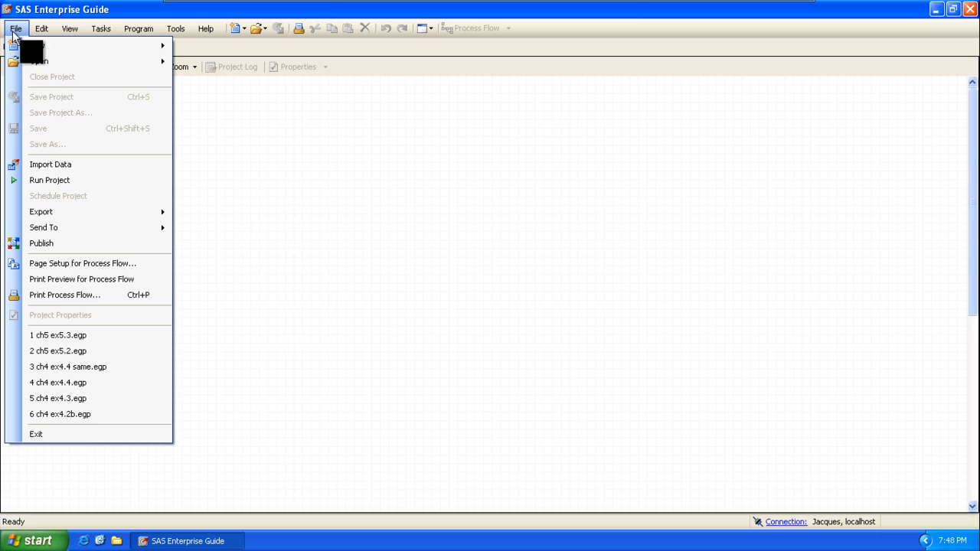
{"action": "mouse_move", "coordinate": [76, 61]}
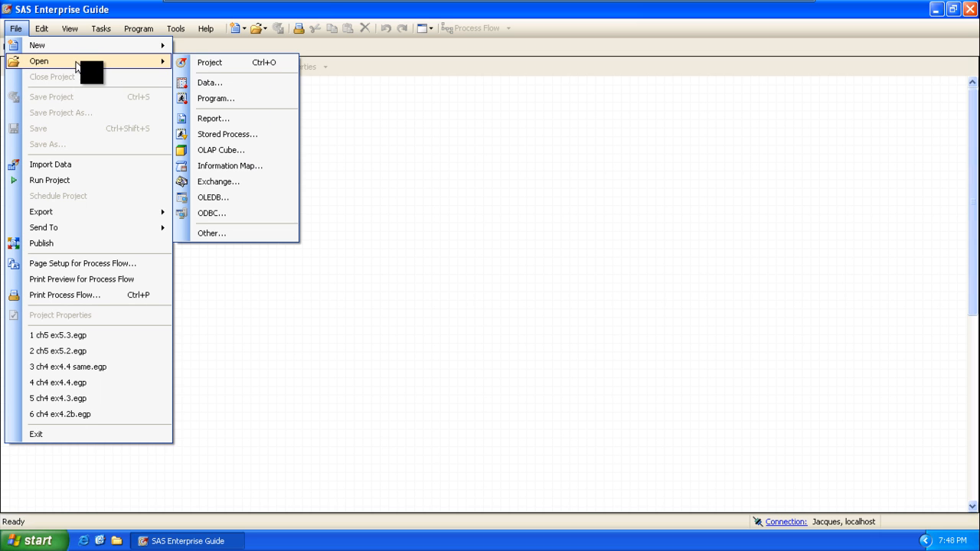
{"action": "left_click", "coordinate": [215, 82]}
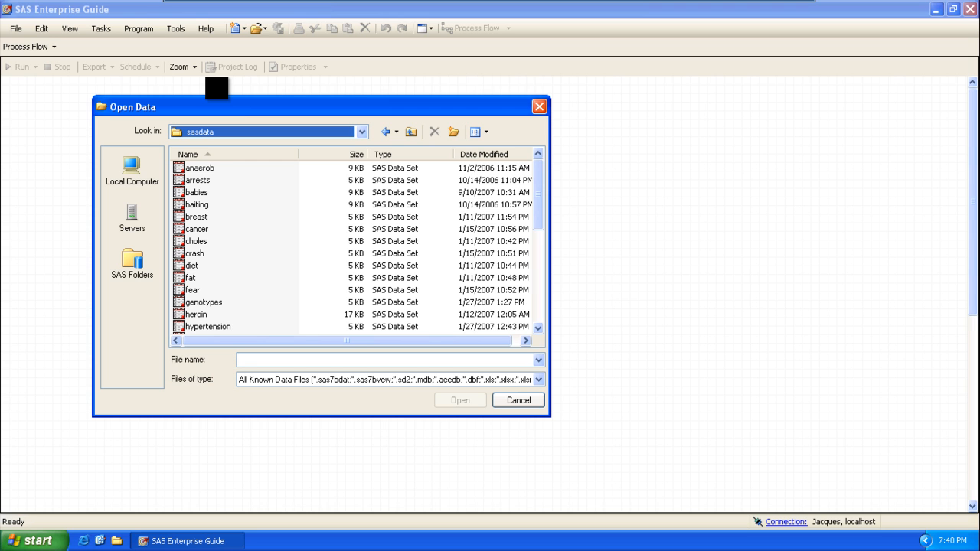
{"action": "left_click", "coordinate": [205, 241]}
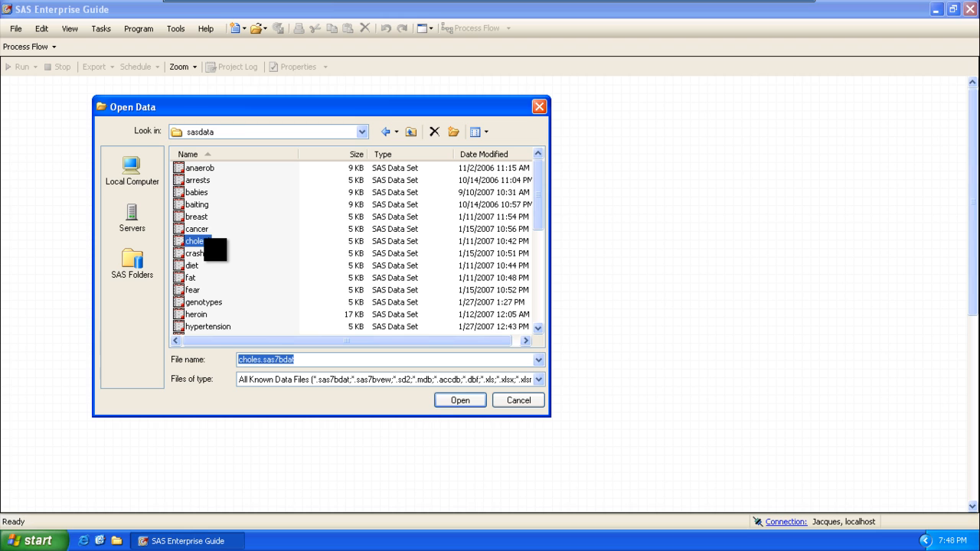
{"action": "key", "text": "w"}
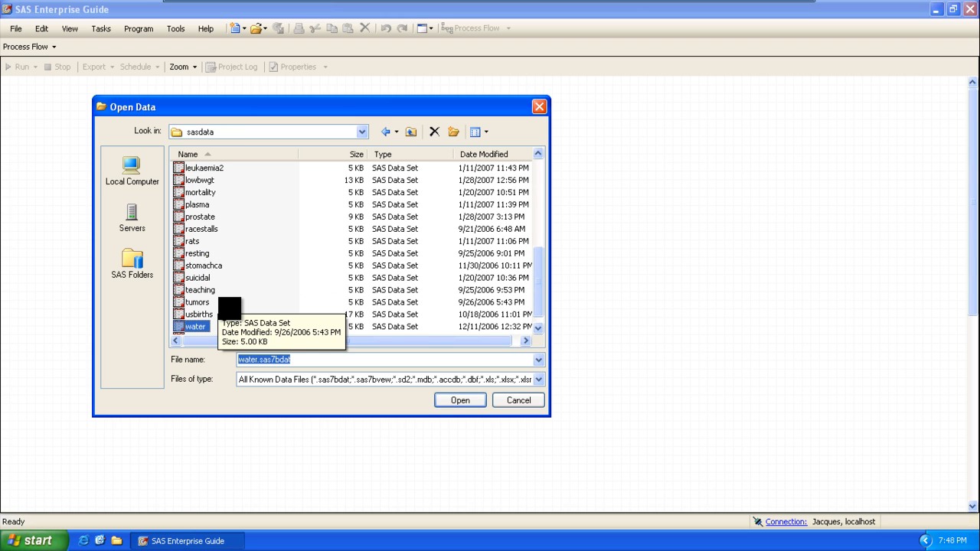
{"action": "key", "text": "Down"}
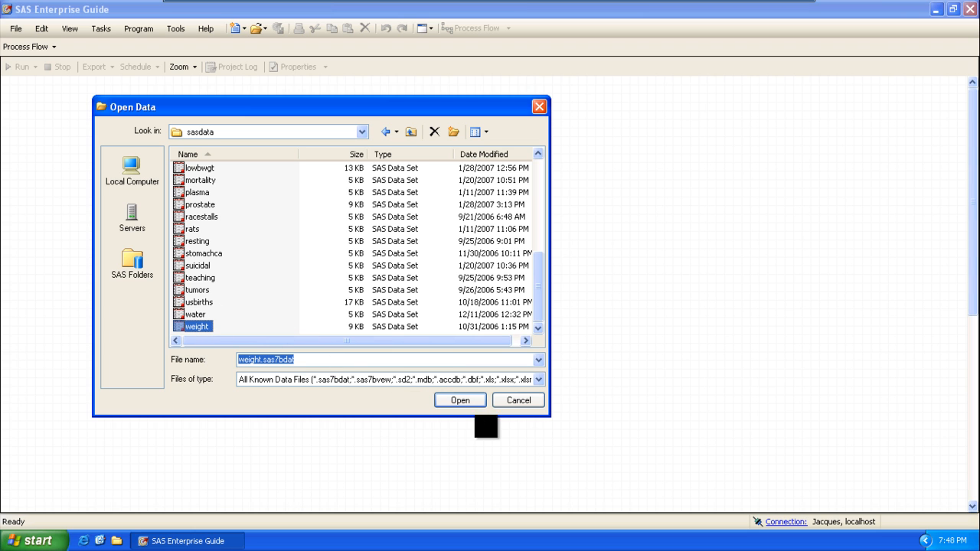
{"action": "left_click", "coordinate": [463, 401]}
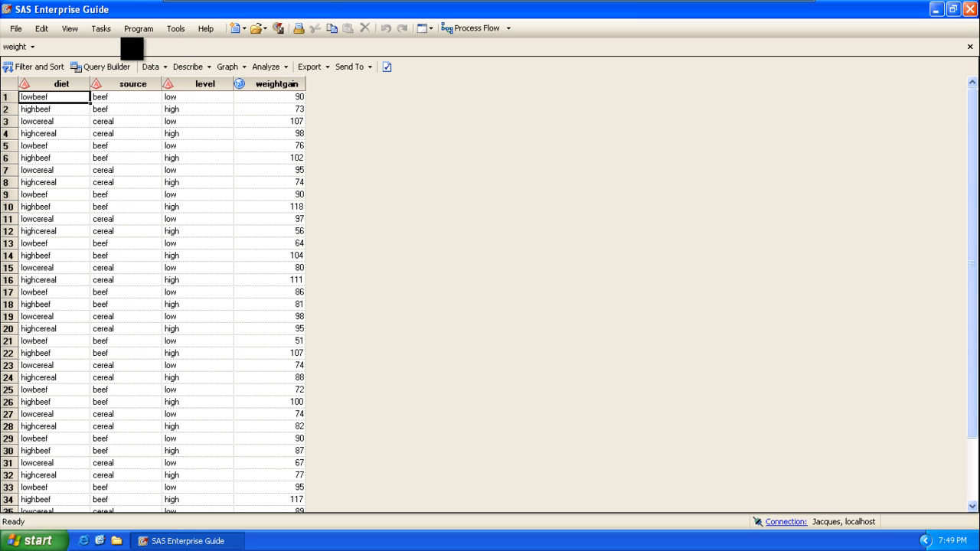
Start a Box Plot graph task on the weight data set, using the Box Plot chart type
{"action": "left_click", "coordinate": [107, 29]}
{"action": "mouse_move", "coordinate": [138, 31]}
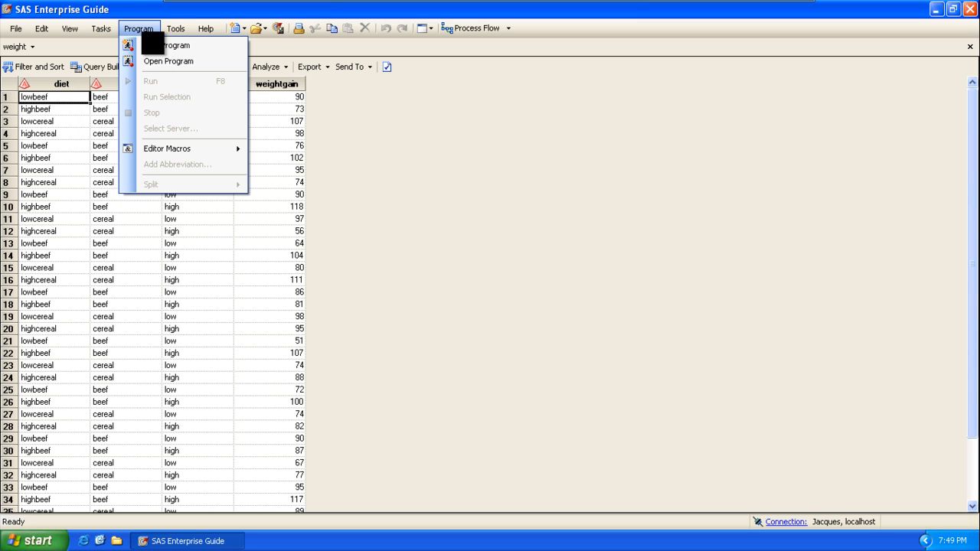
{"action": "mouse_move", "coordinate": [101, 28]}
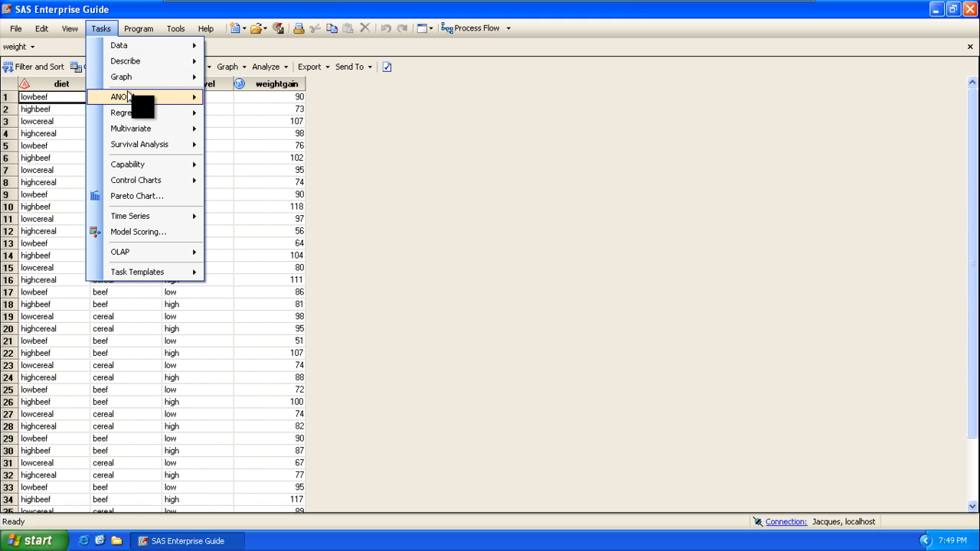
{"action": "mouse_move", "coordinate": [127, 95]}
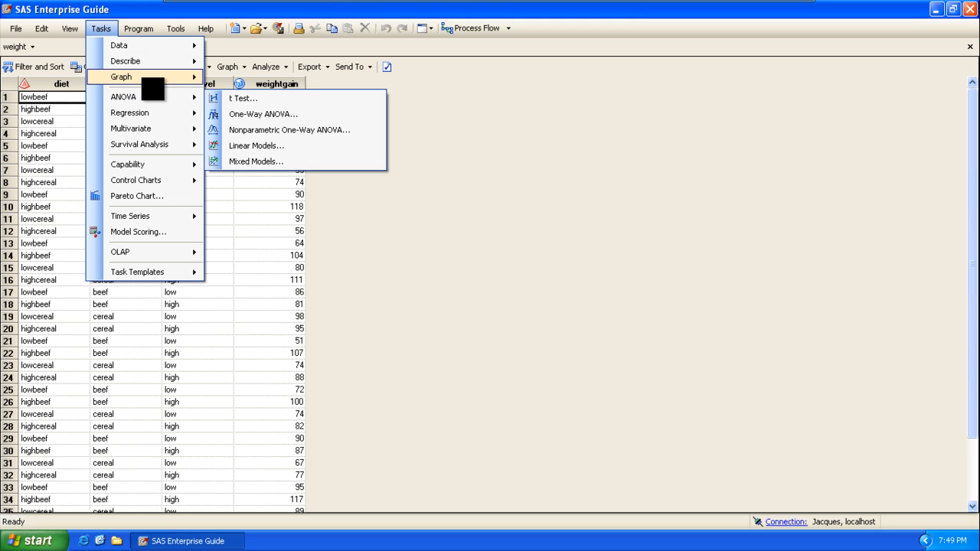
{"action": "mouse_move", "coordinate": [138, 76]}
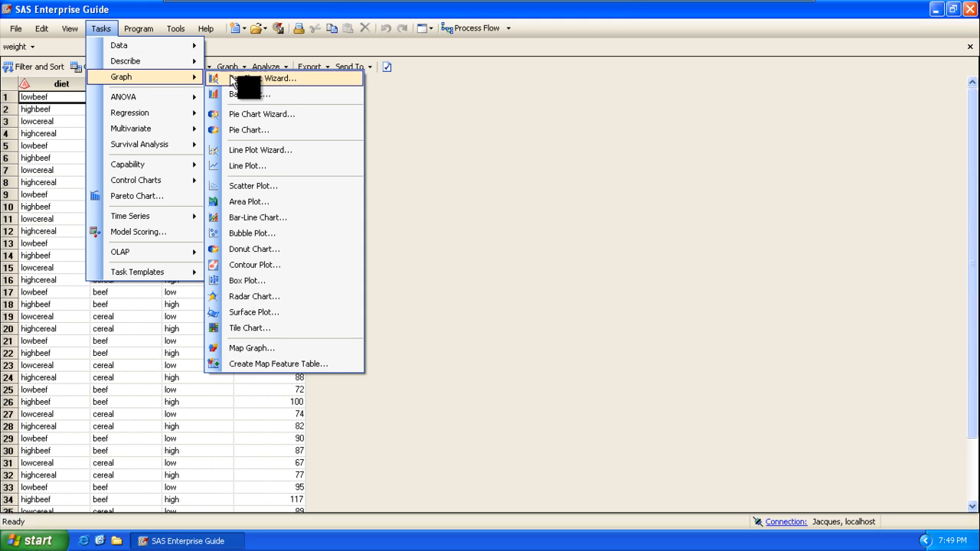
{"action": "left_click", "coordinate": [273, 281]}
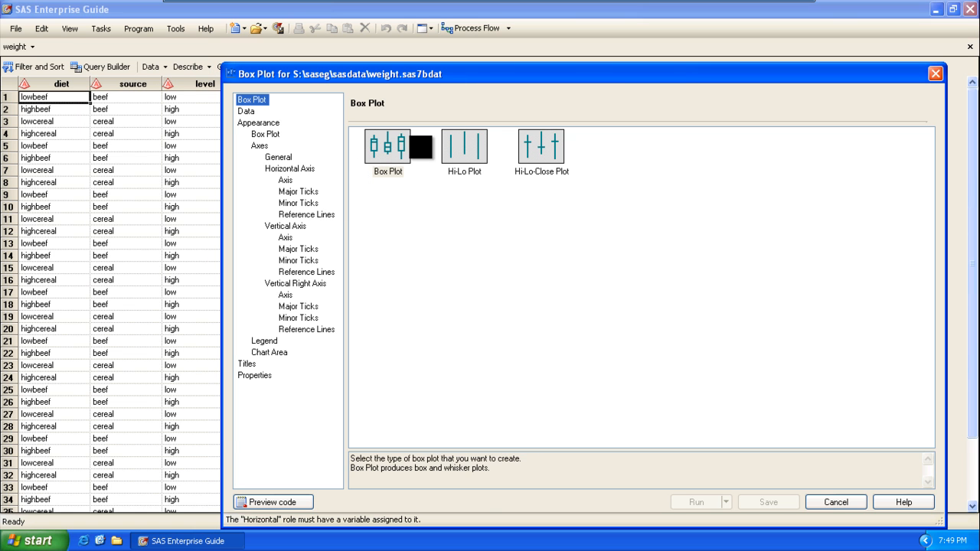
{"action": "left_click_drag", "start_coordinate": [383, 76], "coordinate": [472, 76]}
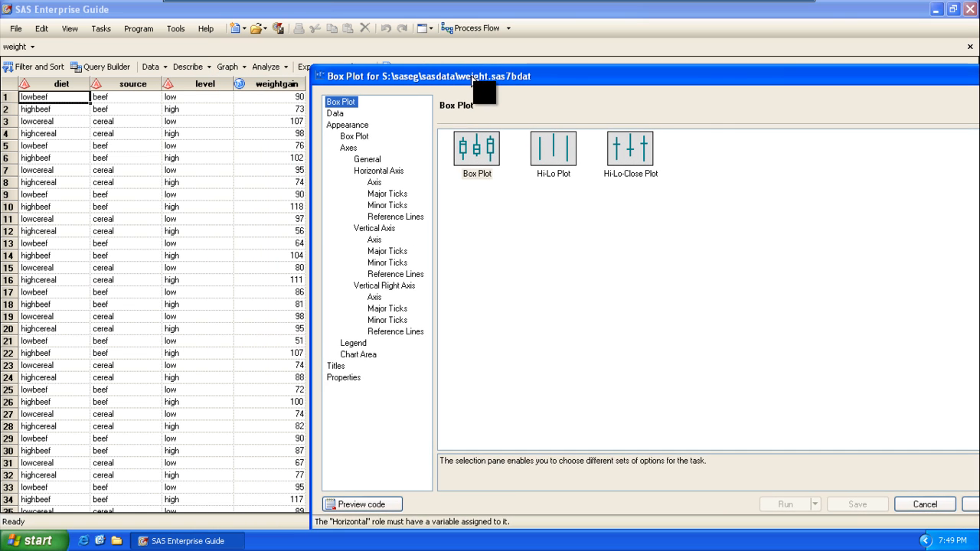
{"action": "left_click", "coordinate": [470, 147]}
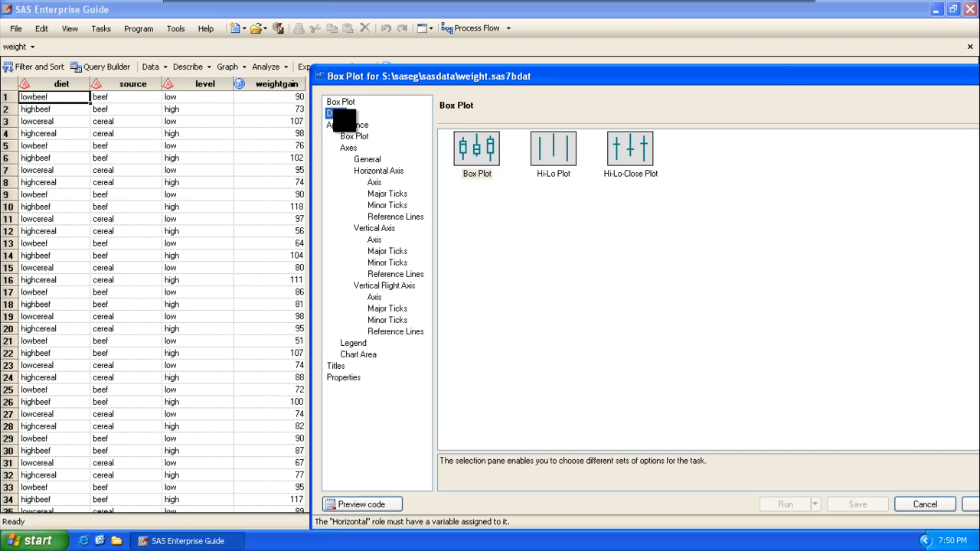
Run the box plot with diet as the horizontal and weightgain as the vertical variable, and close its results
{"action": "left_click", "coordinate": [334, 113]}
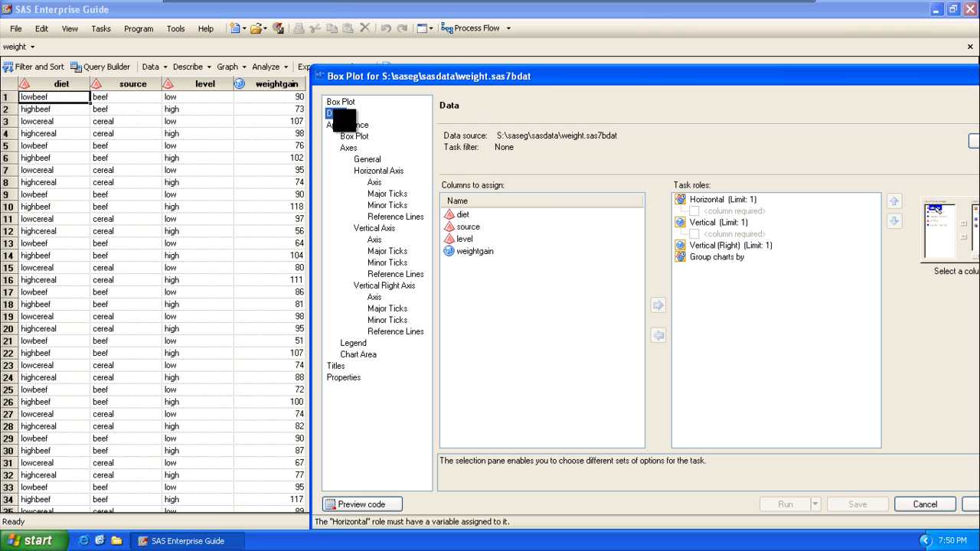
{"action": "left_click", "coordinate": [468, 227]}
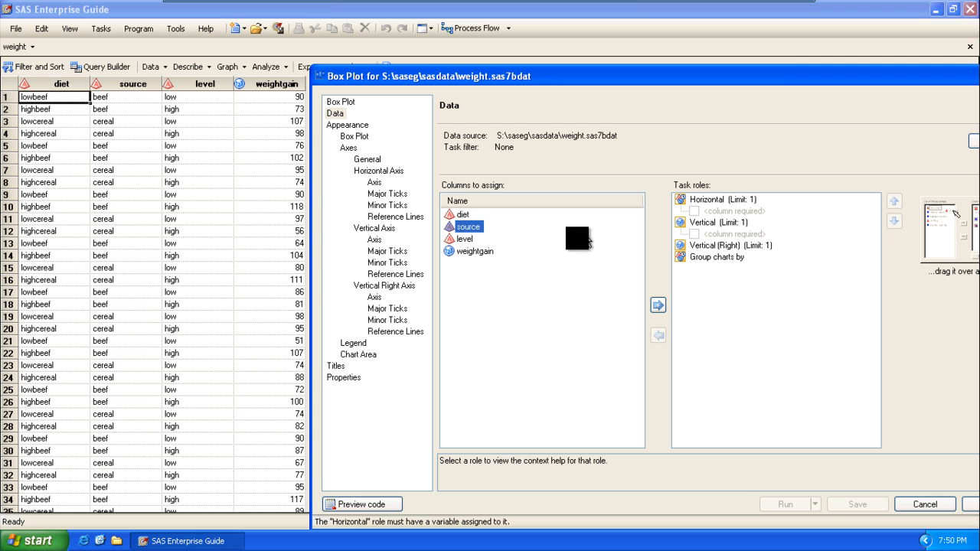
{"action": "left_click_drag", "start_coordinate": [463, 214], "coordinate": [712, 203]}
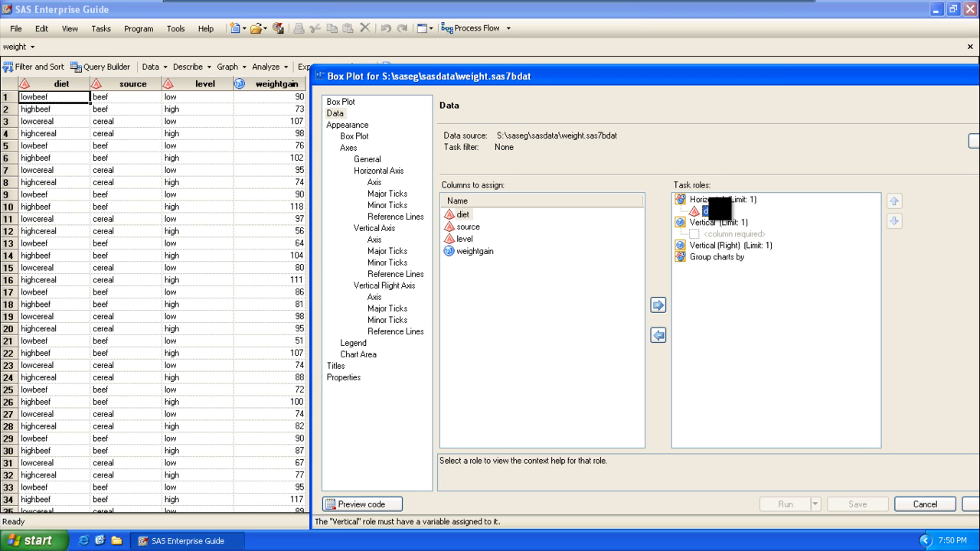
{"action": "left_click", "coordinate": [474, 252]}
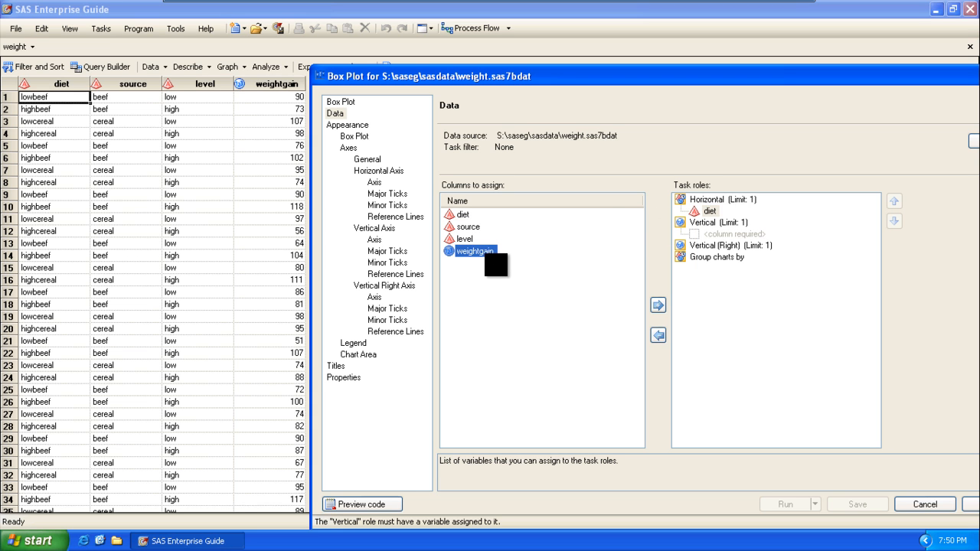
{"action": "left_click_drag", "start_coordinate": [473, 254], "coordinate": [719, 239]}
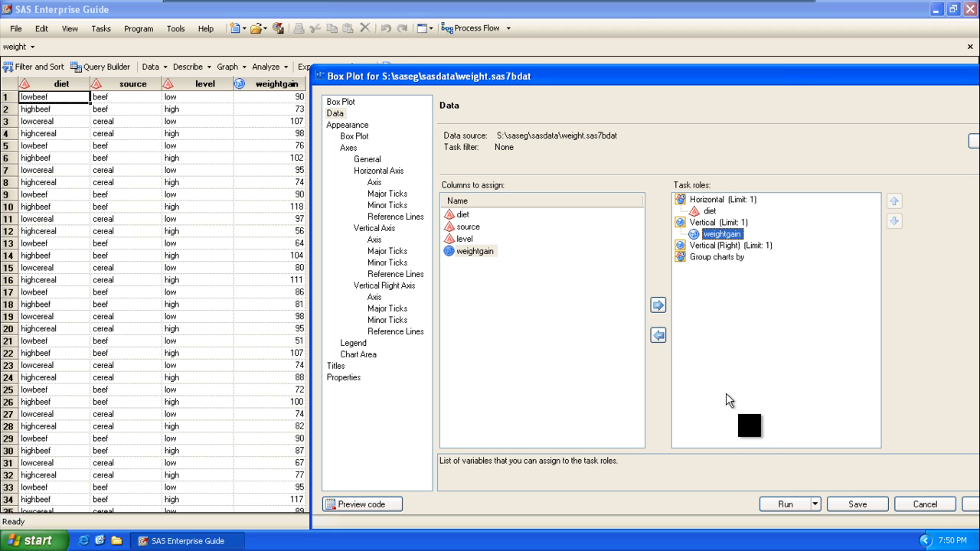
{"action": "left_click", "coordinate": [785, 504]}
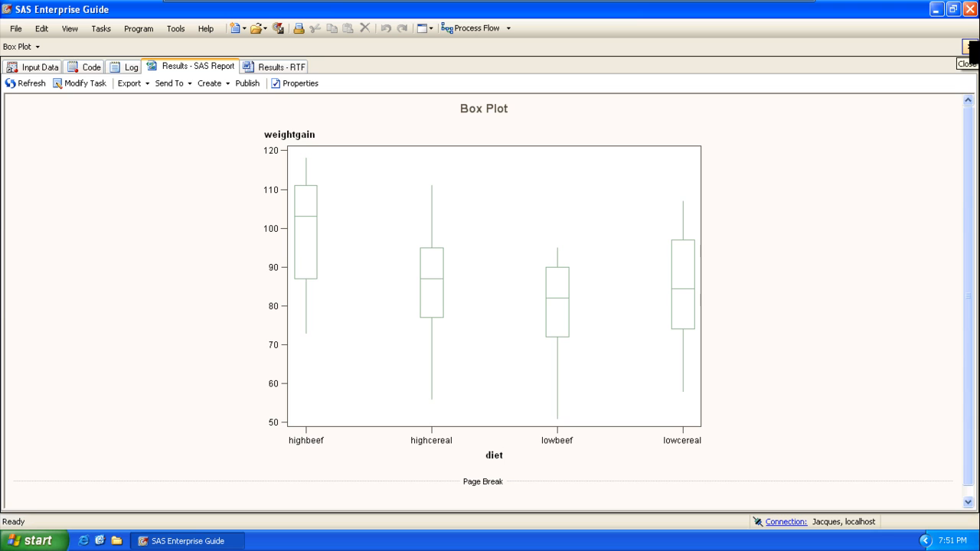
{"action": "left_click", "coordinate": [970, 47]}
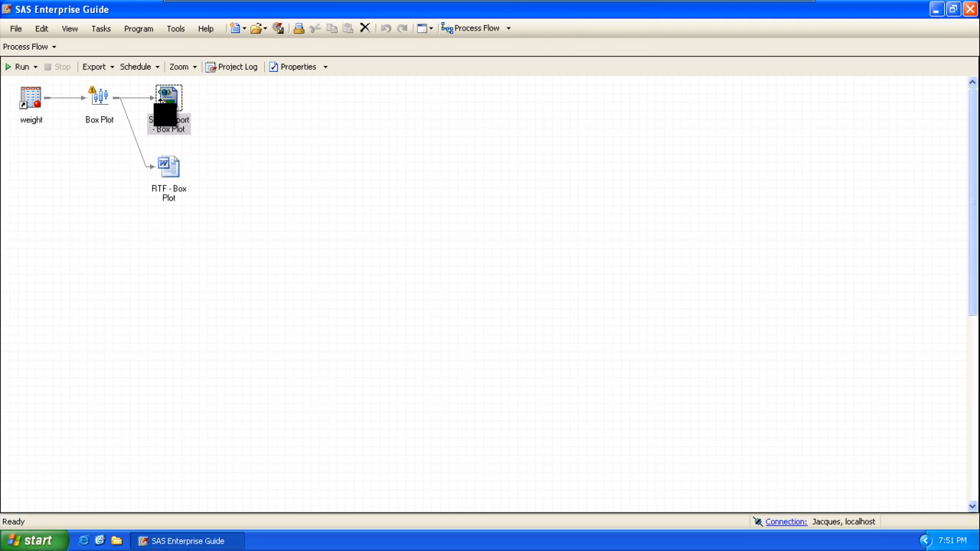
Start a Summary Tables task on the weight data set with weightgain as analysis variable and source, followed by level, as classification variables
{"action": "left_click", "coordinate": [37, 104]}
{"action": "left_click", "coordinate": [104, 29]}
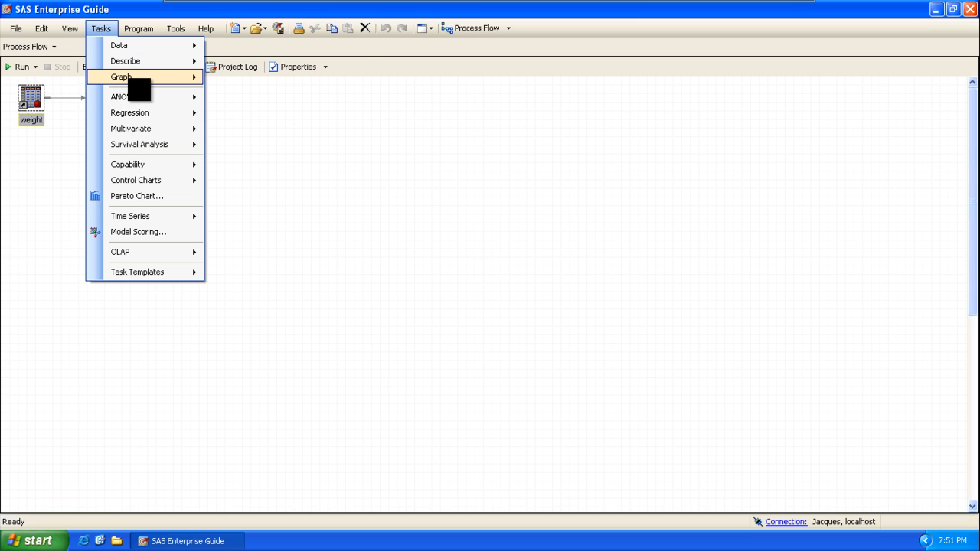
{"action": "mouse_move", "coordinate": [132, 63]}
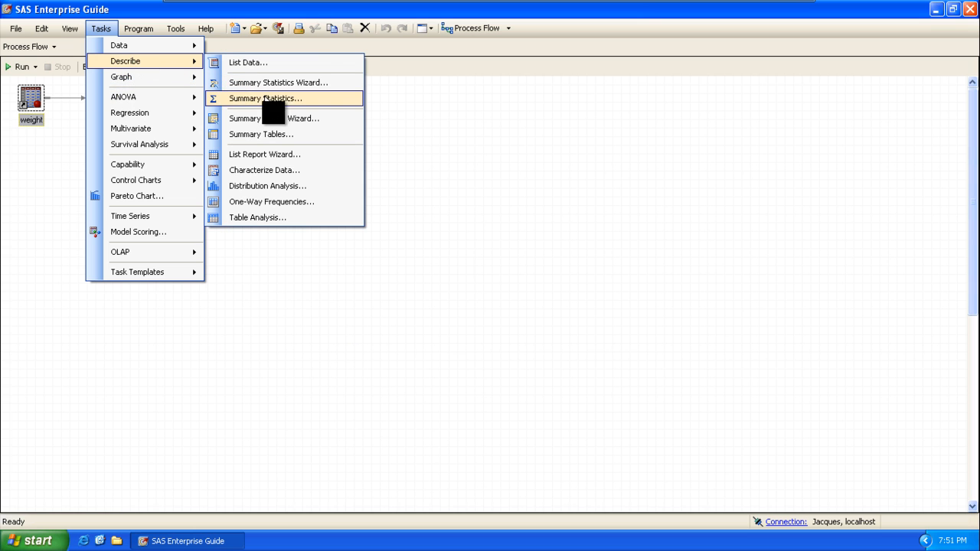
{"action": "left_click", "coordinate": [260, 134]}
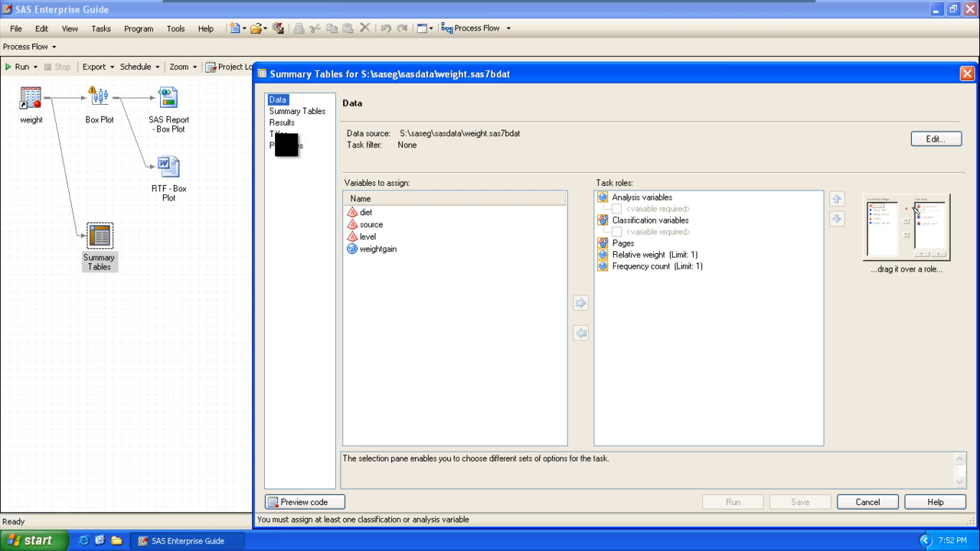
{"action": "left_click", "coordinate": [372, 224]}
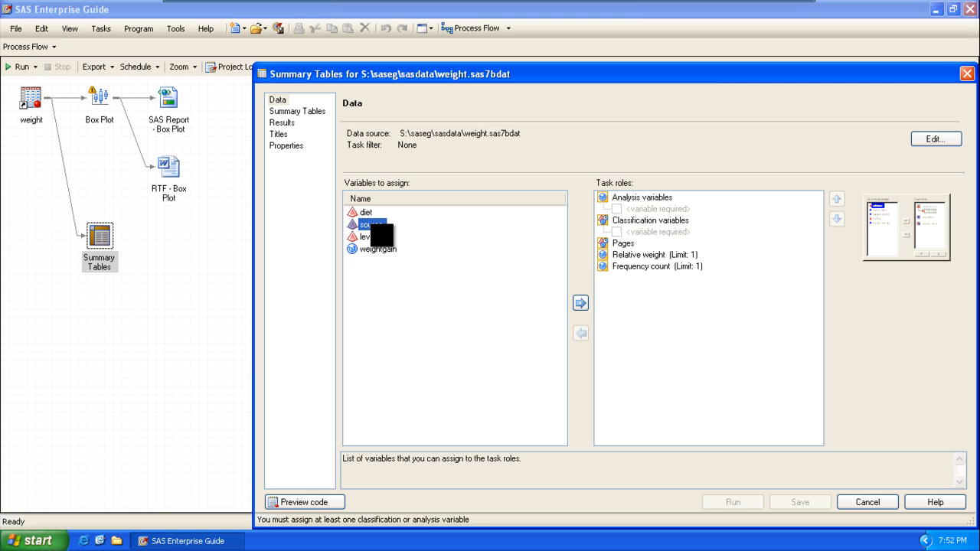
{"action": "left_click_drag", "start_coordinate": [373, 225], "coordinate": [612, 231]}
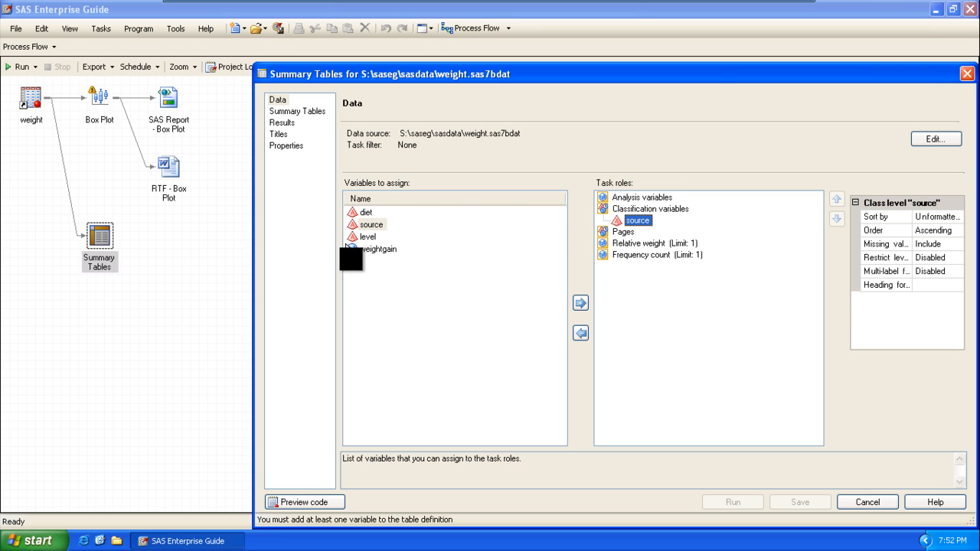
{"action": "left_click_drag", "start_coordinate": [368, 237], "coordinate": [624, 220]}
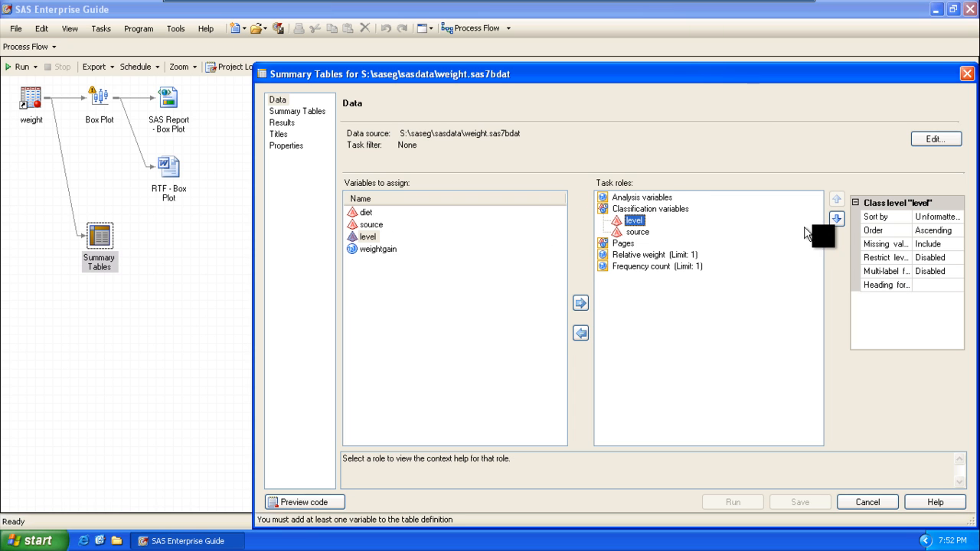
{"action": "left_click", "coordinate": [837, 218]}
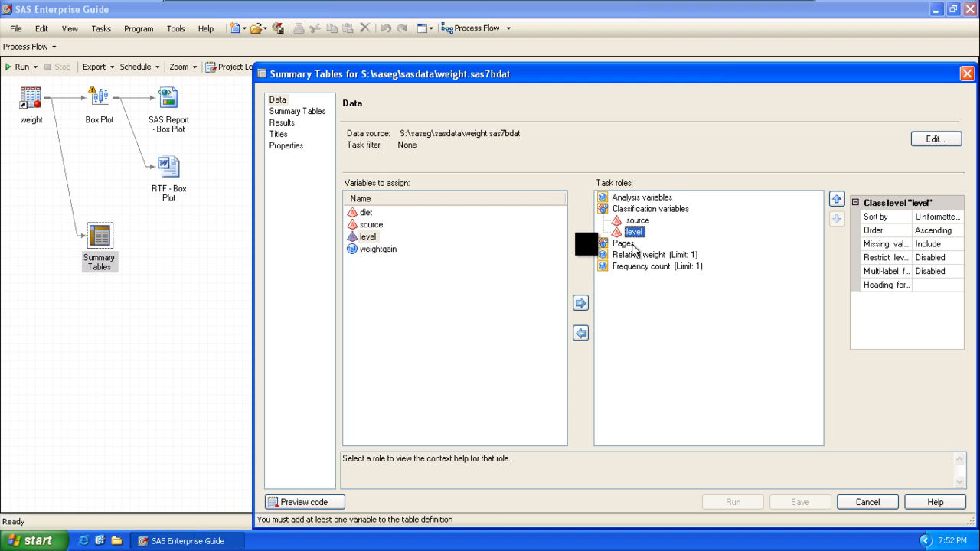
{"action": "left_click", "coordinate": [387, 250]}
{"action": "left_click_drag", "start_coordinate": [392, 247], "coordinate": [621, 201]}
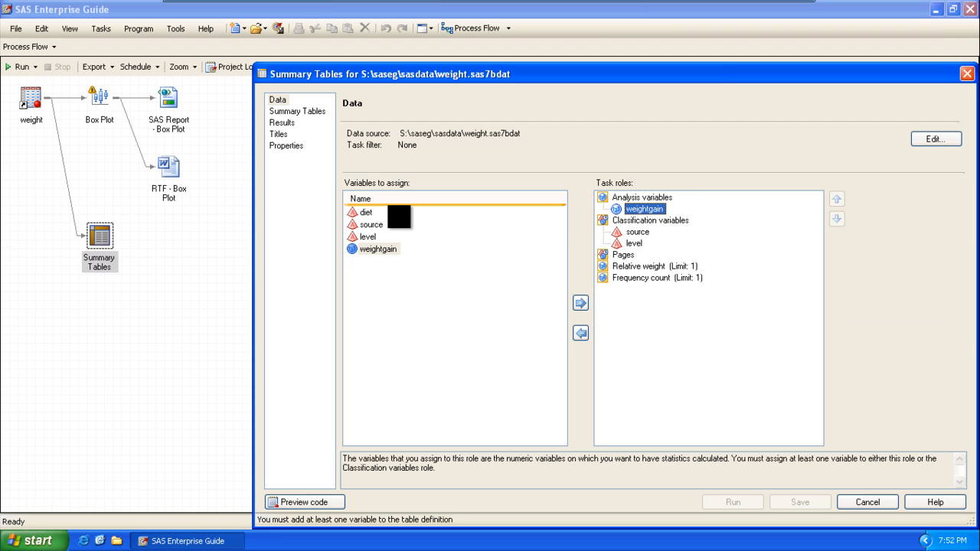
Lay out the summary table with level as the row variable and weightgain as the column heading above N
{"action": "left_click_drag", "start_coordinate": [399, 217], "coordinate": [2, 182]}
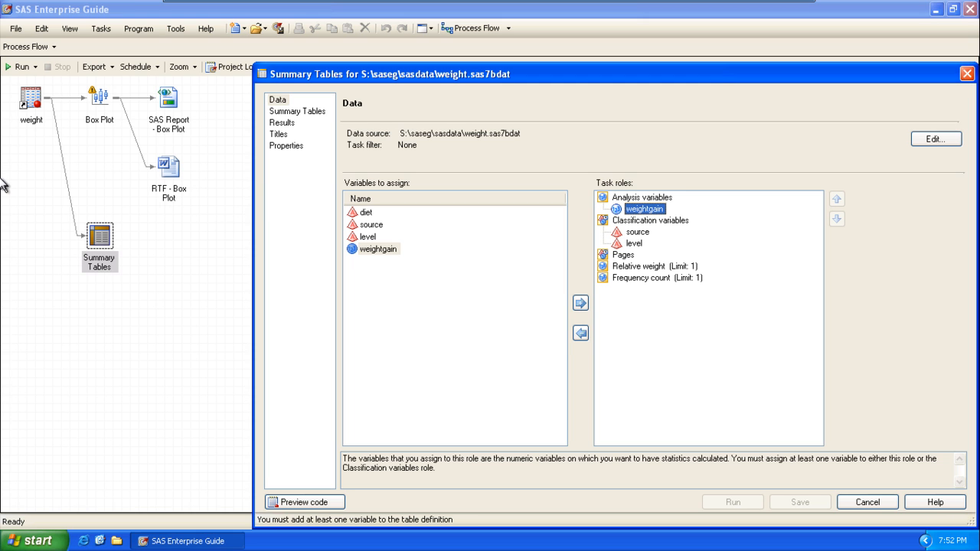
{"action": "left_click_drag", "start_coordinate": [2, 184], "coordinate": [491, 208]}
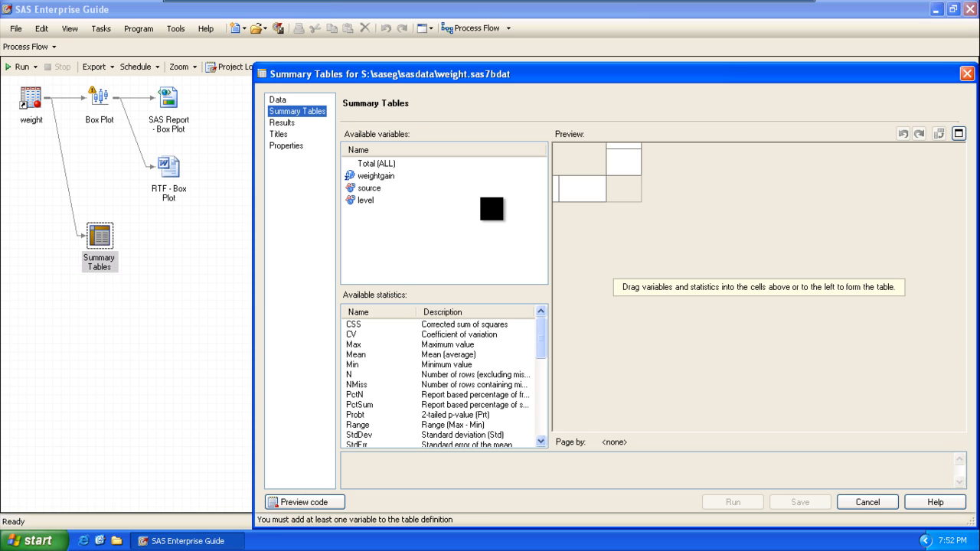
{"action": "left_click_drag", "start_coordinate": [491, 209], "coordinate": [444, 195]}
{"action": "left_click_drag", "start_coordinate": [444, 196], "coordinate": [384, 211]}
{"action": "left_click", "coordinate": [365, 200]}
{"action": "left_click_drag", "start_coordinate": [365, 200], "coordinate": [568, 200]}
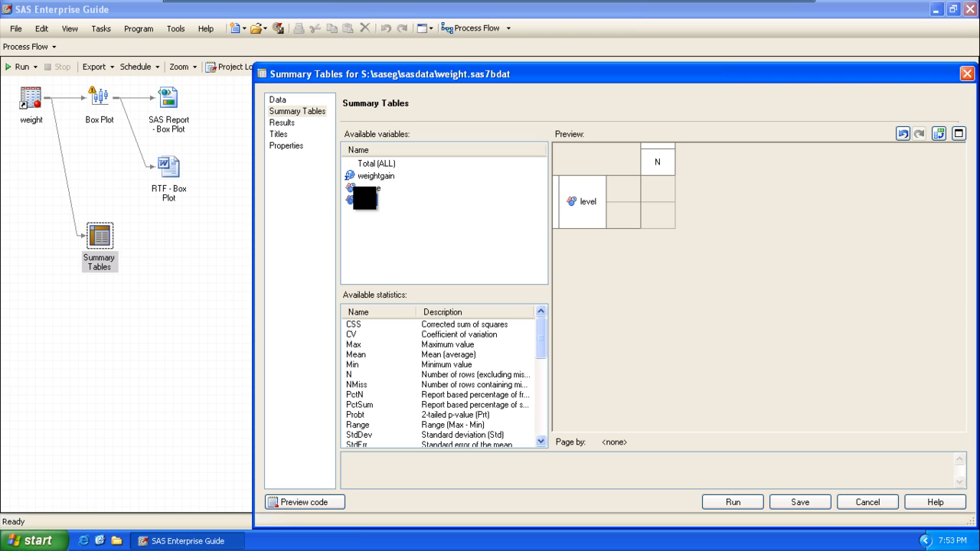
{"action": "left_click_drag", "start_coordinate": [370, 177], "coordinate": [663, 159]}
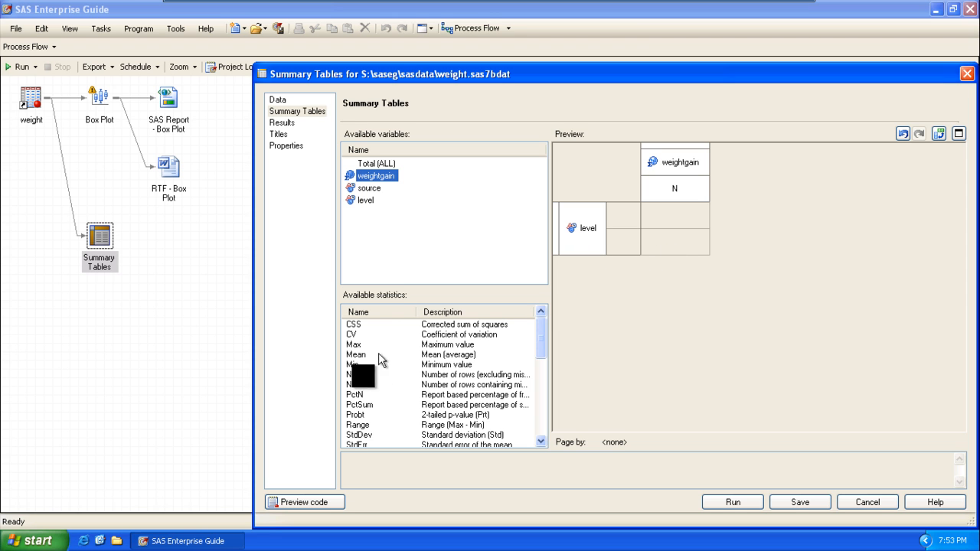
Add the Mean statistic under weightgain in the summary table columns, before N
{"action": "left_click", "coordinate": [350, 384]}
{"action": "key", "text": "m"}
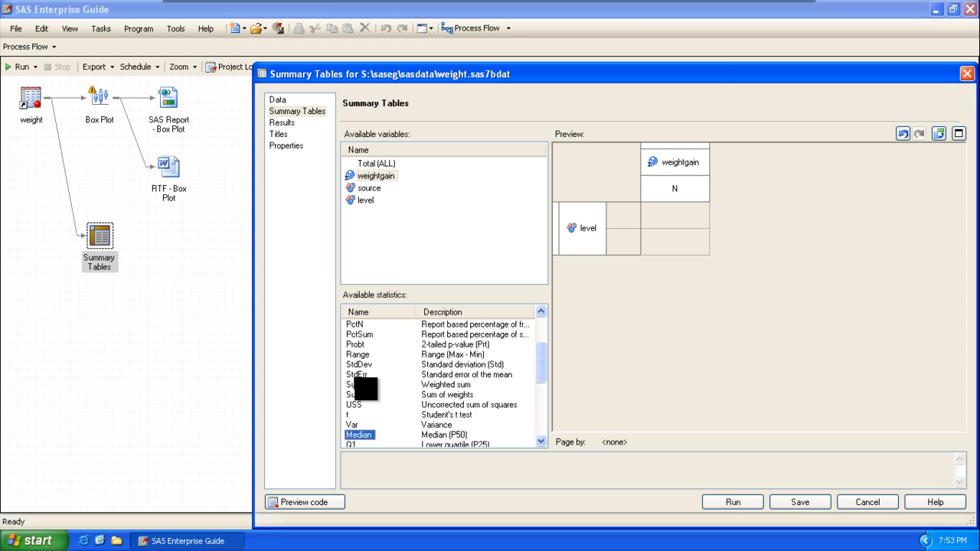
{"action": "key", "text": "m"}
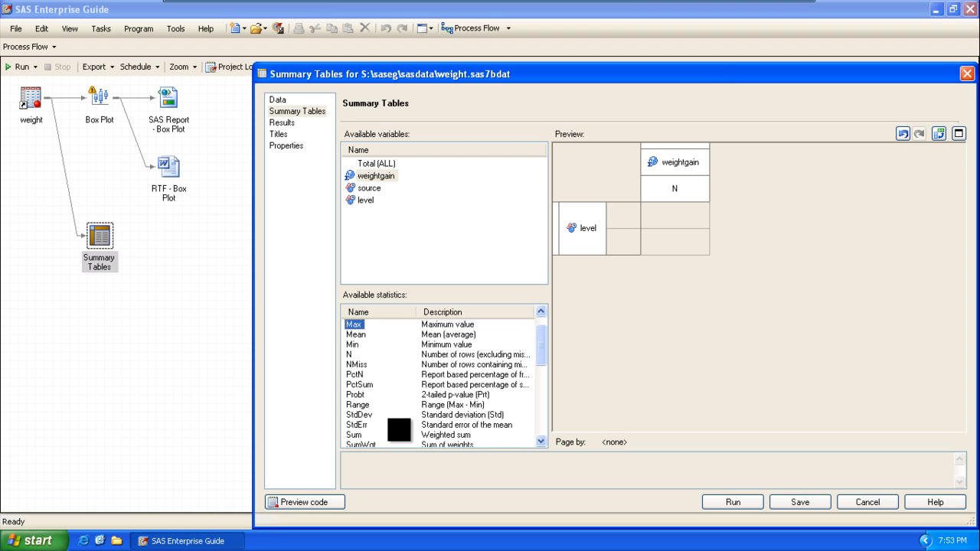
{"action": "key", "text": "m"}
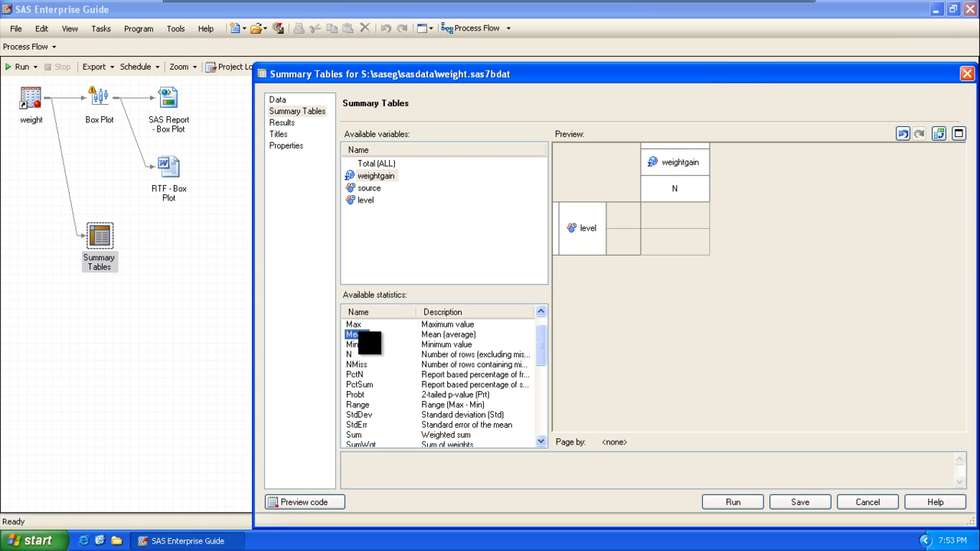
{"action": "left_click_drag", "start_coordinate": [360, 337], "coordinate": [647, 191]}
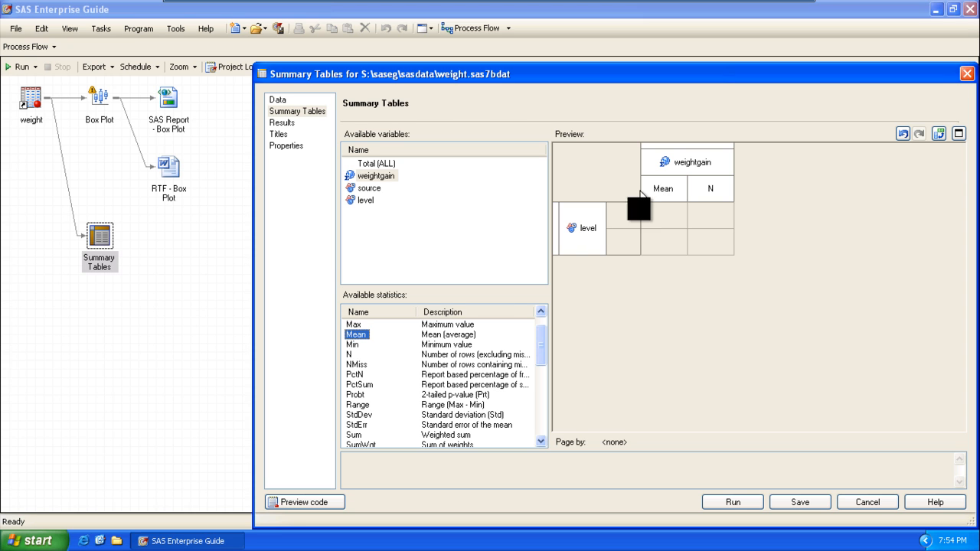
Replace the N statistic under weightgain with StdDev
{"action": "left_click", "coordinate": [371, 385]}
{"action": "key", "text": "Down"}
{"action": "key", "text": "Down"}
{"action": "key", "text": "Down"}
{"action": "left_click_drag", "start_coordinate": [362, 416], "coordinate": [712, 197]}
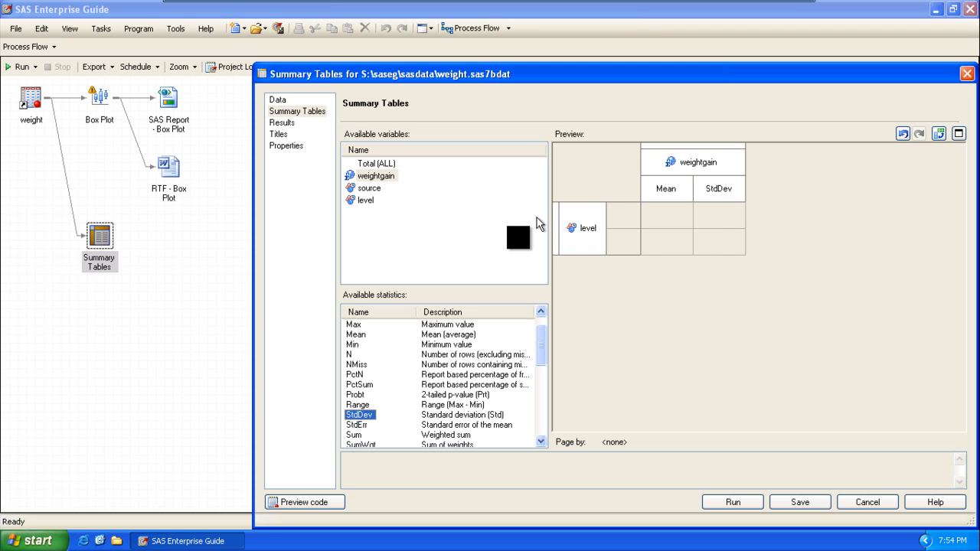
Place source as the column heading above weightgain, then run the summary table and close its results
{"action": "left_click", "coordinate": [371, 190]}
{"action": "left_click_drag", "start_coordinate": [371, 190], "coordinate": [672, 145]}
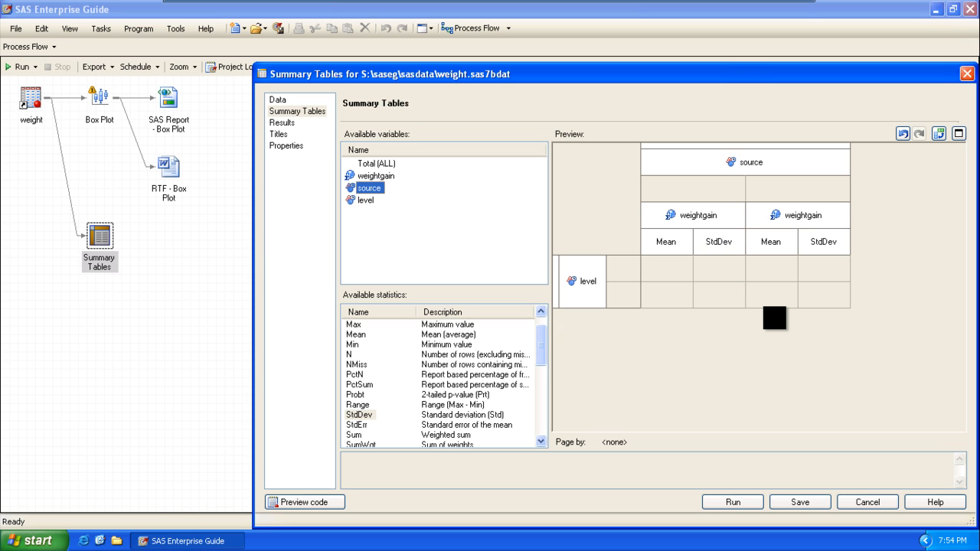
{"action": "left_click_drag", "start_coordinate": [774, 318], "coordinate": [751, 512]}
{"action": "left_click", "coordinate": [740, 504]}
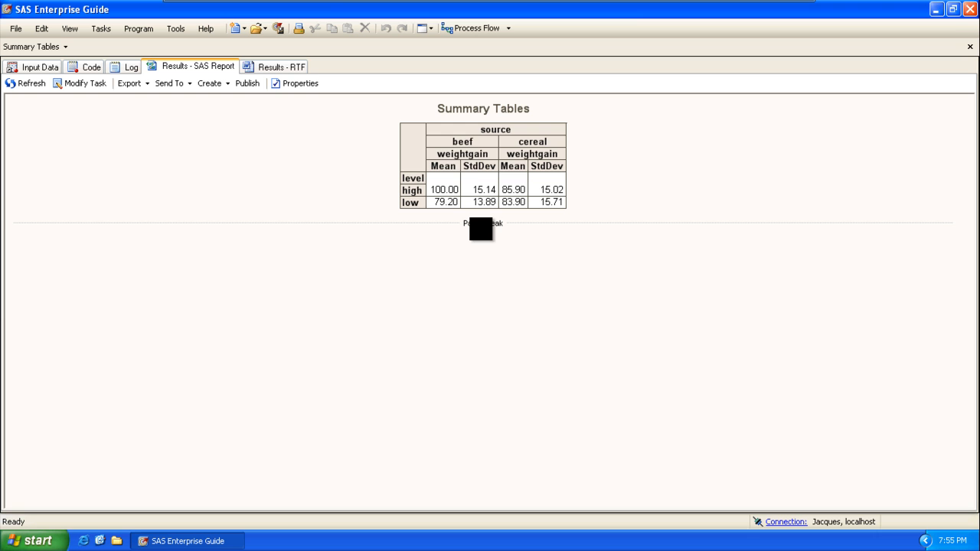
{"action": "left_click", "coordinate": [970, 47]}
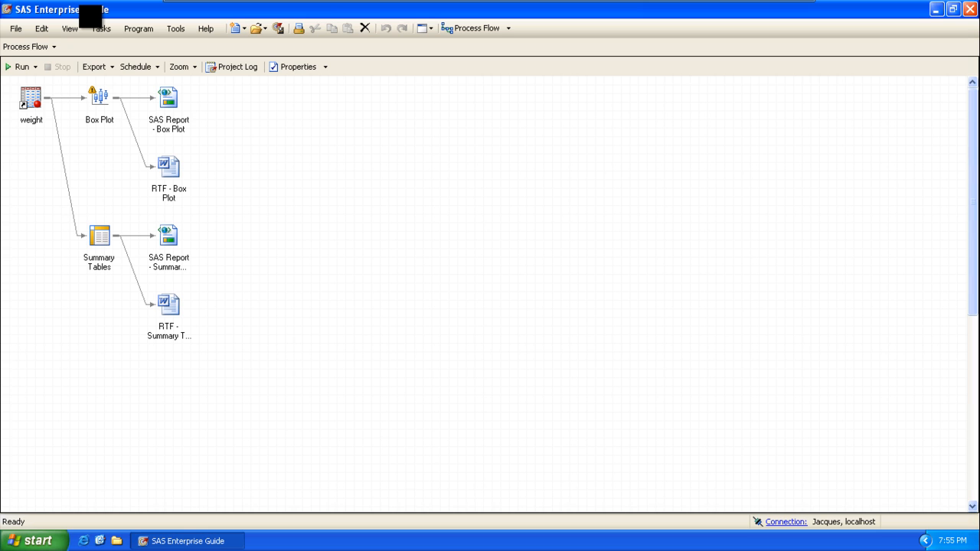
Start a Linear Models ANOVA task on the weight data set
{"action": "left_click", "coordinate": [101, 28]}
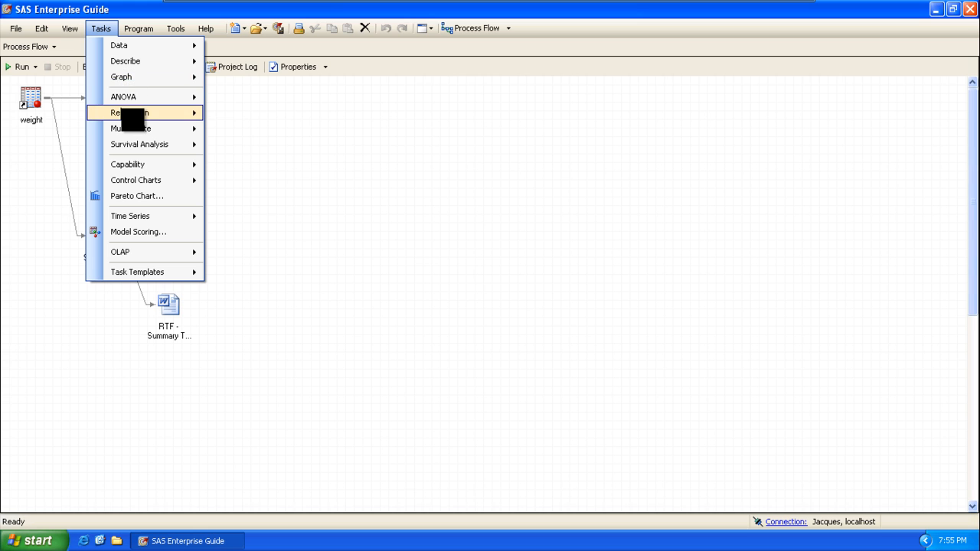
{"action": "mouse_move", "coordinate": [157, 148]}
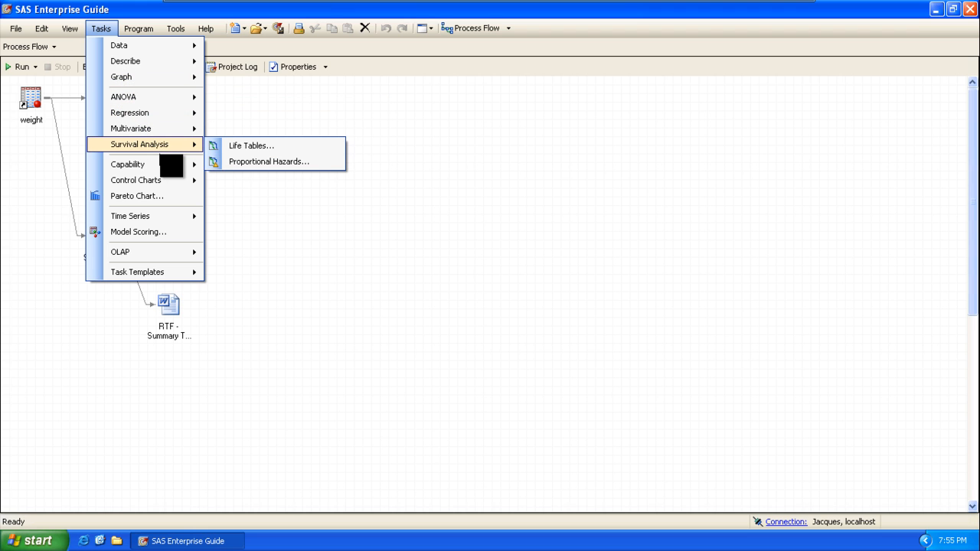
{"action": "mouse_move", "coordinate": [173, 167]}
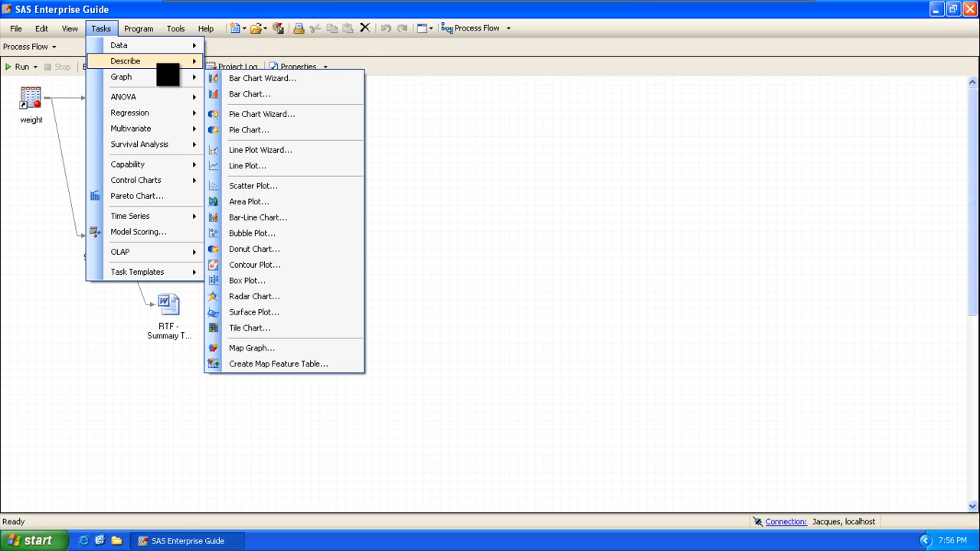
{"action": "mouse_move", "coordinate": [145, 62]}
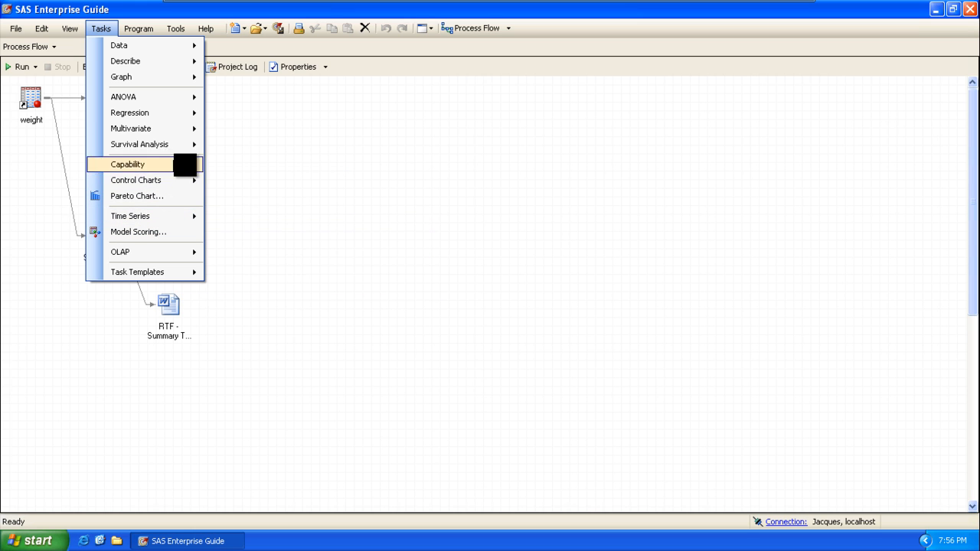
{"action": "mouse_move", "coordinate": [165, 113]}
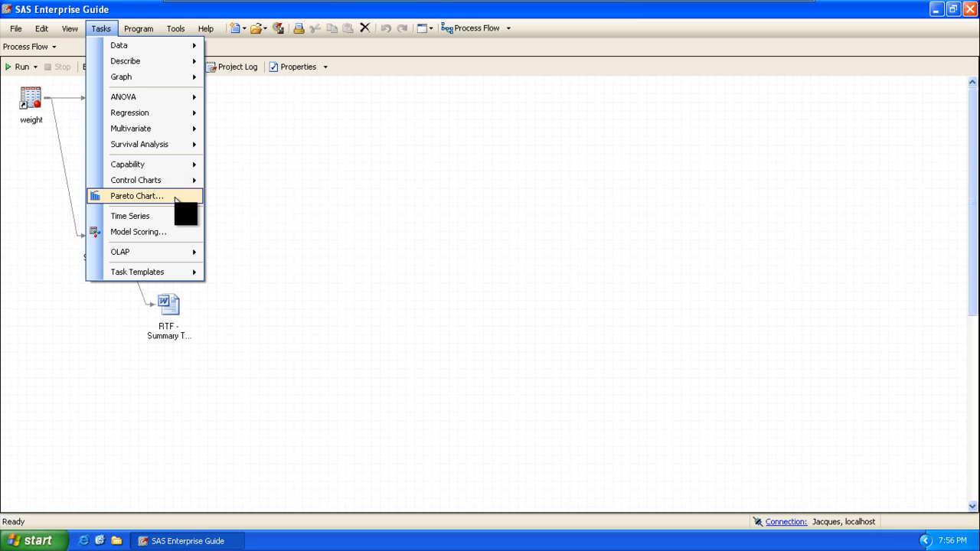
{"action": "mouse_move", "coordinate": [153, 216]}
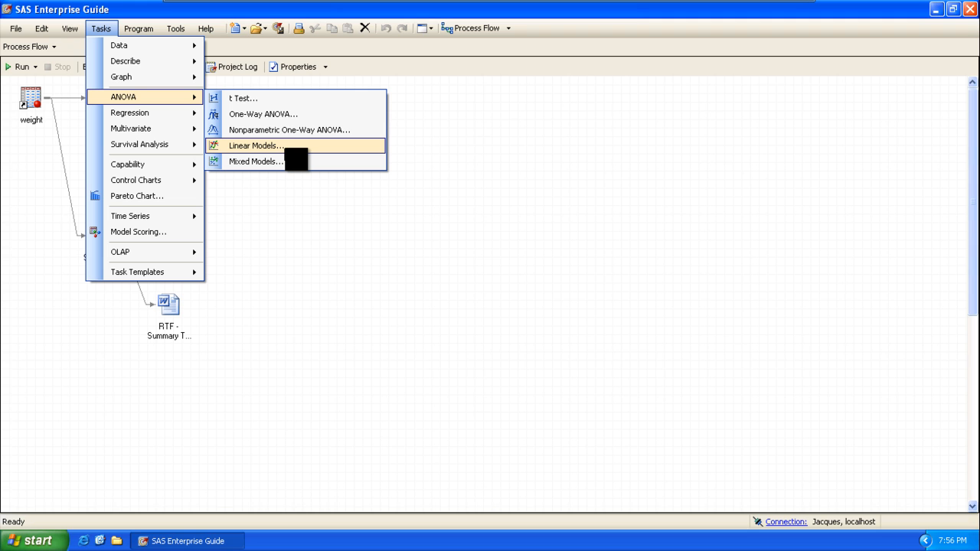
{"action": "left_click", "coordinate": [261, 146]}
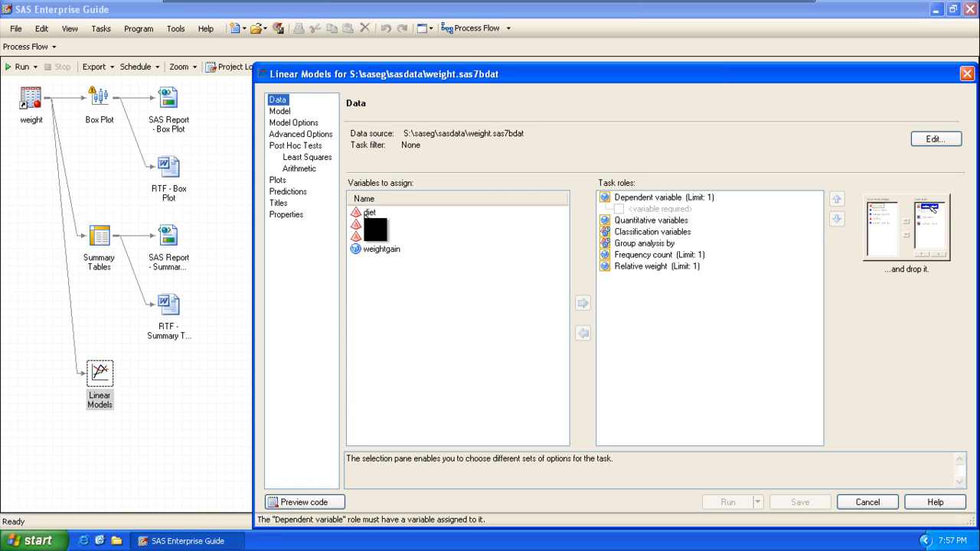
Assign weightgain as the dependent variable and source and level as classification variables
{"action": "left_click", "coordinate": [375, 250]}
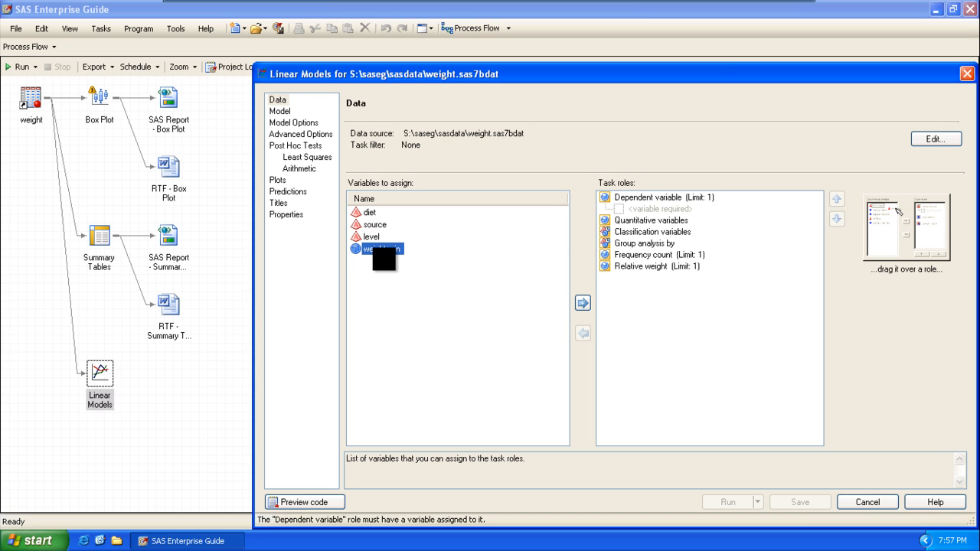
{"action": "left_click_drag", "start_coordinate": [375, 249], "coordinate": [622, 208]}
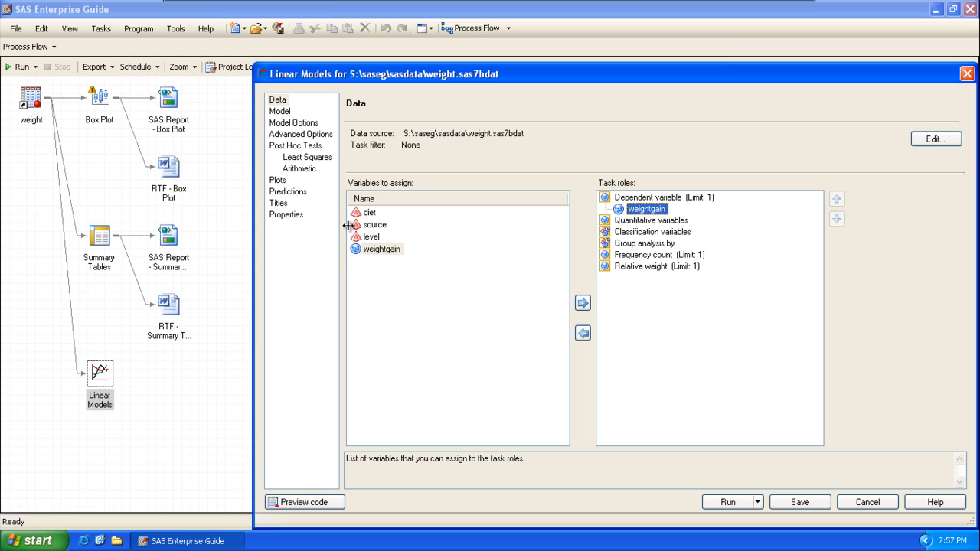
{"action": "left_click_drag", "start_coordinate": [375, 224], "coordinate": [636, 233]}
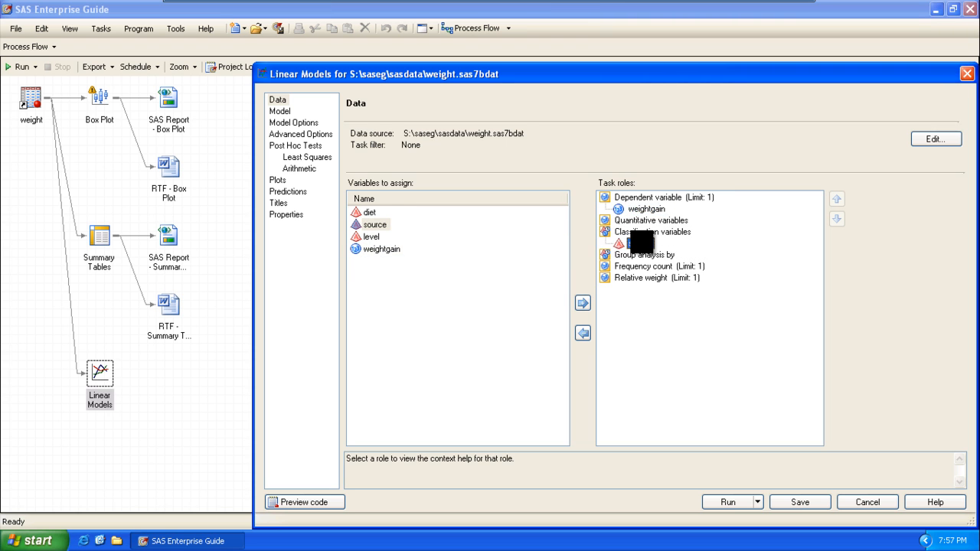
{"action": "left_click_drag", "start_coordinate": [372, 236], "coordinate": [654, 235]}
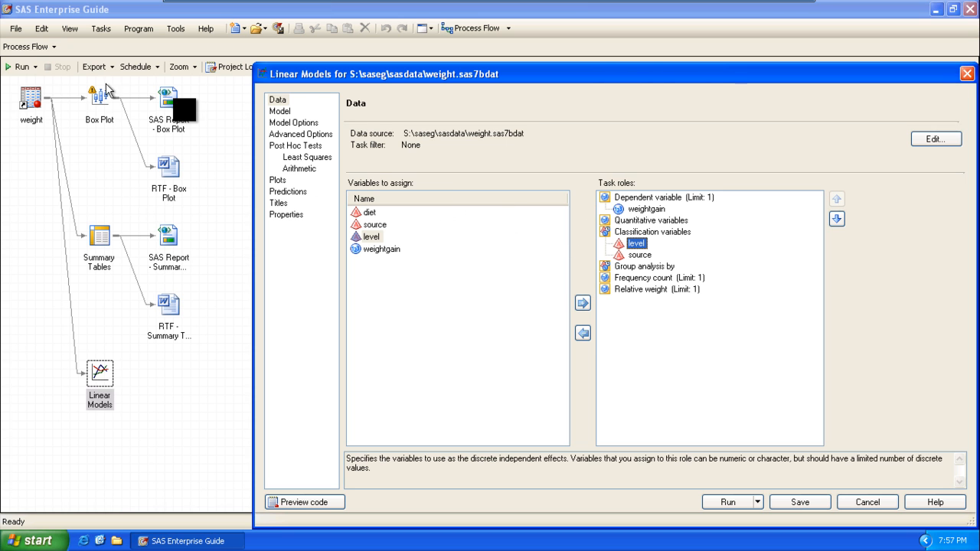
Build the factorial model with main effects level and source and the interaction level*source
{"action": "left_click", "coordinate": [280, 111]}
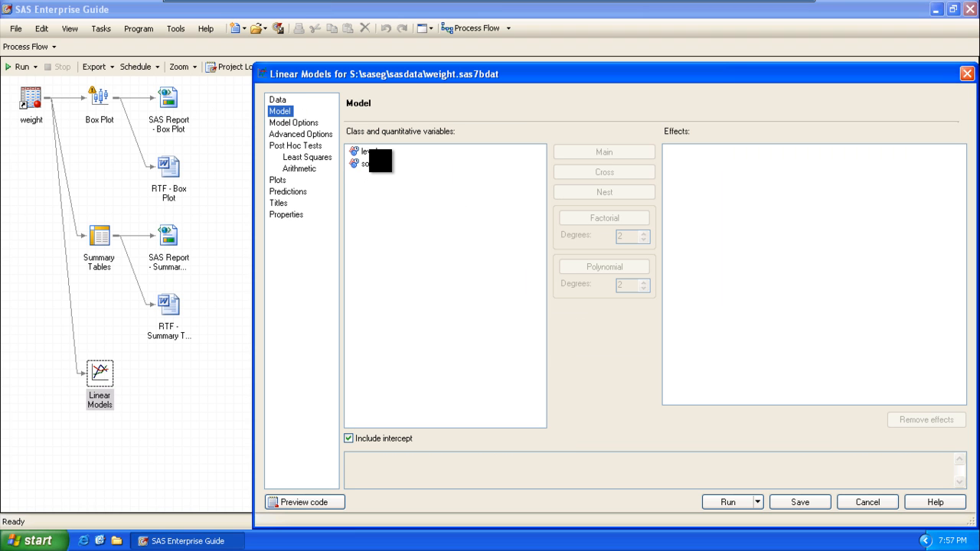
{"action": "left_click", "coordinate": [368, 151]}
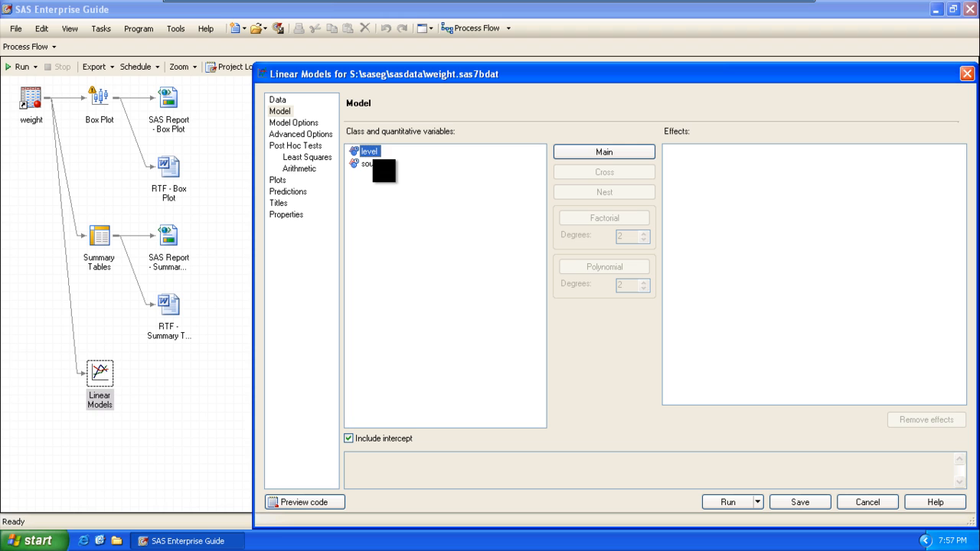
{"action": "left_click", "coordinate": [375, 163], "text": "ctrl"}
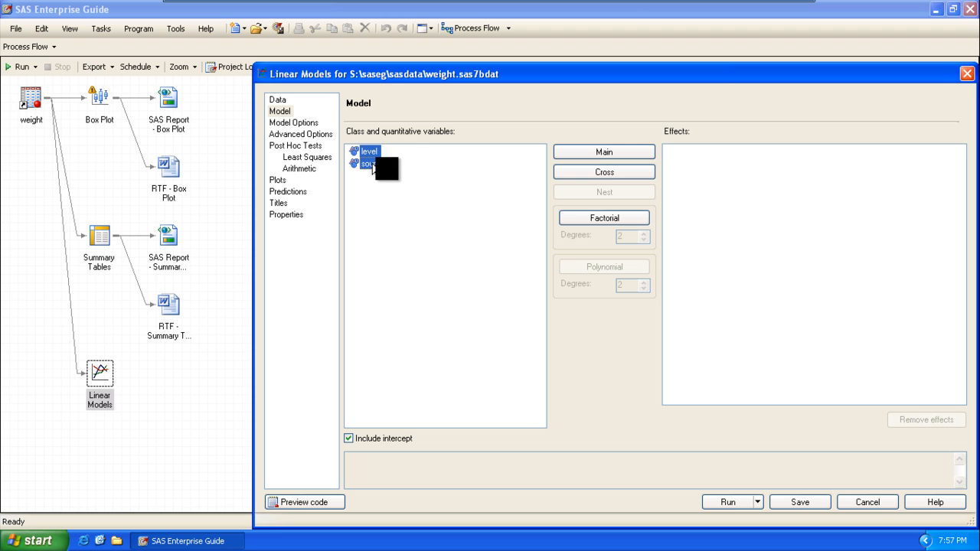
{"action": "left_click", "coordinate": [601, 152]}
{"action": "left_click", "coordinate": [604, 172]}
{"action": "left_click", "coordinate": [606, 219]}
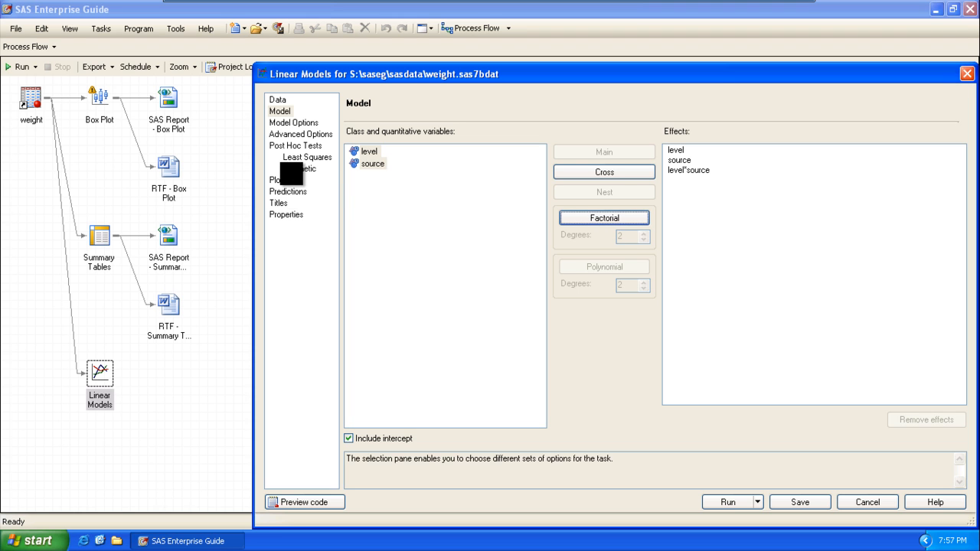
Turn off the parameter estimates in the model options and run the linear model
{"action": "left_click", "coordinate": [295, 123]}
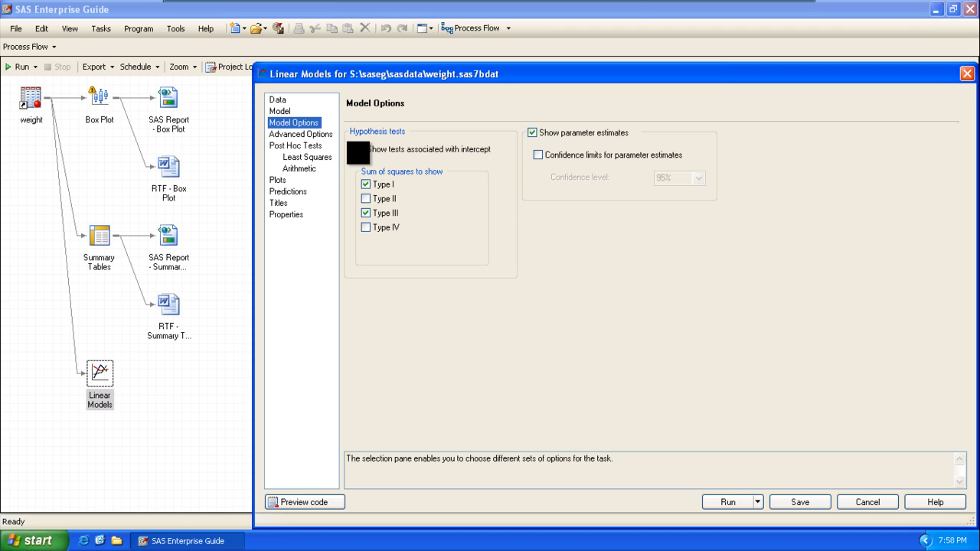
{"action": "left_click", "coordinate": [315, 134]}
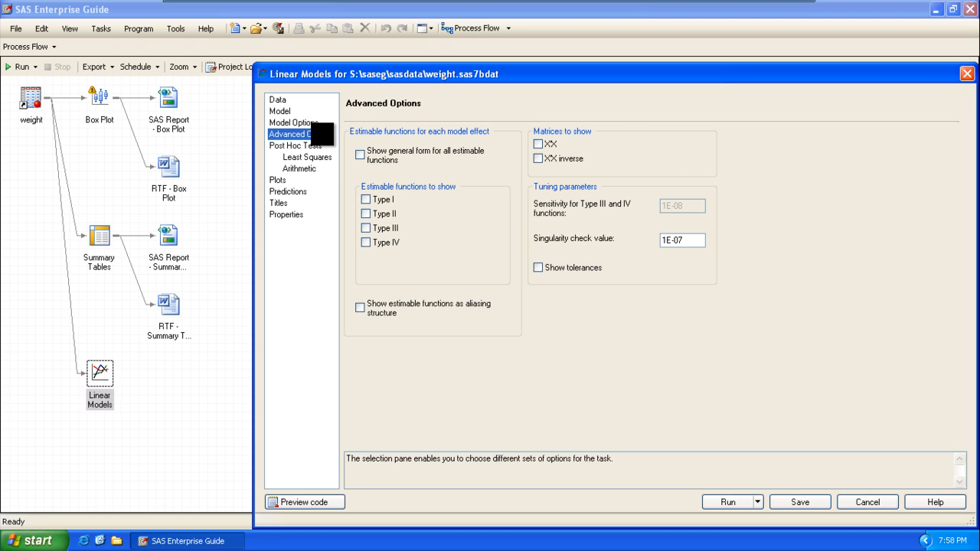
{"action": "left_click", "coordinate": [310, 124]}
{"action": "left_click", "coordinate": [312, 134]}
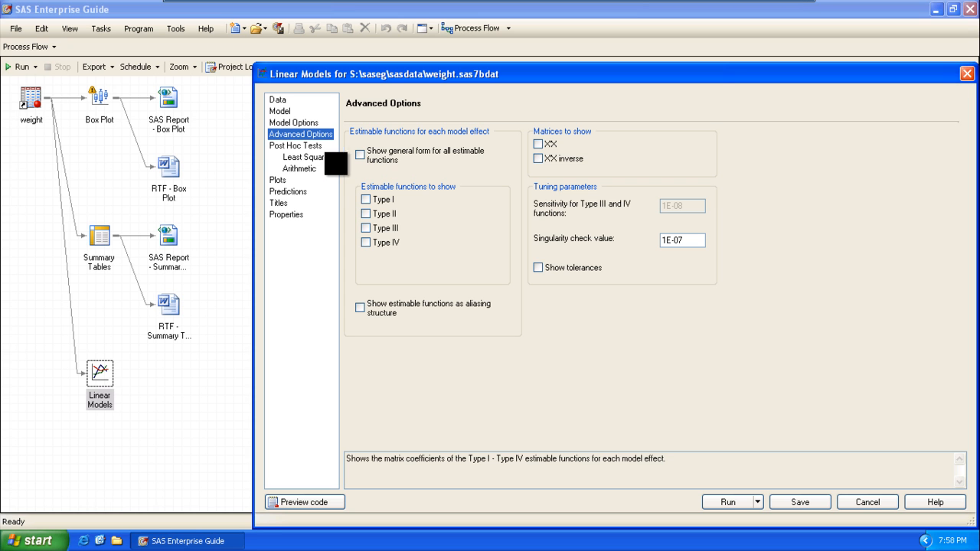
{"action": "left_click", "coordinate": [294, 124]}
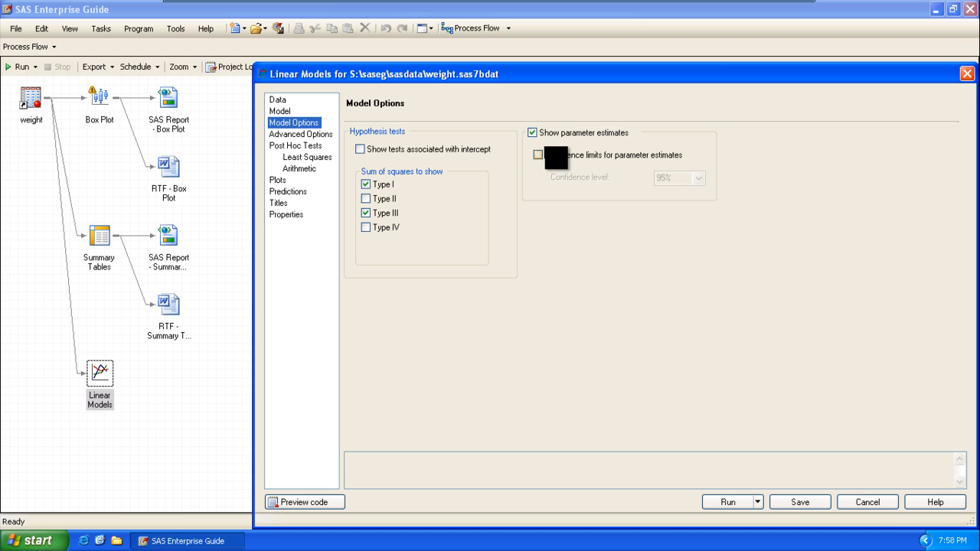
{"action": "left_click", "coordinate": [536, 134]}
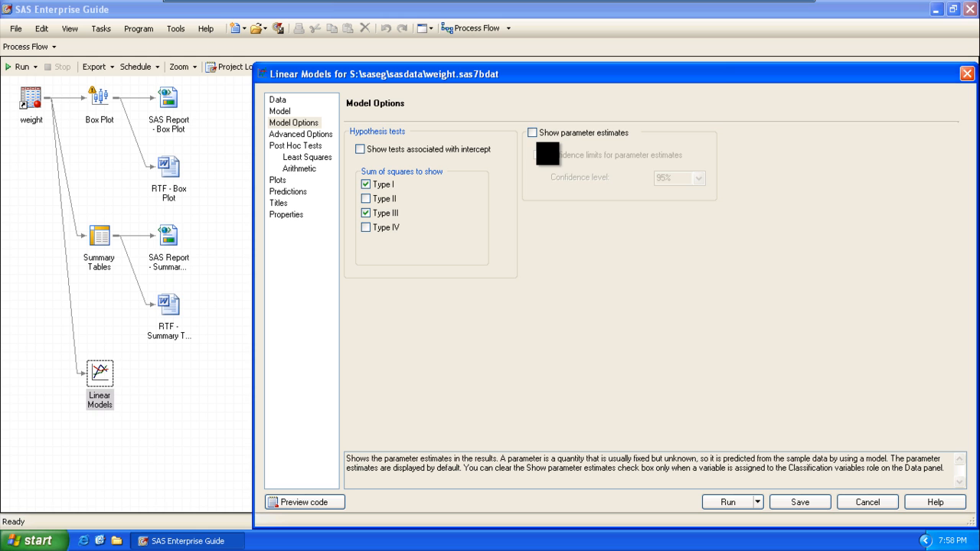
{"action": "left_click", "coordinate": [728, 502]}
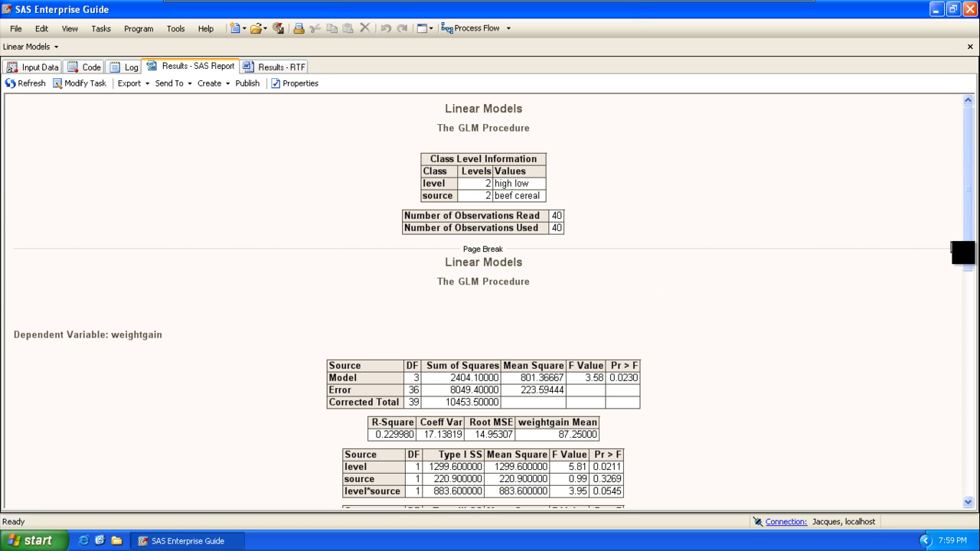
Examine the fit diagnostics plots for weightgain in the Linear Models report
{"action": "mouse_move", "coordinate": [970, 258]}
{"action": "left_mouse_down"}
{"action": "mouse_move", "coordinate": [974, 453]}
{"action": "mouse_move", "coordinate": [966, 413]}
{"action": "left_mouse_up"}
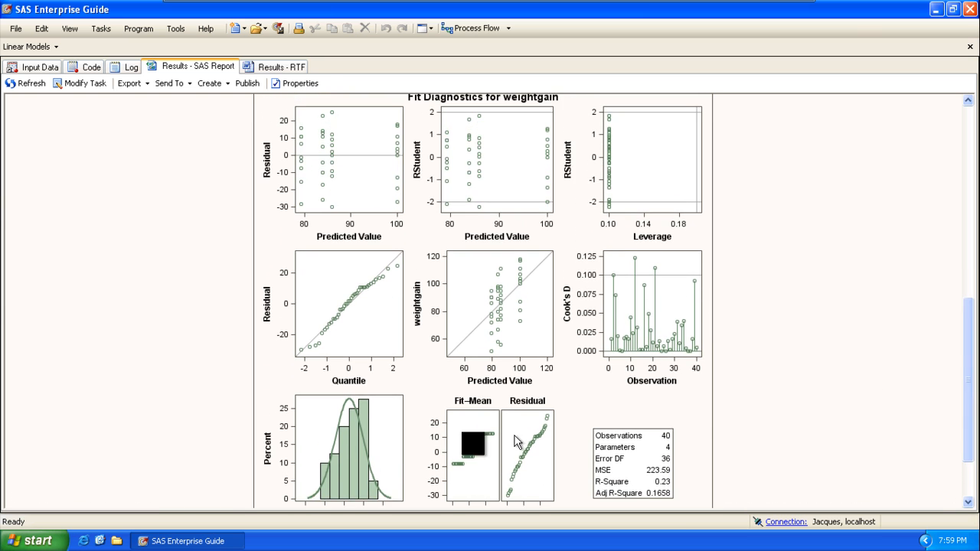
{"action": "left_click", "coordinate": [522, 315]}
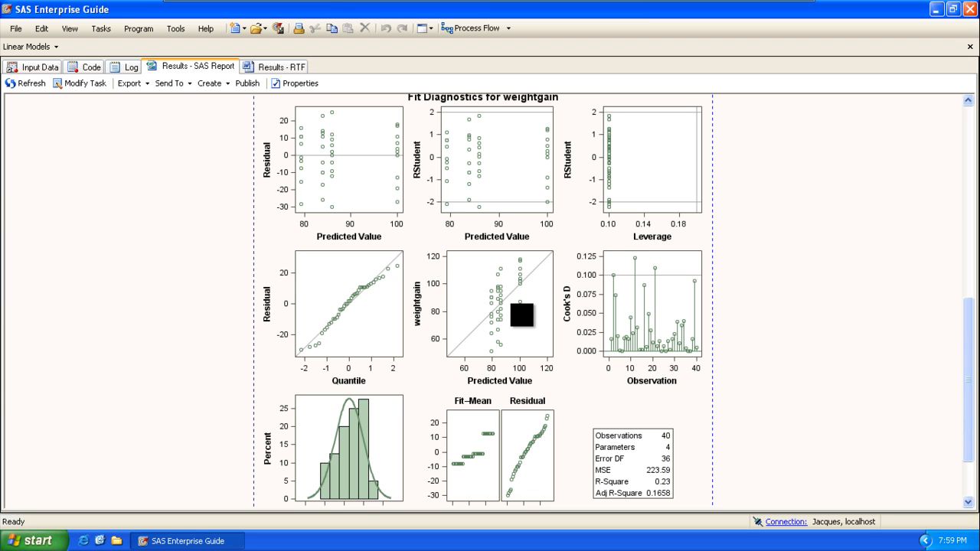
{"action": "right_click", "coordinate": [496, 315]}
{"action": "left_click", "coordinate": [747, 372]}
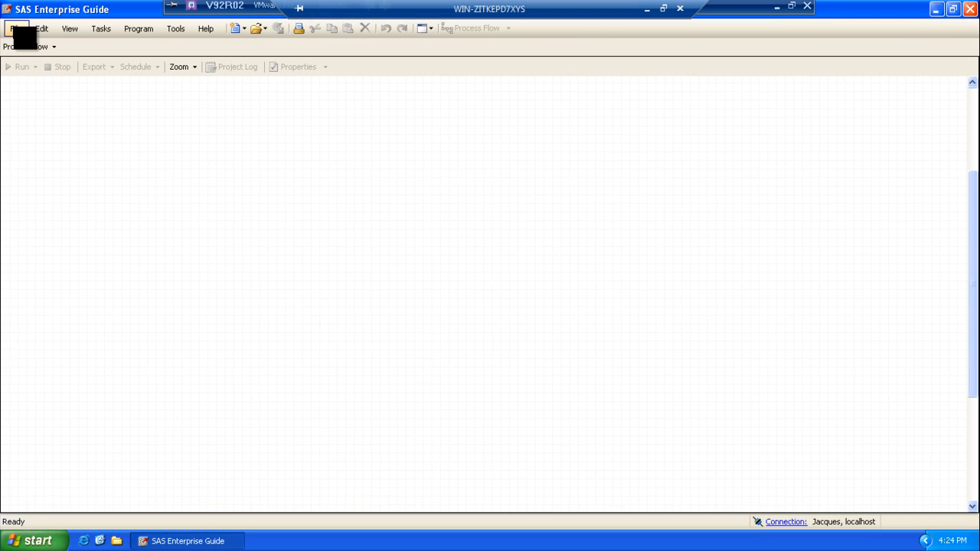
Import IceCream.csv as comma-delimited data with field names on record 1, keeping the default settings, and close the output table
{"action": "left_click", "coordinate": [16, 29]}
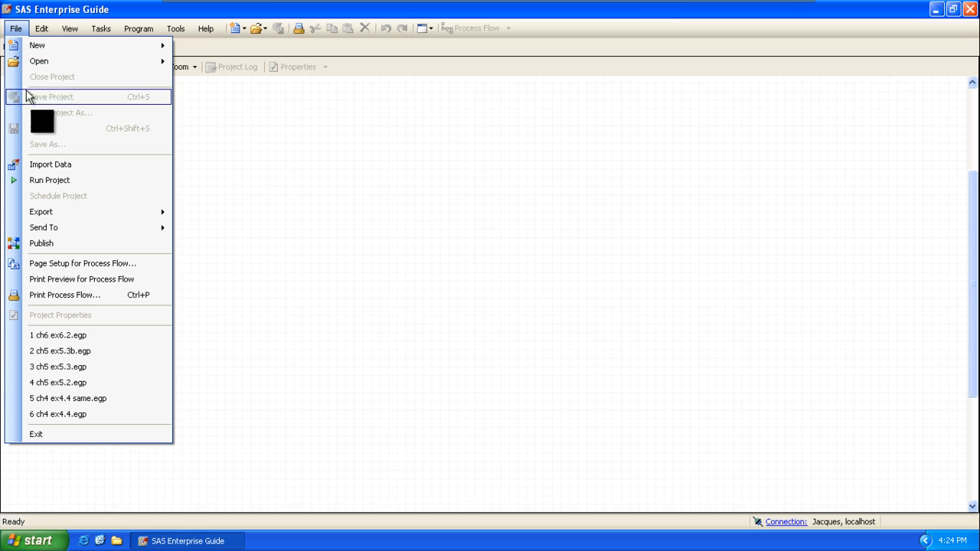
{"action": "left_click", "coordinate": [46, 165]}
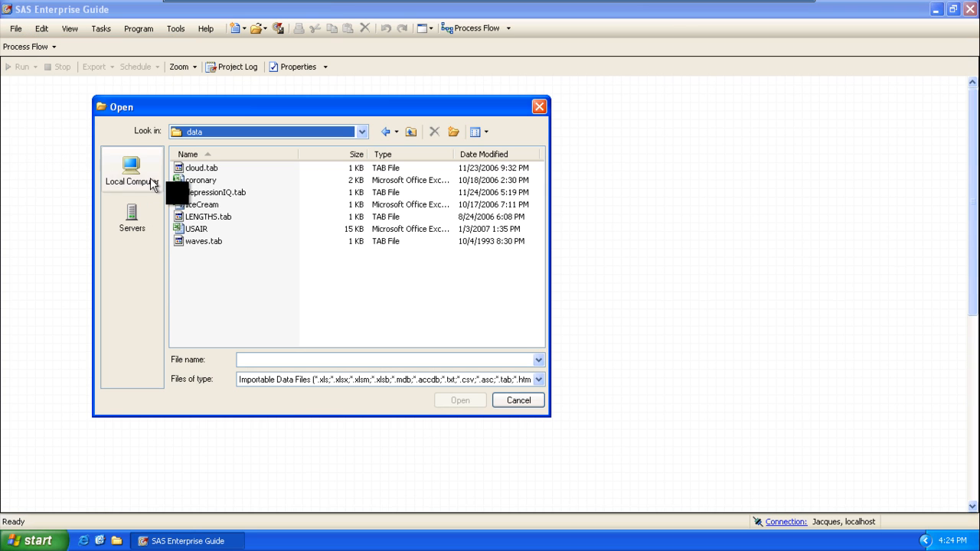
{"action": "left_click", "coordinate": [202, 205]}
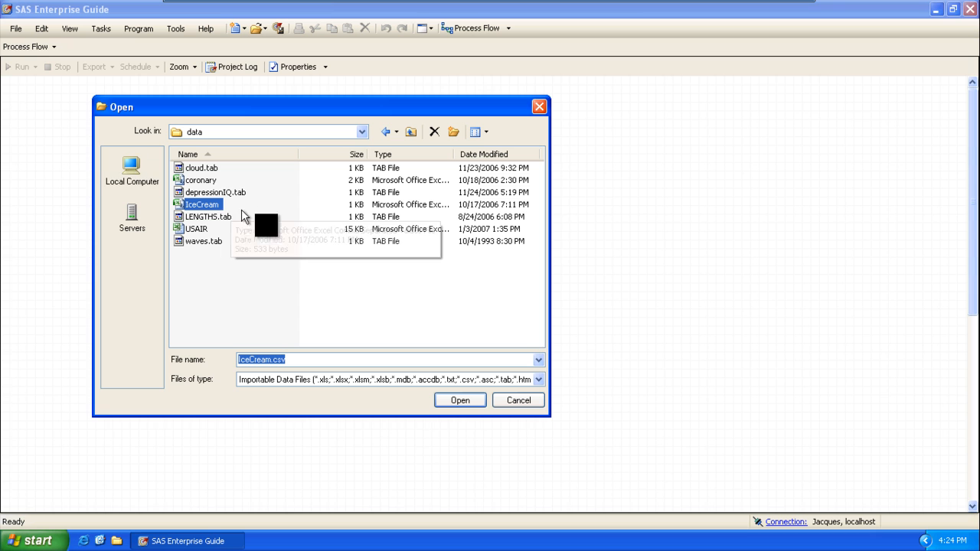
{"action": "left_click", "coordinate": [460, 399]}
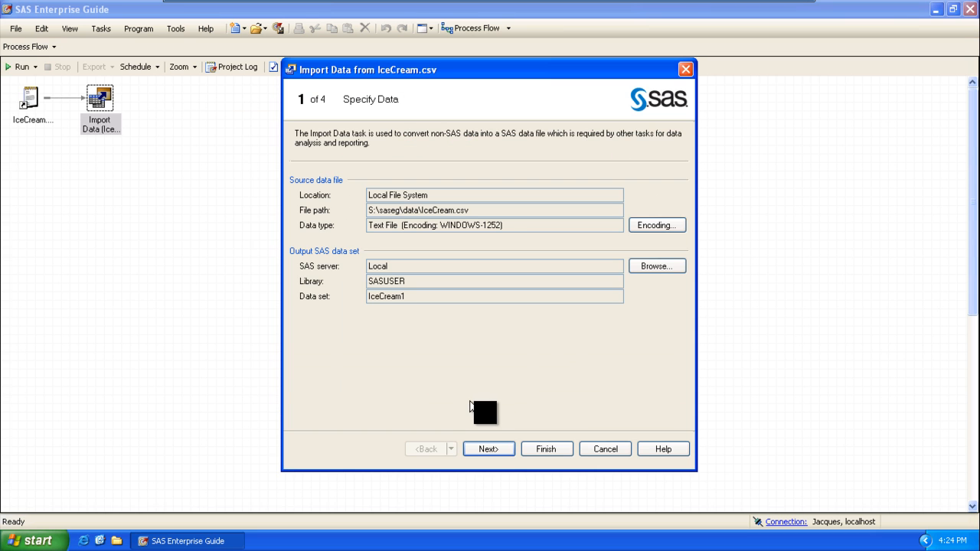
{"action": "left_click", "coordinate": [489, 449]}
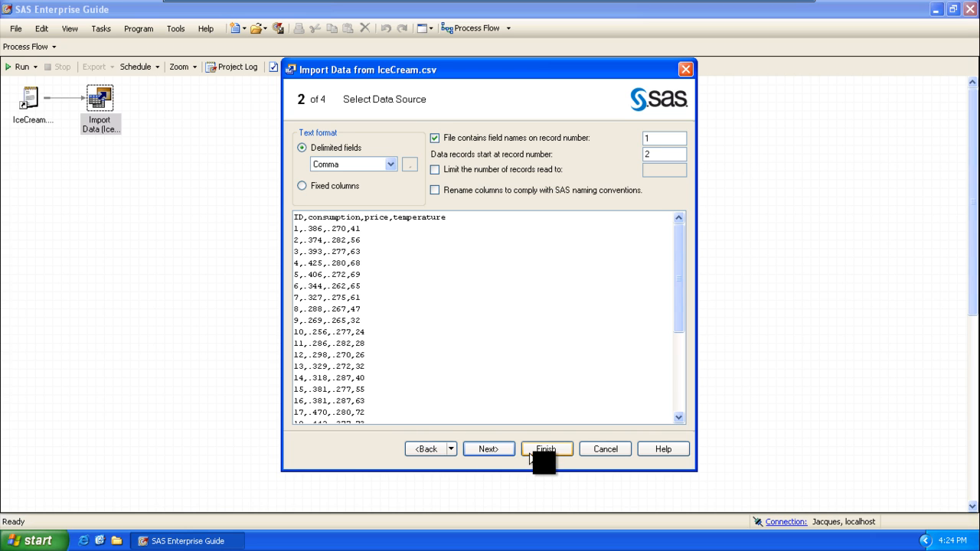
{"action": "left_click", "coordinate": [506, 450]}
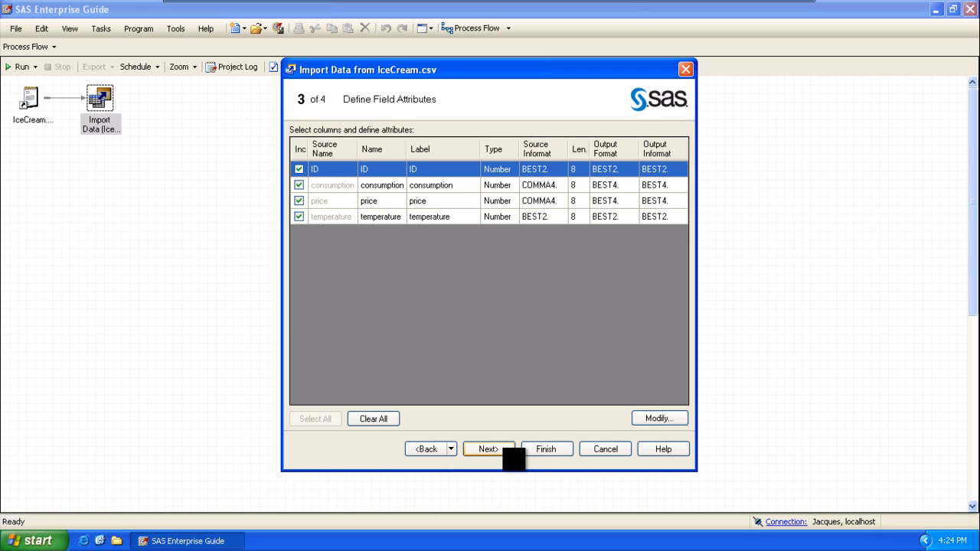
{"action": "left_click", "coordinate": [505, 450]}
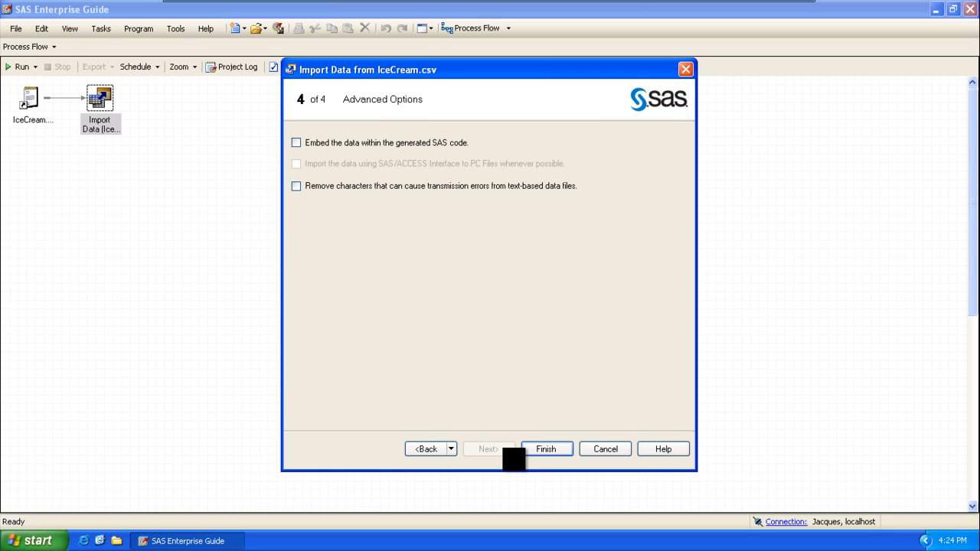
{"action": "left_click", "coordinate": [546, 449]}
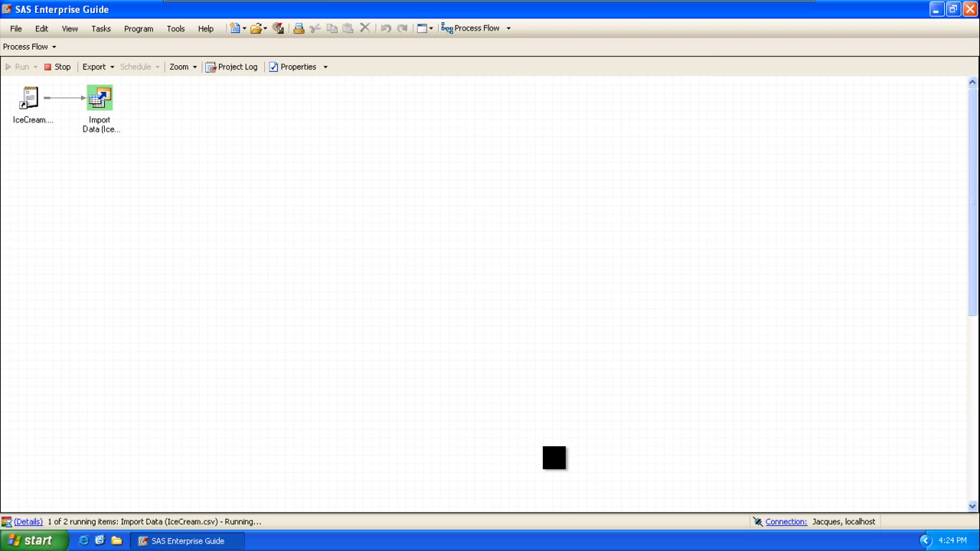
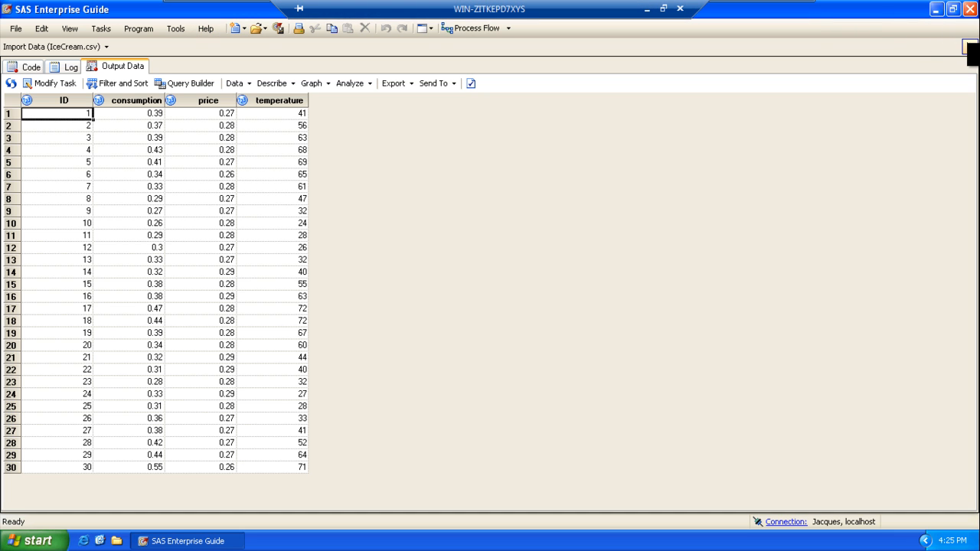
{"action": "left_click", "coordinate": [969, 46]}
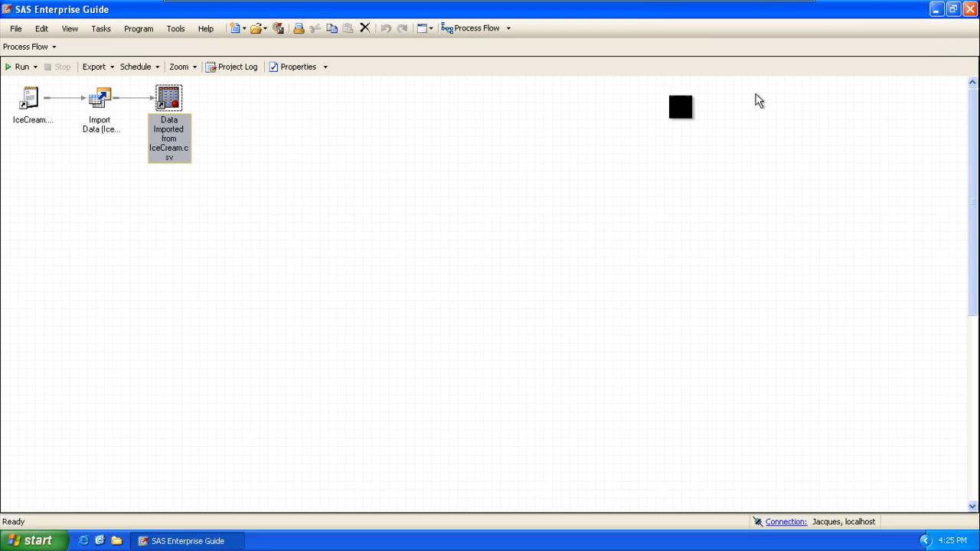
Start a 2D scatter plot task on the imported IceCream data
{"action": "left_click", "coordinate": [101, 29]}
{"action": "mouse_move", "coordinate": [118, 96]}
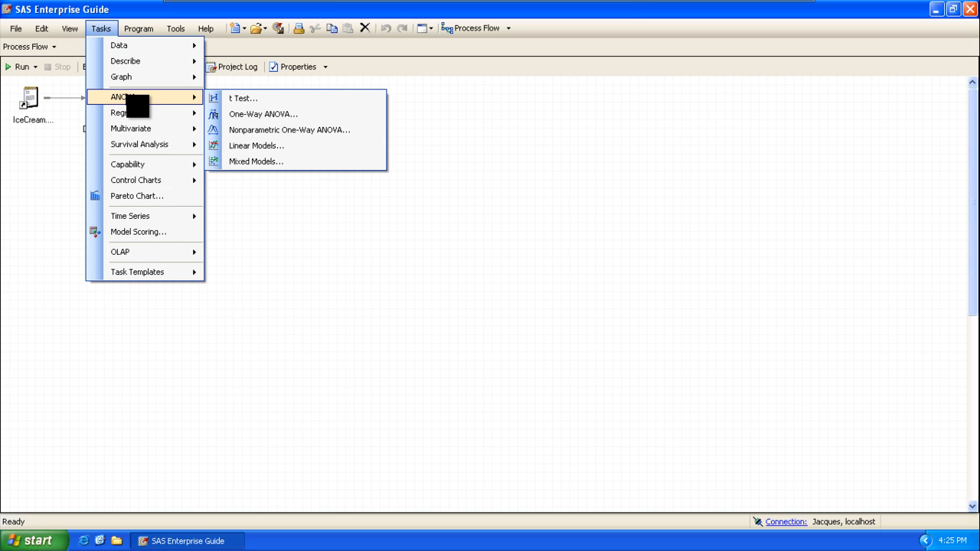
{"action": "mouse_move", "coordinate": [137, 77]}
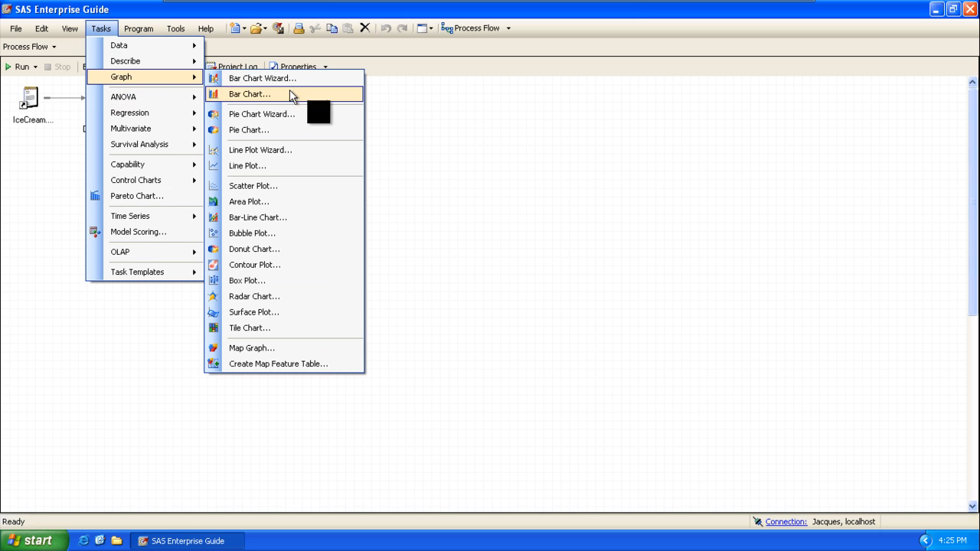
{"action": "left_click", "coordinate": [253, 187]}
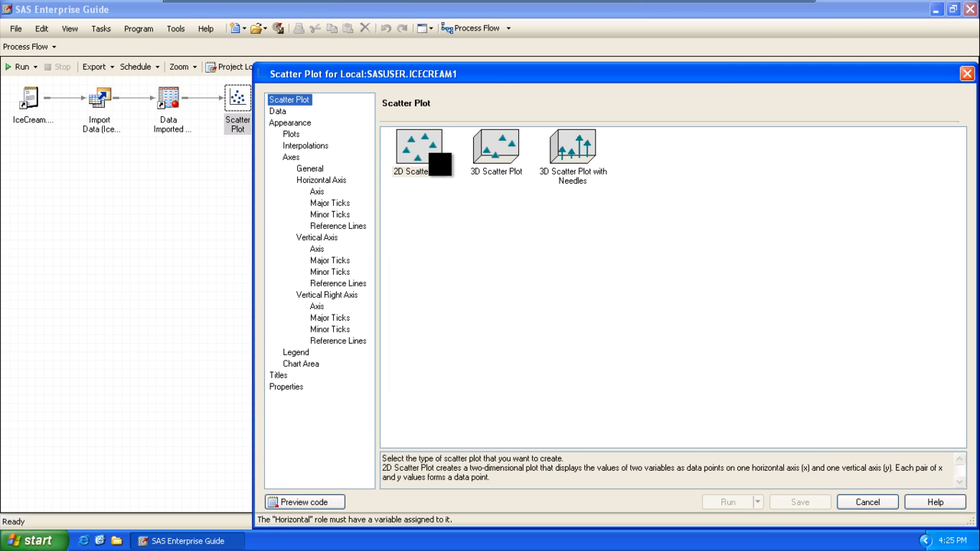
{"action": "left_click", "coordinate": [436, 163]}
{"action": "left_click", "coordinate": [290, 134]}
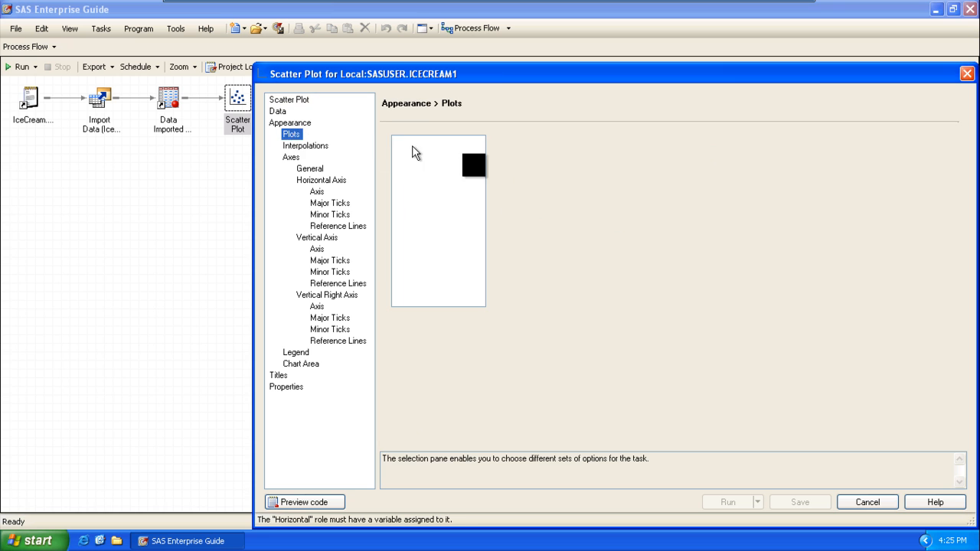
Assign price as the horizontal variable and consumption as the vertical variable of the scatter plot
{"action": "left_click", "coordinate": [277, 111]}
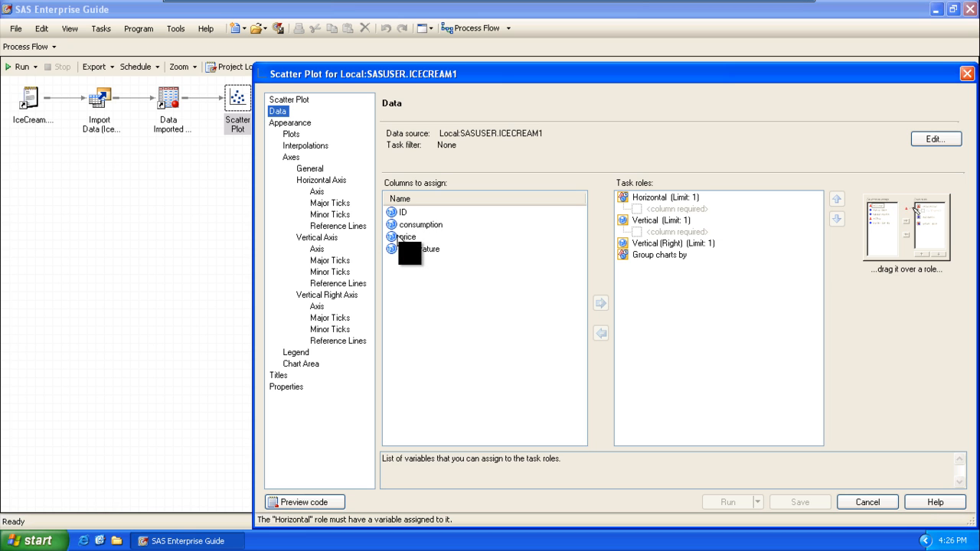
{"action": "left_click", "coordinate": [401, 238]}
{"action": "left_click_drag", "start_coordinate": [399, 240], "coordinate": [664, 201]}
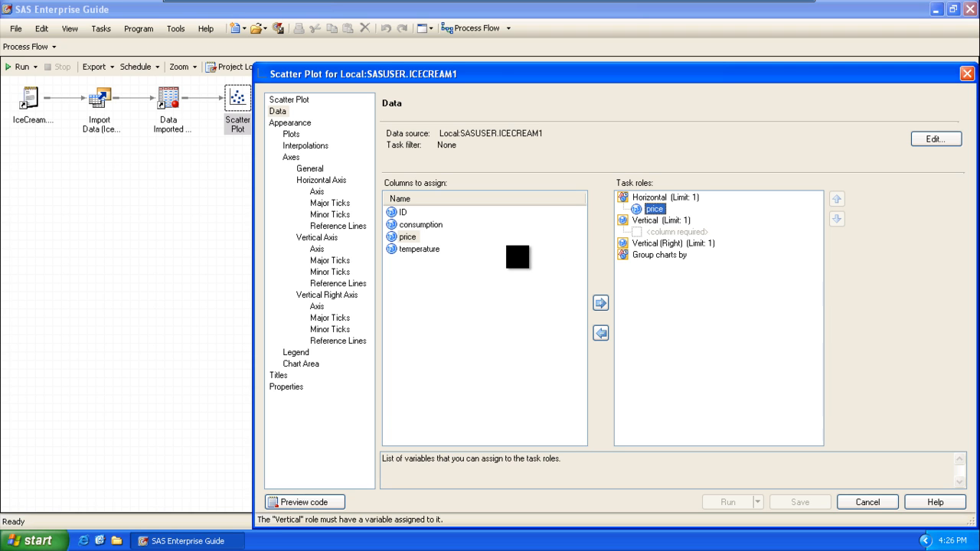
{"action": "left_click", "coordinate": [425, 225]}
{"action": "left_click_drag", "start_coordinate": [433, 235], "coordinate": [656, 230]}
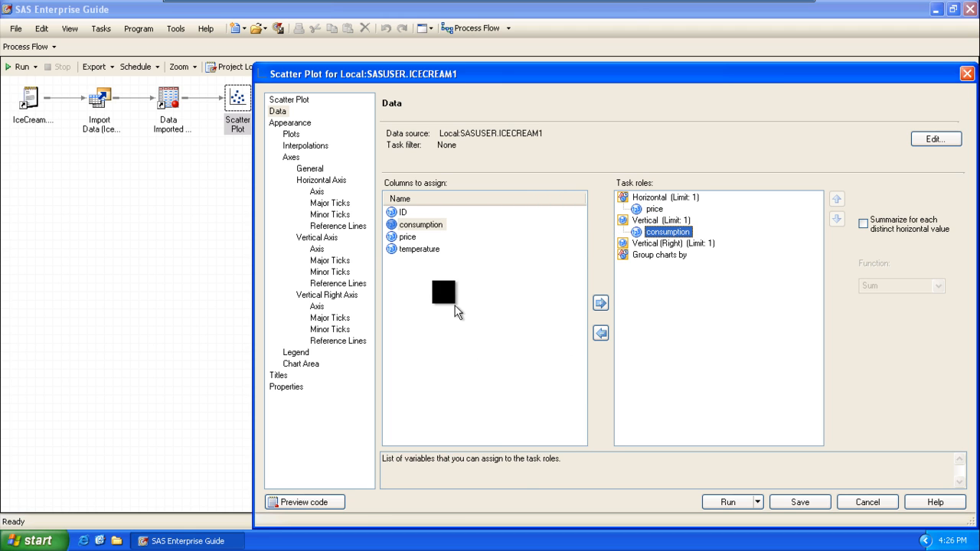
Set the data point marker symbol for consumption to Dot, run the scatter plot and close its report
{"action": "left_click", "coordinate": [295, 136]}
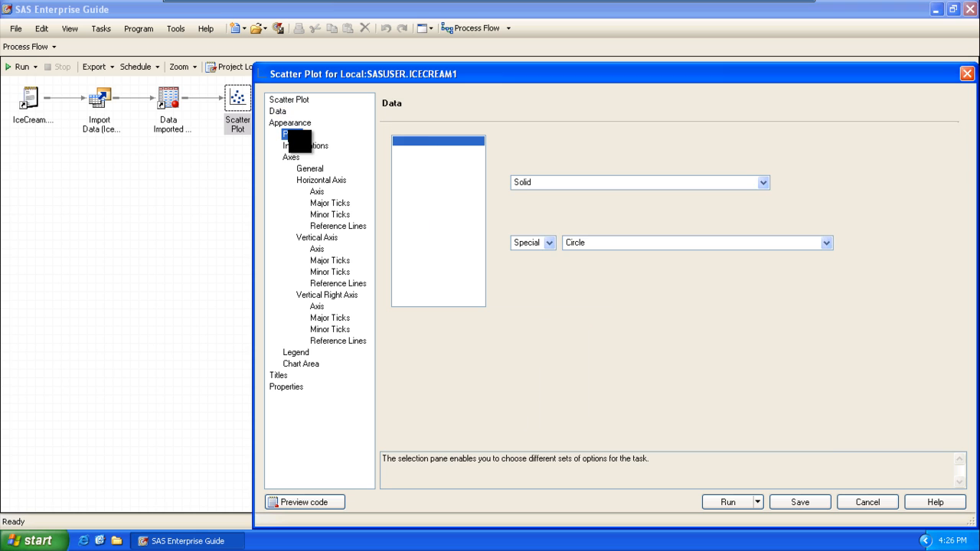
{"action": "left_click", "coordinate": [595, 244]}
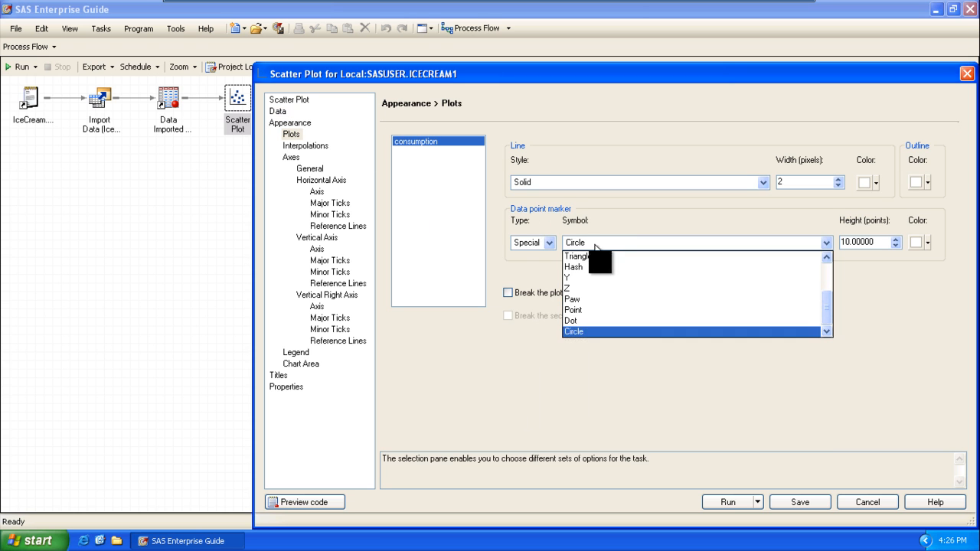
{"action": "left_click", "coordinate": [574, 307]}
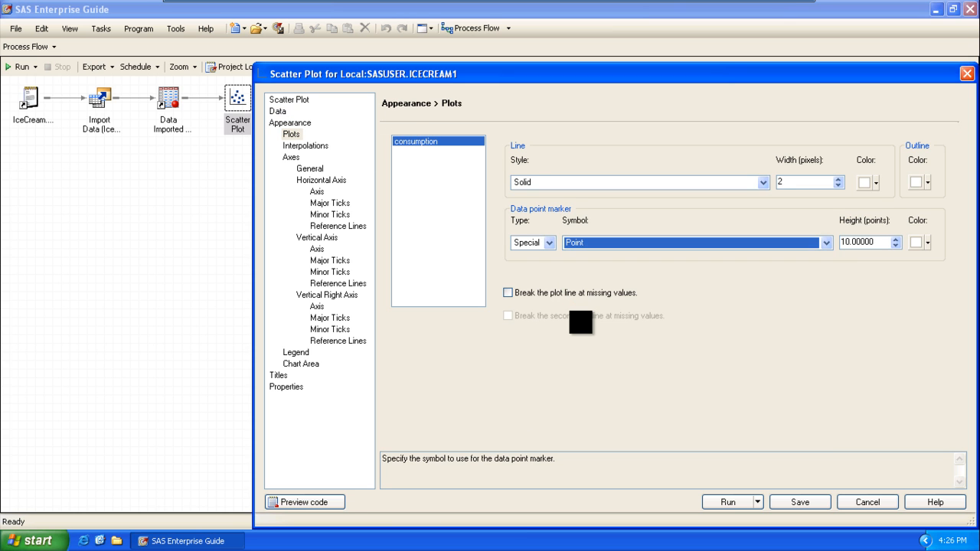
{"action": "left_click", "coordinate": [612, 242]}
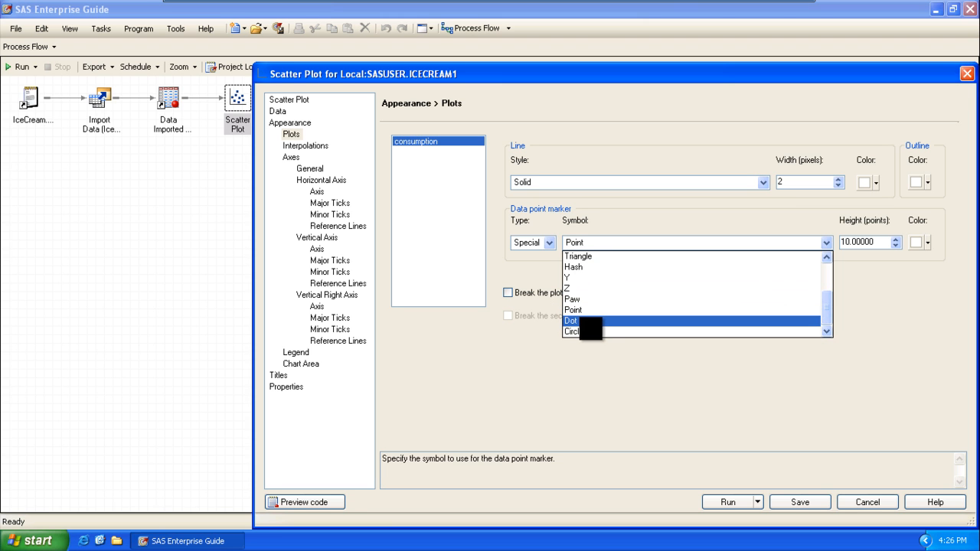
{"action": "left_click", "coordinate": [582, 321]}
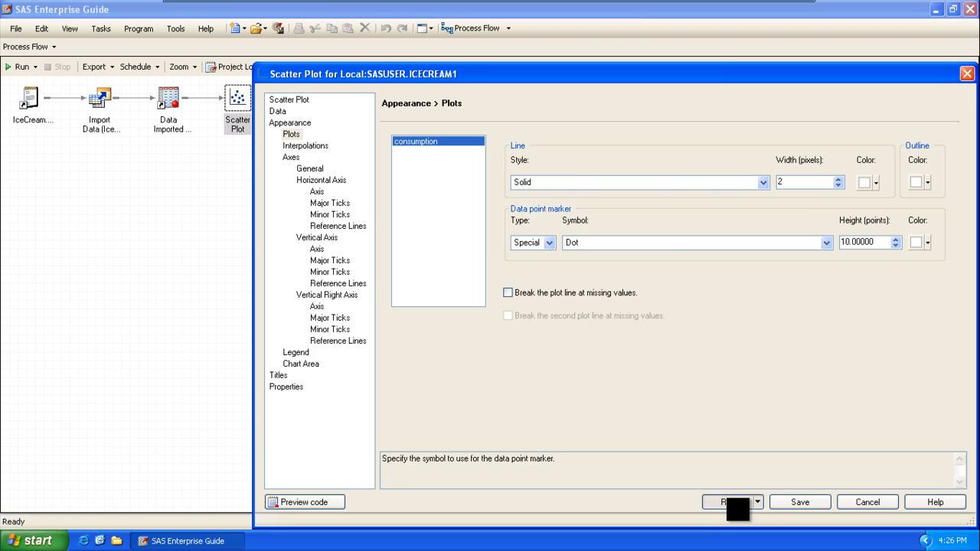
{"action": "left_click", "coordinate": [720, 503]}
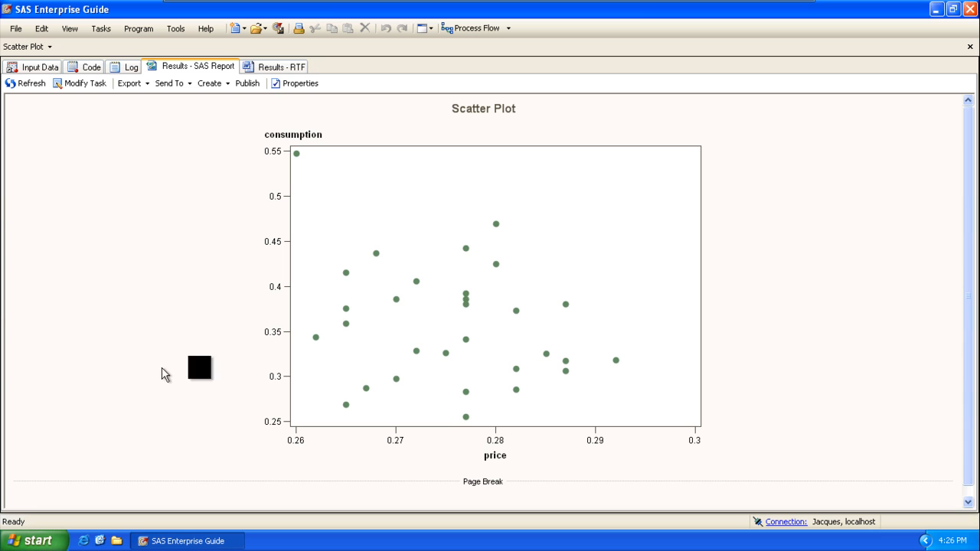
{"action": "left_click", "coordinate": [970, 46]}
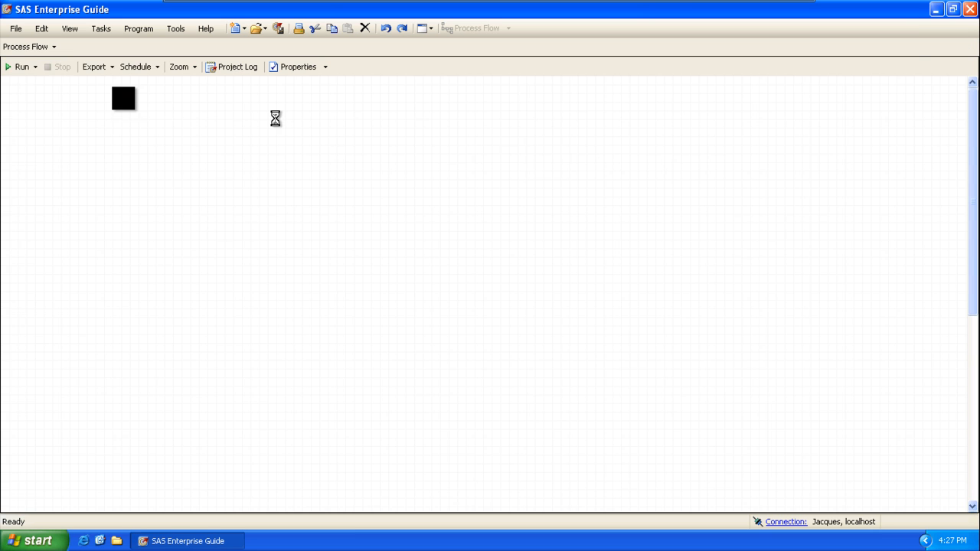
Import IceCream.csv again into the empty process flow with the default import settings and close the resulting table
{"action": "left_click", "coordinate": [15, 29]}
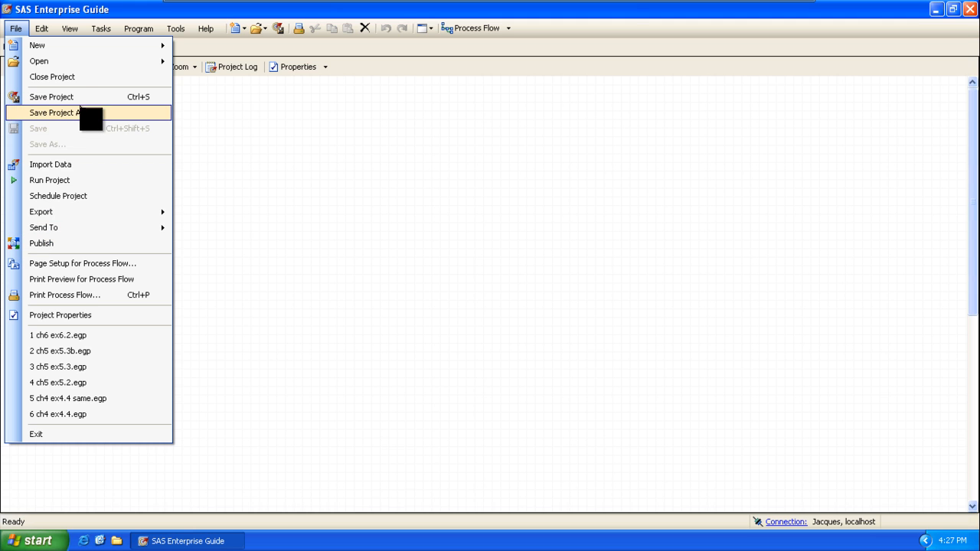
{"action": "left_click", "coordinate": [76, 165]}
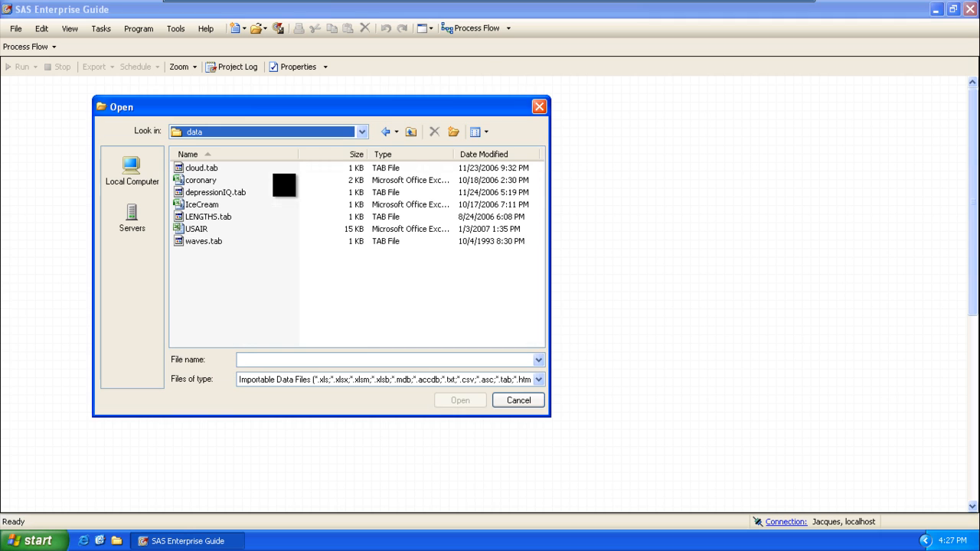
{"action": "left_click", "coordinate": [204, 204]}
{"action": "double_click", "coordinate": [203, 203]}
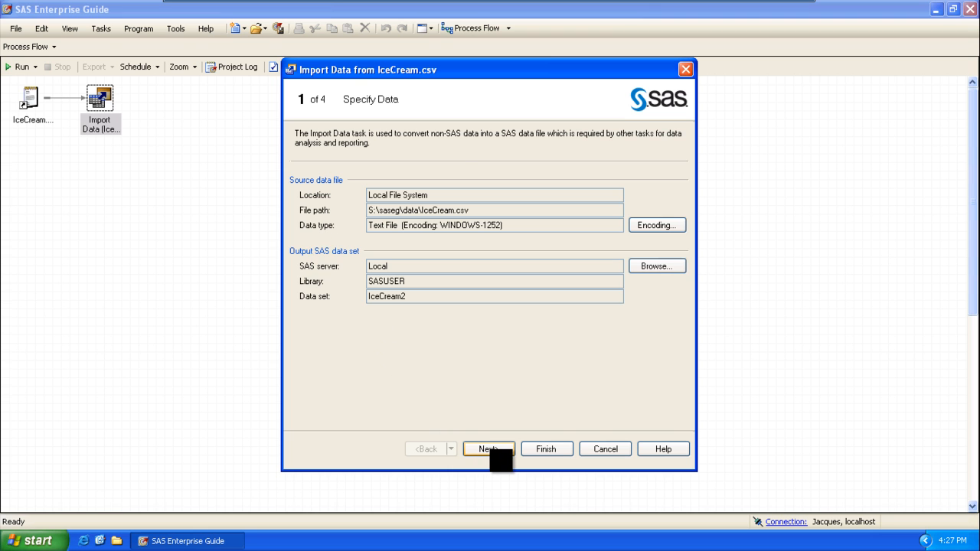
{"action": "left_click", "coordinate": [488, 449]}
{"action": "left_click", "coordinate": [488, 449]}
{"action": "left_click", "coordinate": [488, 449]}
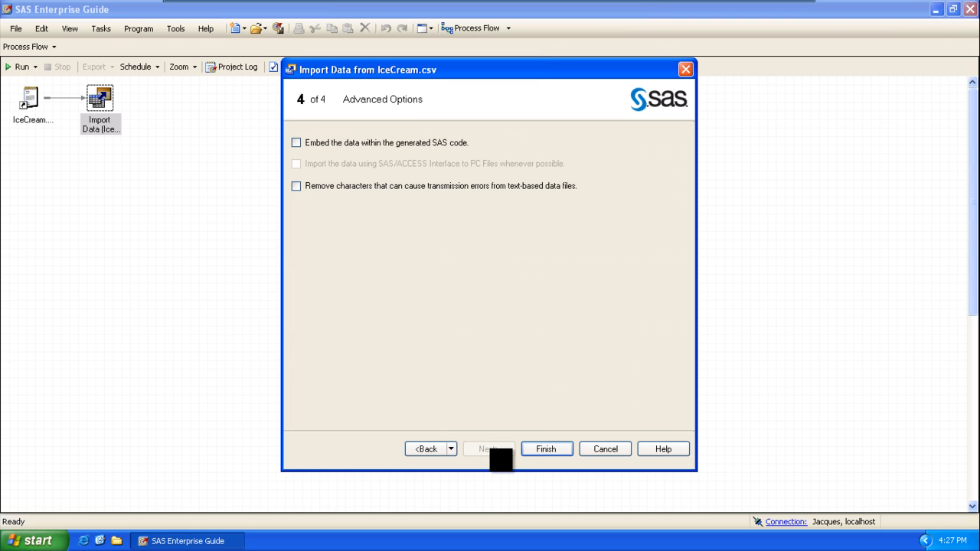
{"action": "left_click", "coordinate": [550, 449]}
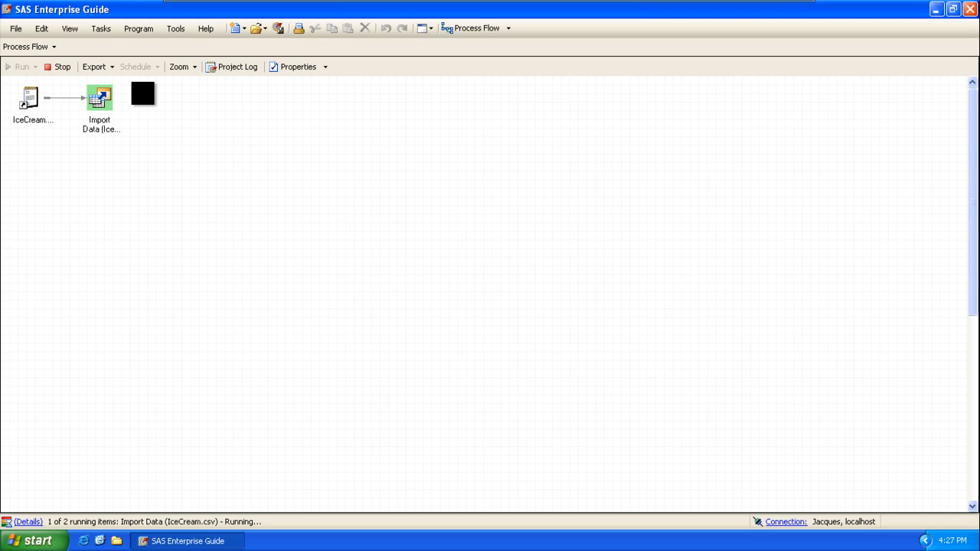
{"action": "left_click", "coordinate": [145, 33]}
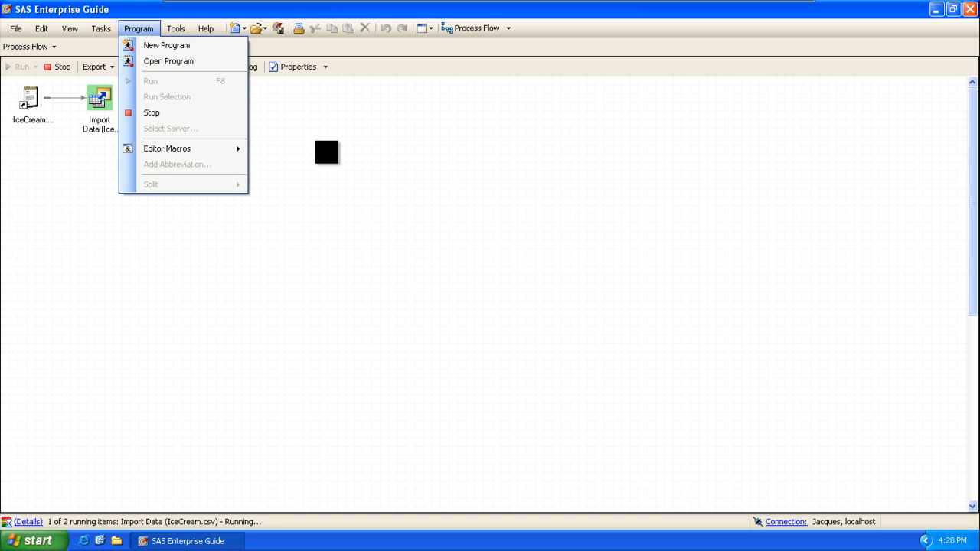
{"action": "left_click", "coordinate": [325, 152]}
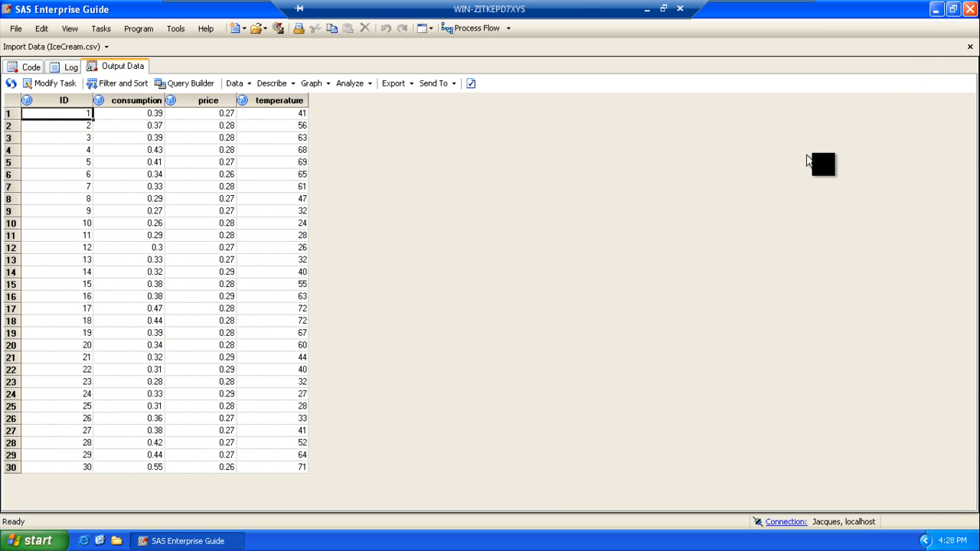
{"action": "left_click", "coordinate": [969, 47]}
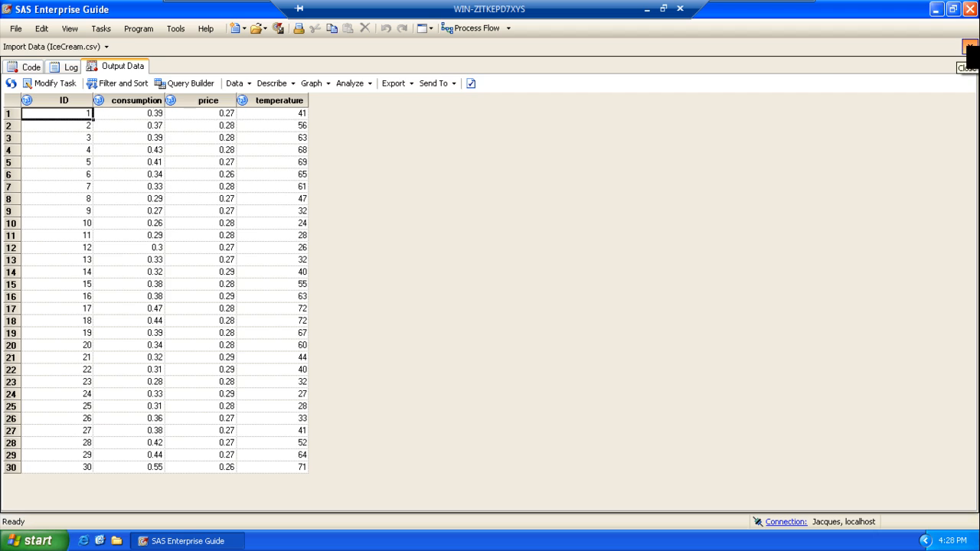
{"action": "left_click", "coordinate": [141, 30]}
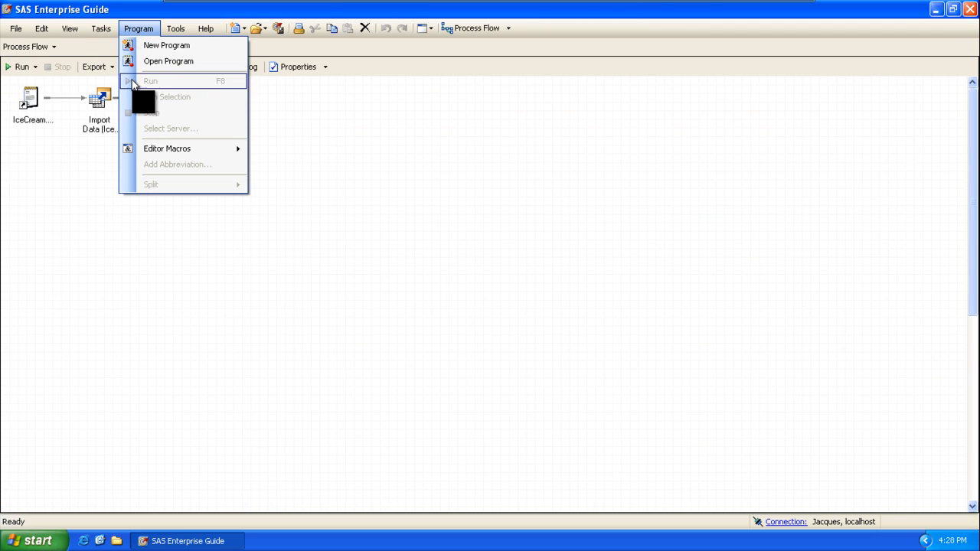
{"action": "mouse_move", "coordinate": [101, 33]}
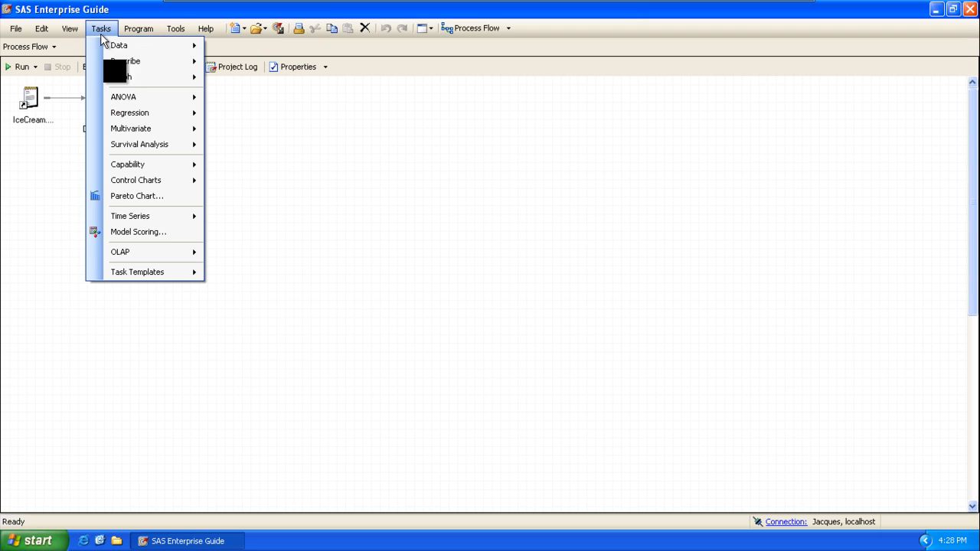
{"action": "mouse_move", "coordinate": [119, 79]}
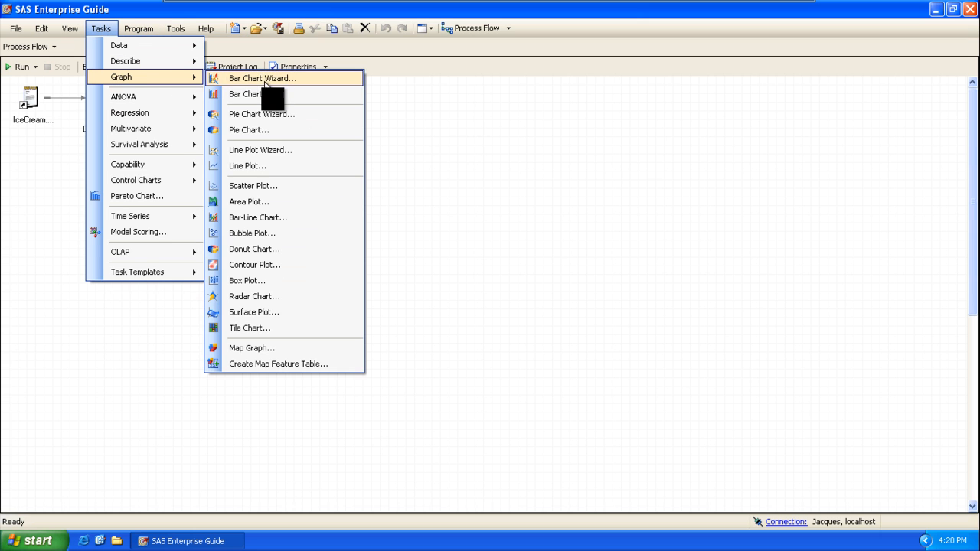
{"action": "left_click", "coordinate": [256, 202]}
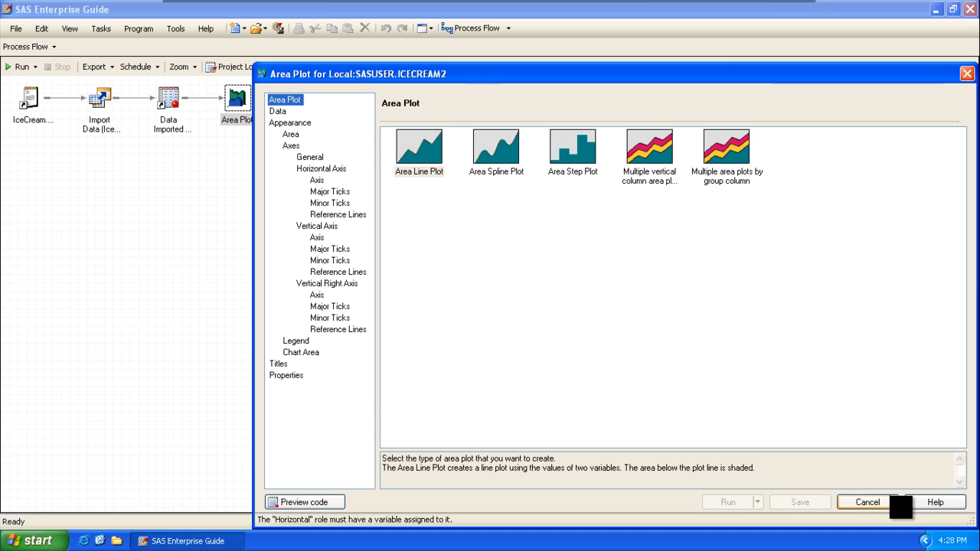
{"action": "left_click", "coordinate": [867, 502]}
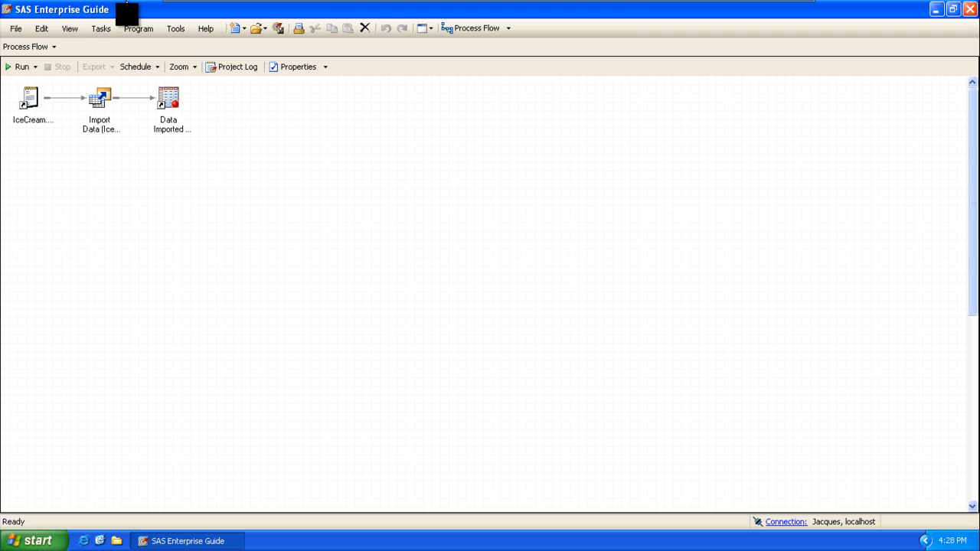
Start a 2D scatter plot task on the newly imported IceCream data
{"action": "left_click", "coordinate": [107, 31]}
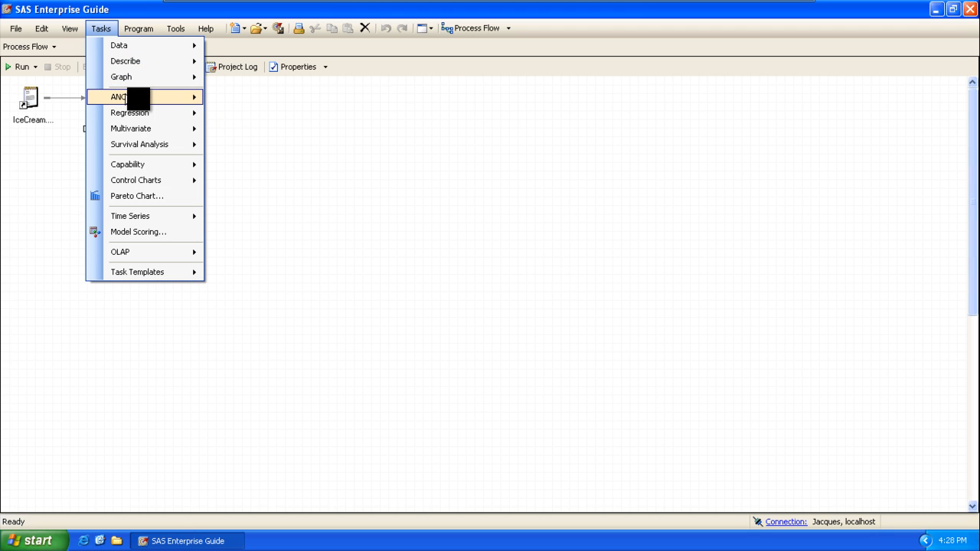
{"action": "mouse_move", "coordinate": [128, 80]}
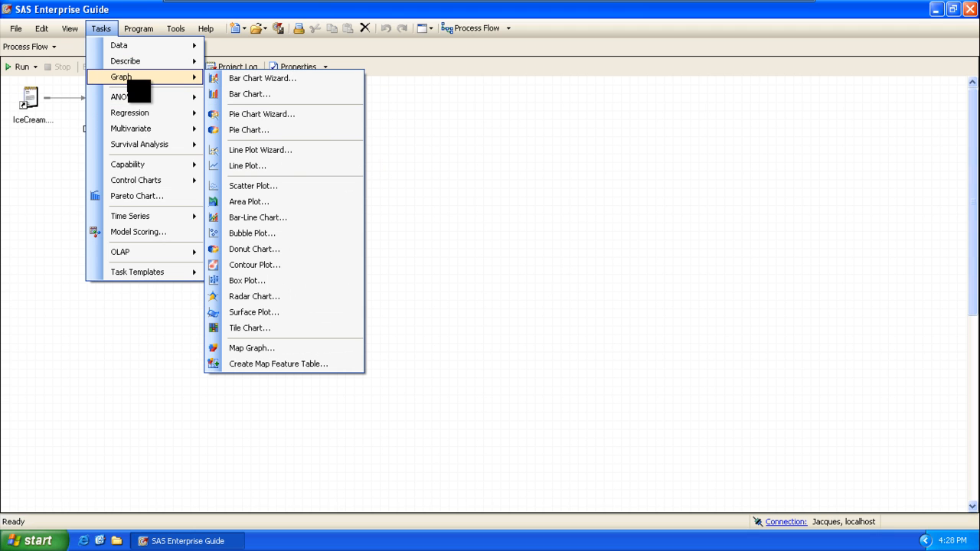
{"action": "left_click", "coordinate": [259, 186]}
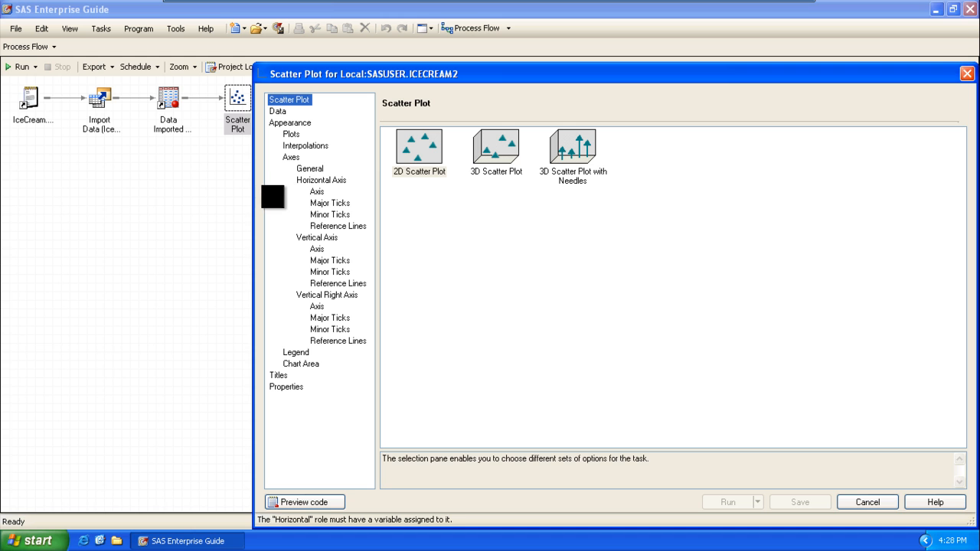
{"action": "left_click", "coordinate": [412, 162]}
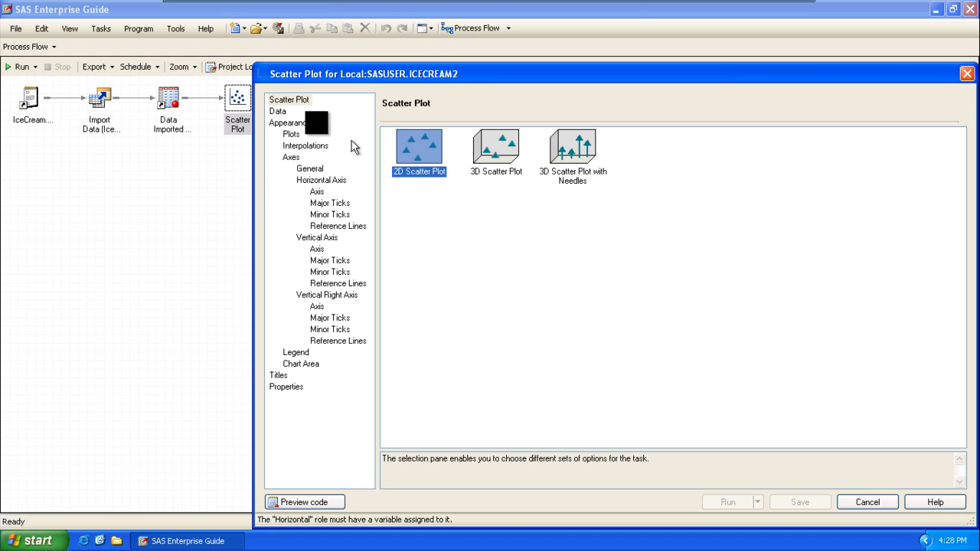
Assign temperature as the horizontal variable and consumption as the vertical variable of the scatter plot
{"action": "left_click", "coordinate": [277, 112]}
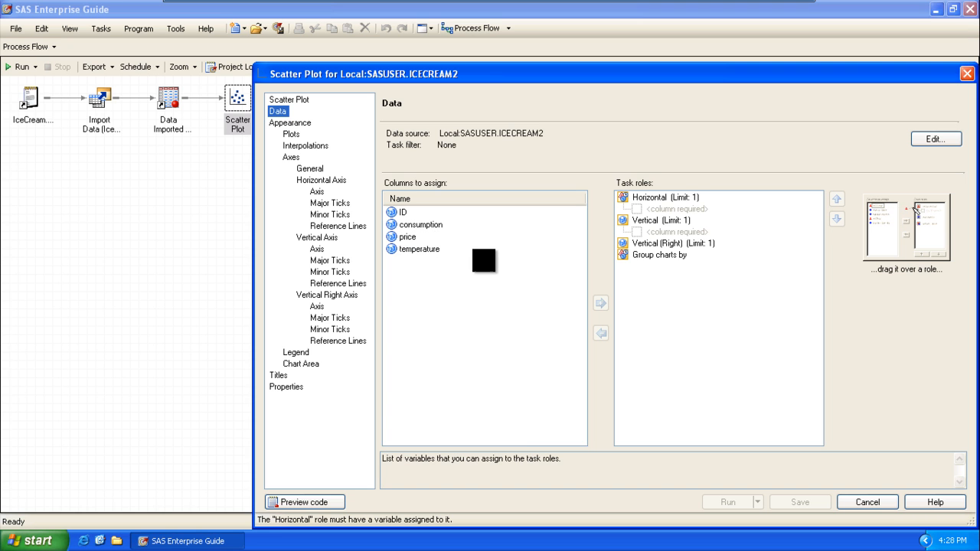
{"action": "left_click", "coordinate": [420, 249]}
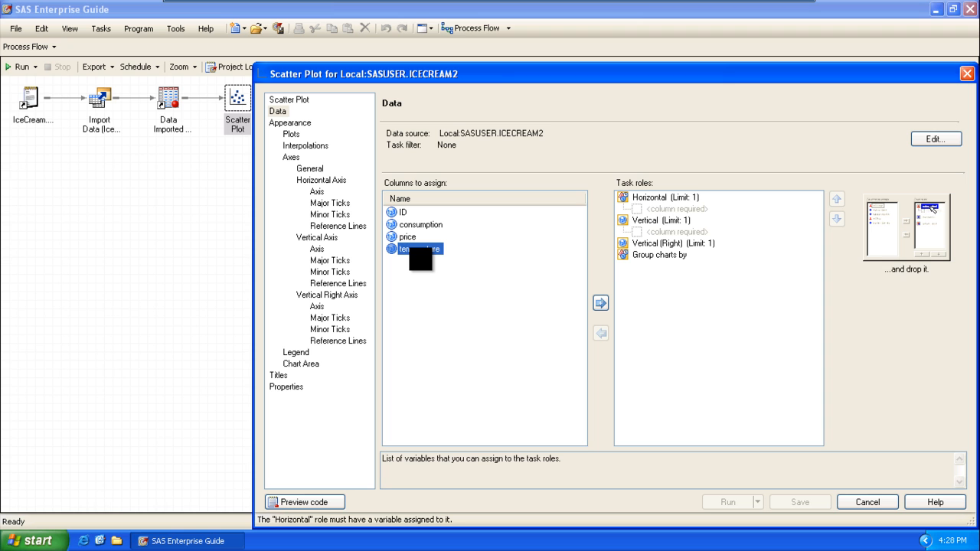
{"action": "left_click_drag", "start_coordinate": [420, 249], "coordinate": [554, 233]}
{"action": "left_click_drag", "start_coordinate": [609, 216], "coordinate": [653, 213]}
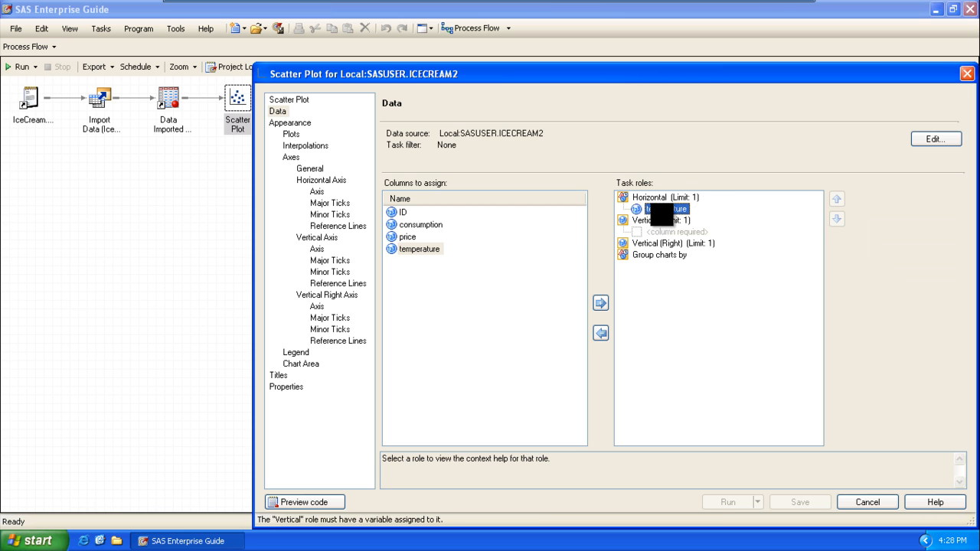
{"action": "left_click", "coordinate": [415, 225]}
{"action": "left_click_drag", "start_coordinate": [417, 230], "coordinate": [644, 232]}
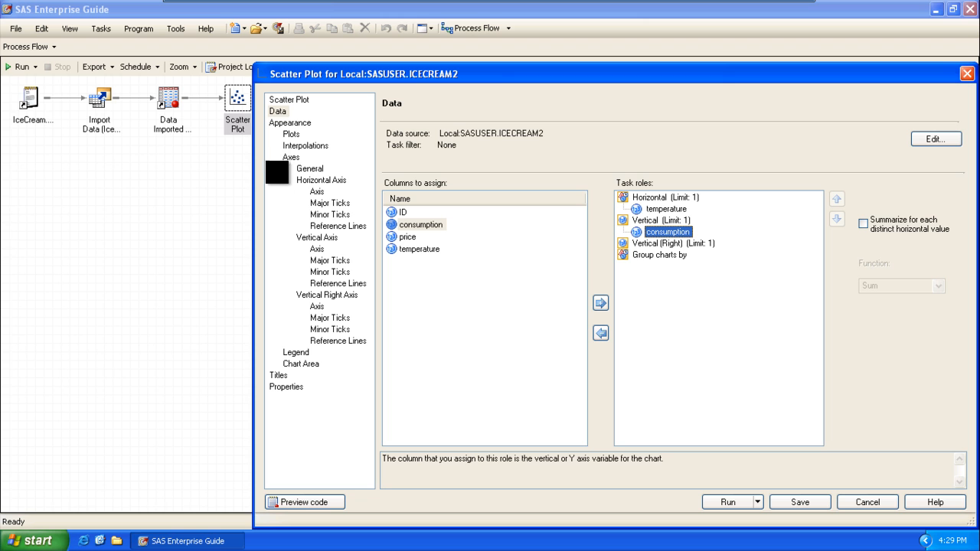
Set the data point marker symbol for consumption to Dot, run the scatter plot and close its report
{"action": "left_click", "coordinate": [295, 135]}
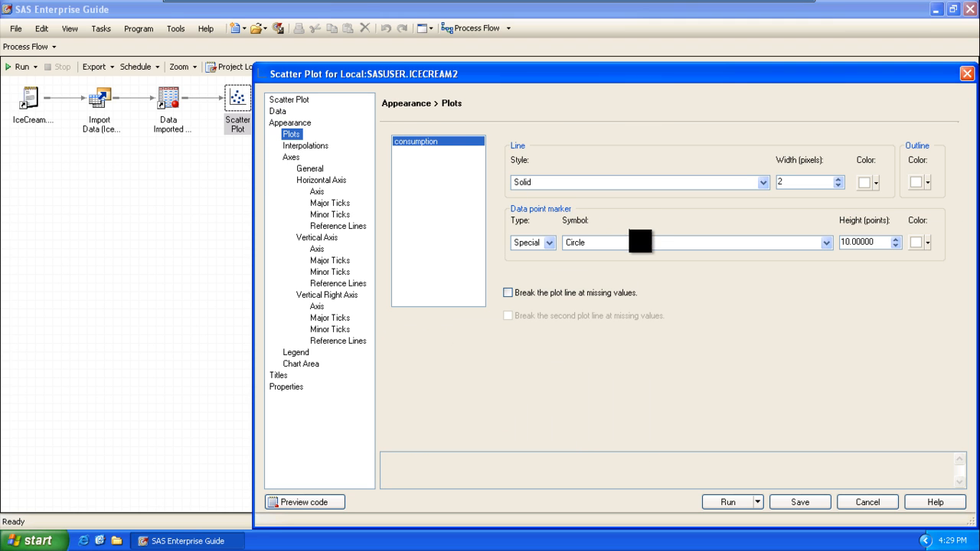
{"action": "left_click", "coordinate": [632, 242]}
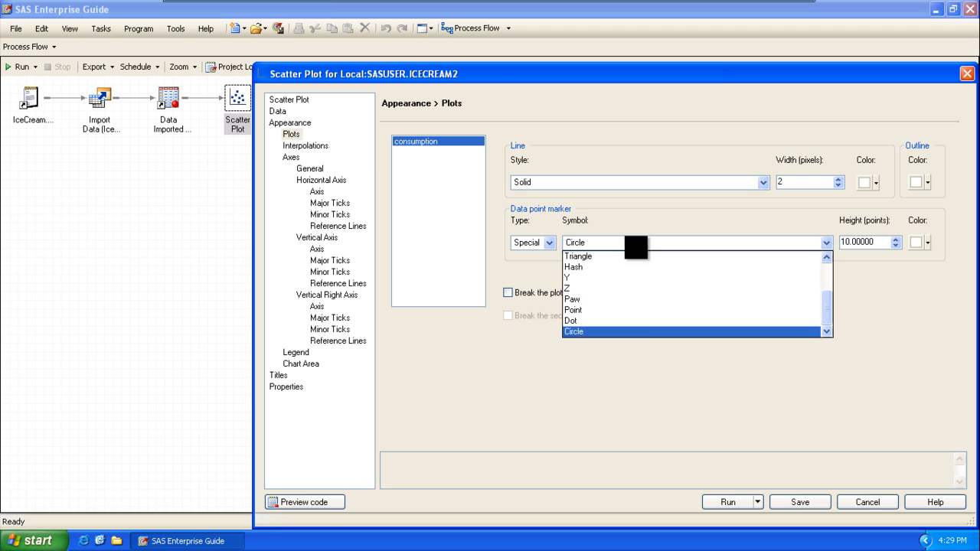
{"action": "left_click", "coordinate": [612, 318]}
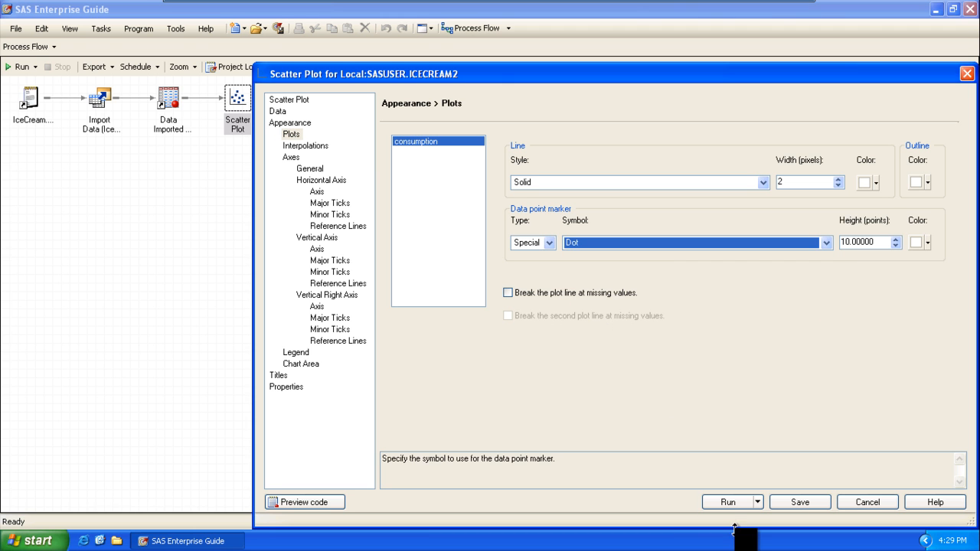
{"action": "left_click", "coordinate": [732, 503]}
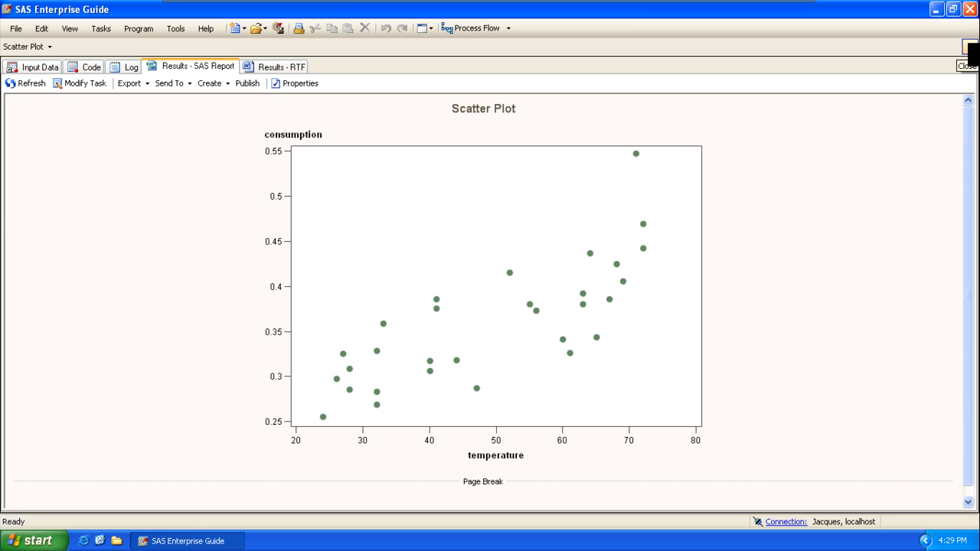
{"action": "left_click", "coordinate": [969, 47]}
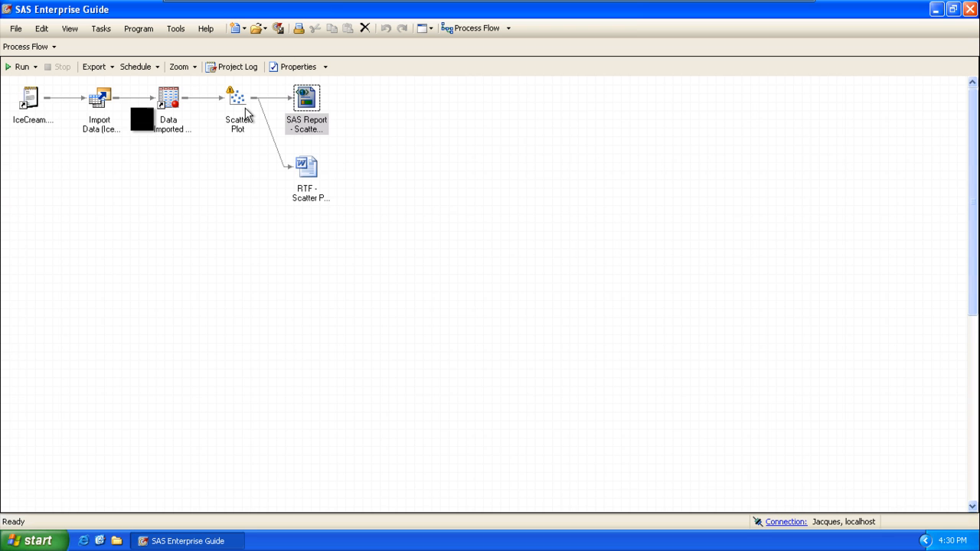
Start a linear regression on the imported IceCream data with consumption as the dependent variable
{"action": "left_click", "coordinate": [162, 95]}
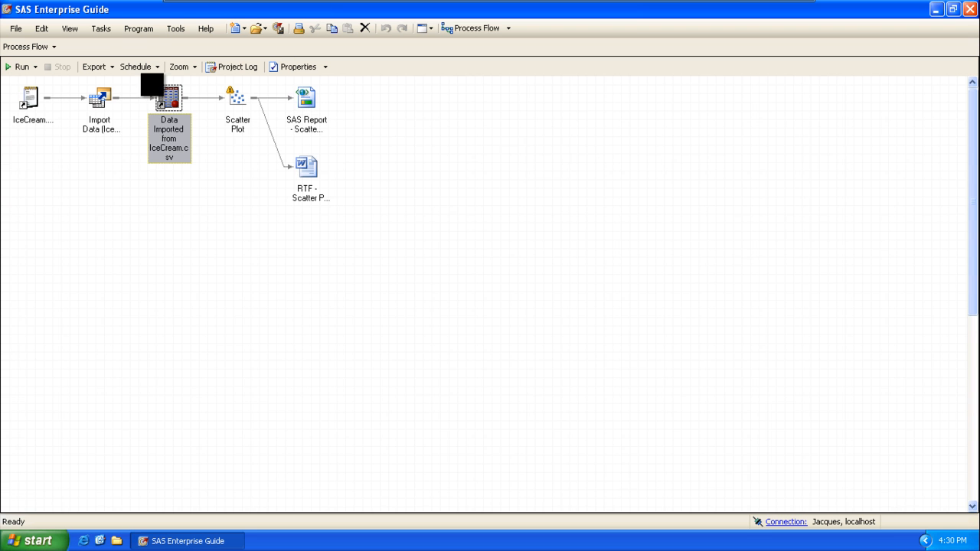
{"action": "left_click", "coordinate": [115, 29]}
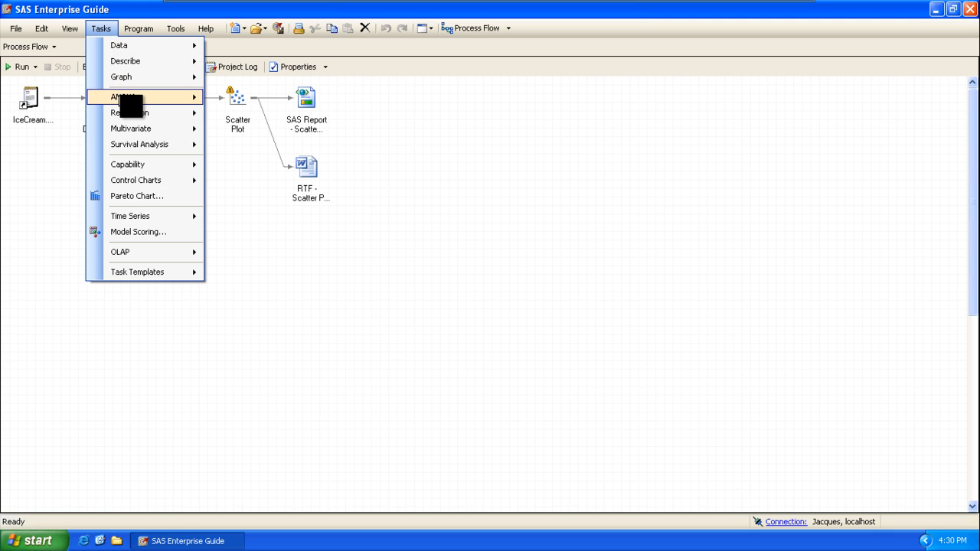
{"action": "mouse_move", "coordinate": [131, 98]}
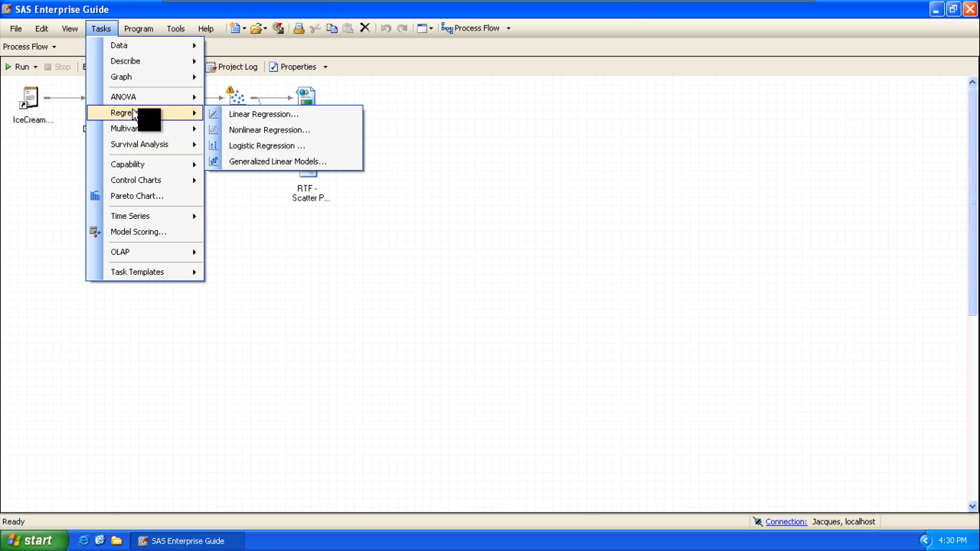
{"action": "left_click", "coordinate": [270, 114]}
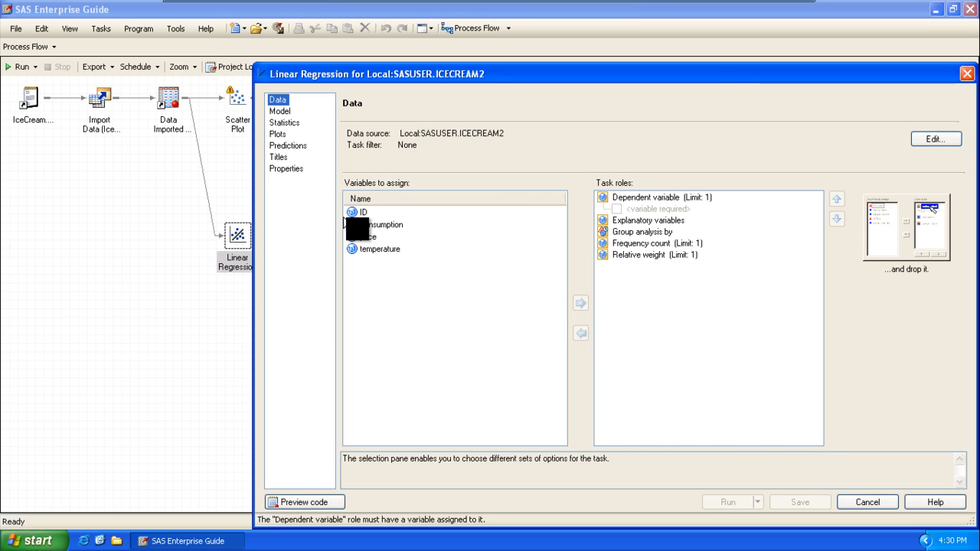
{"action": "left_click", "coordinate": [372, 225]}
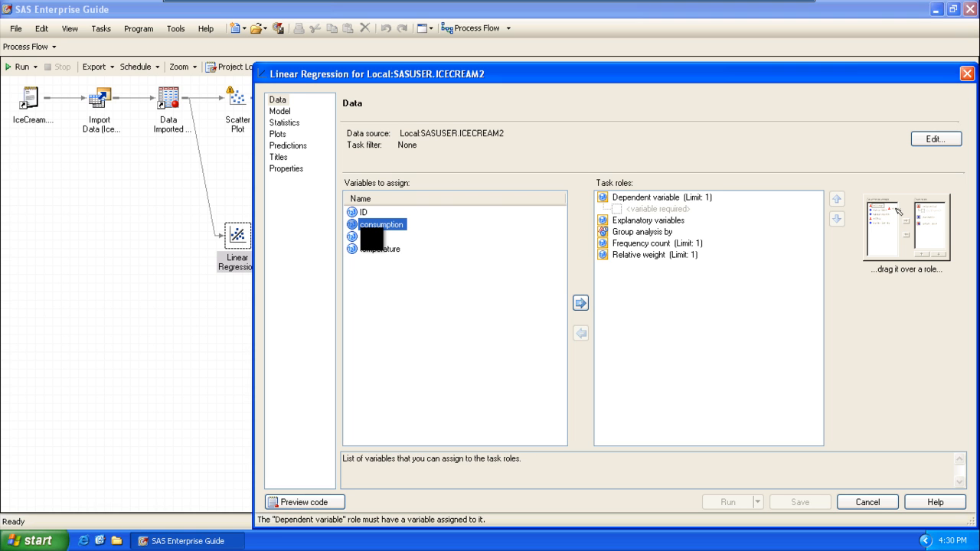
{"action": "left_click_drag", "start_coordinate": [366, 231], "coordinate": [629, 205]}
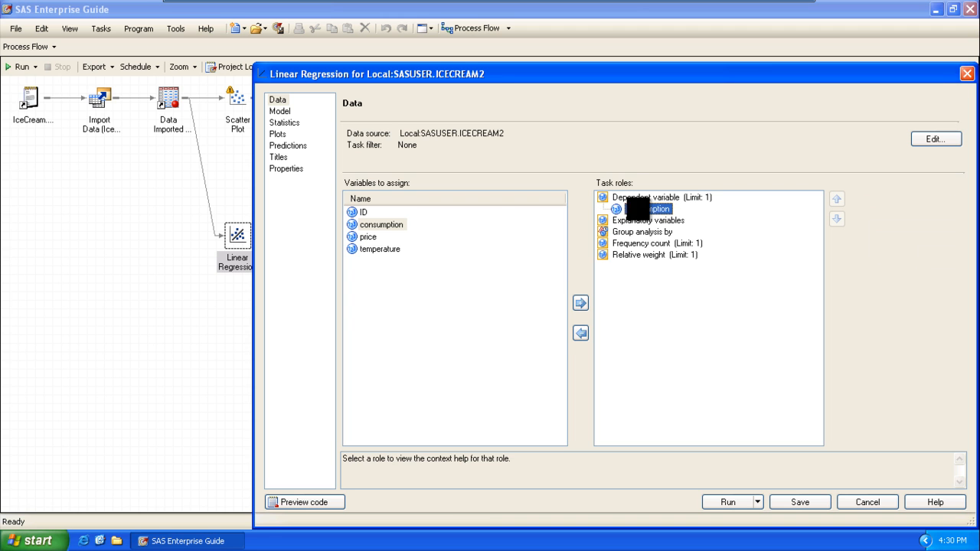
Assign price and temperature as the explanatory variables of the linear regression
{"action": "left_click", "coordinate": [620, 221]}
{"action": "left_click_drag", "start_coordinate": [368, 238], "coordinate": [637, 227]}
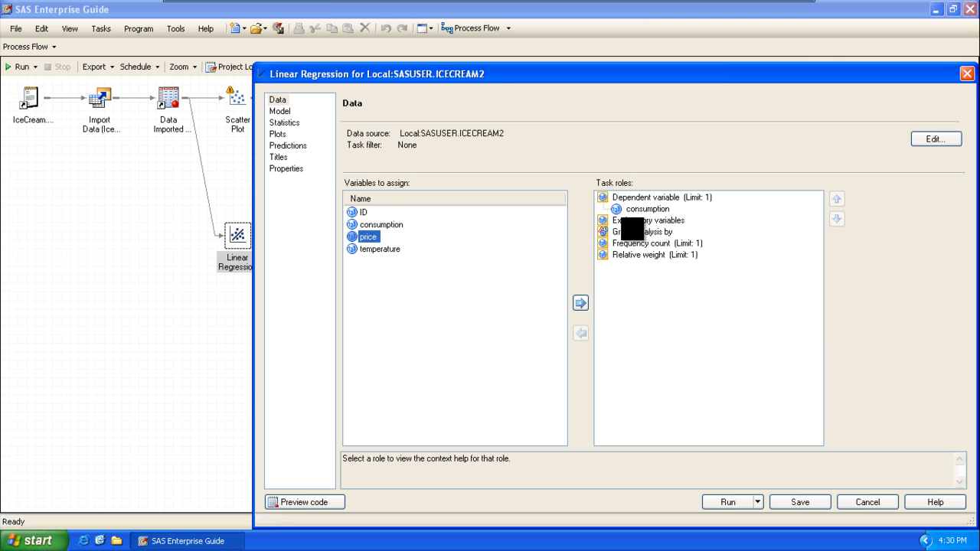
{"action": "left_click", "coordinate": [372, 239]}
{"action": "left_click_drag", "start_coordinate": [368, 239], "coordinate": [623, 224]}
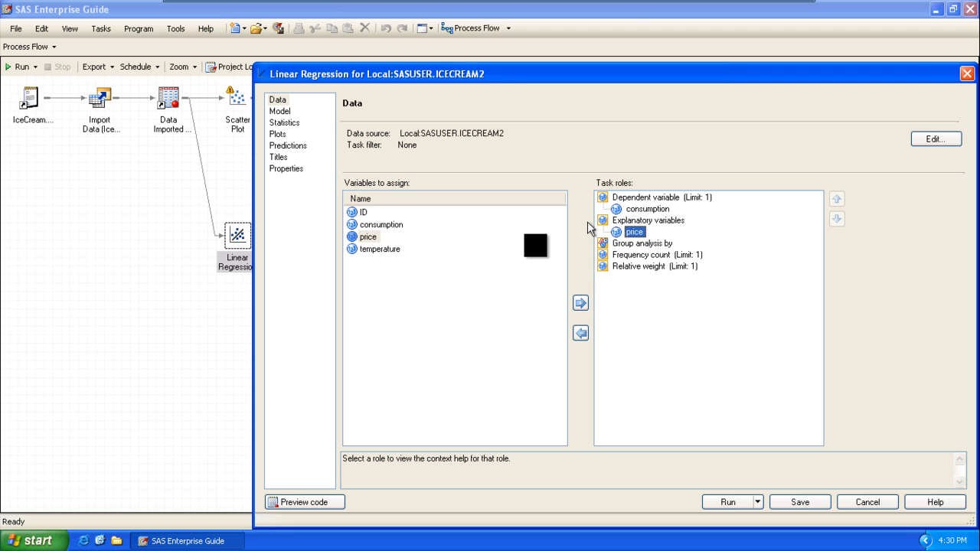
{"action": "left_click", "coordinate": [374, 248]}
{"action": "left_click_drag", "start_coordinate": [375, 243], "coordinate": [632, 227]}
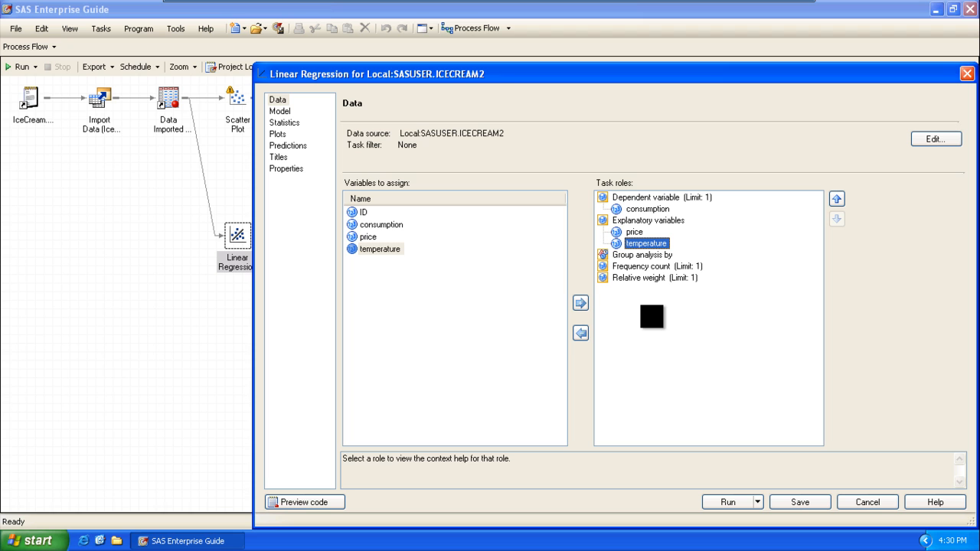
Switch the regression plots to a custom list, include every available plot and run the linear regression
{"action": "left_click", "coordinate": [281, 112]}
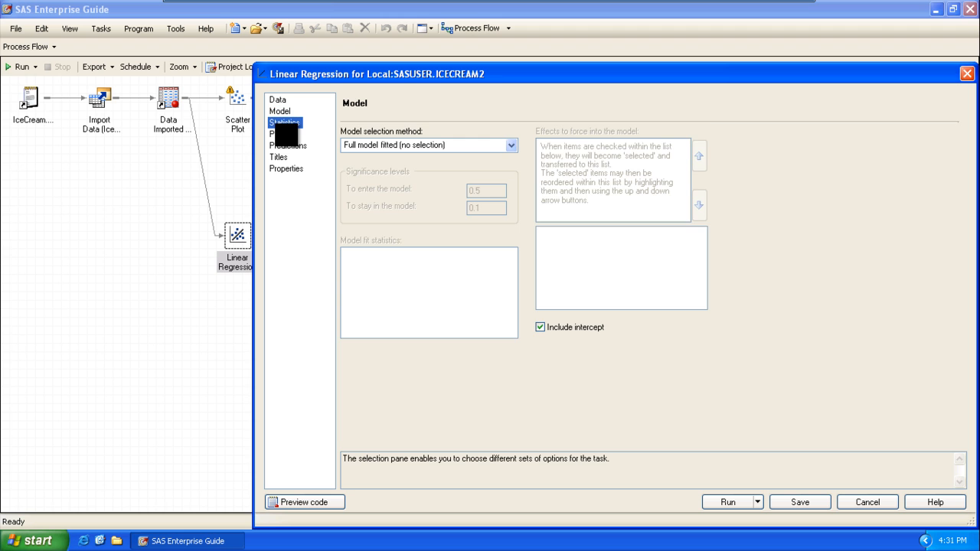
{"action": "left_click", "coordinate": [283, 122]}
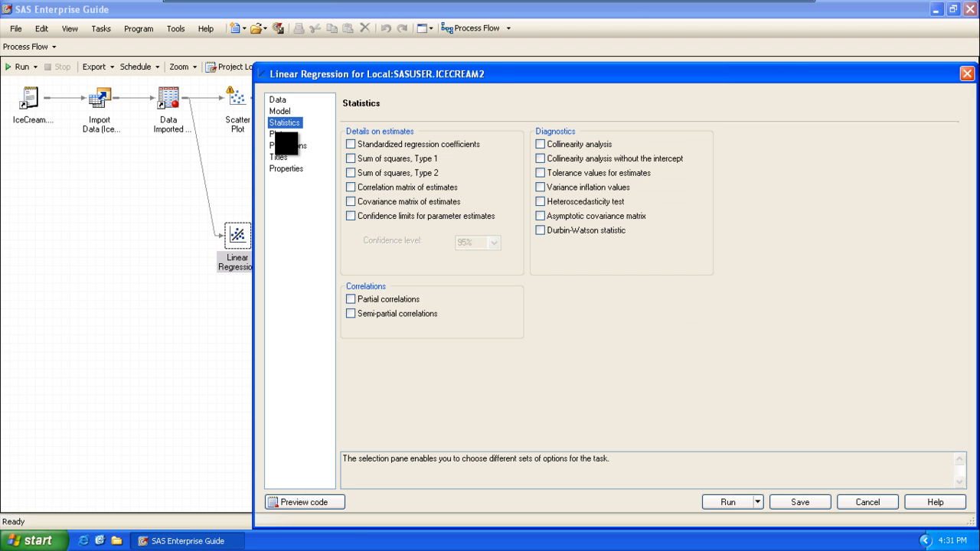
{"action": "left_click", "coordinate": [280, 134]}
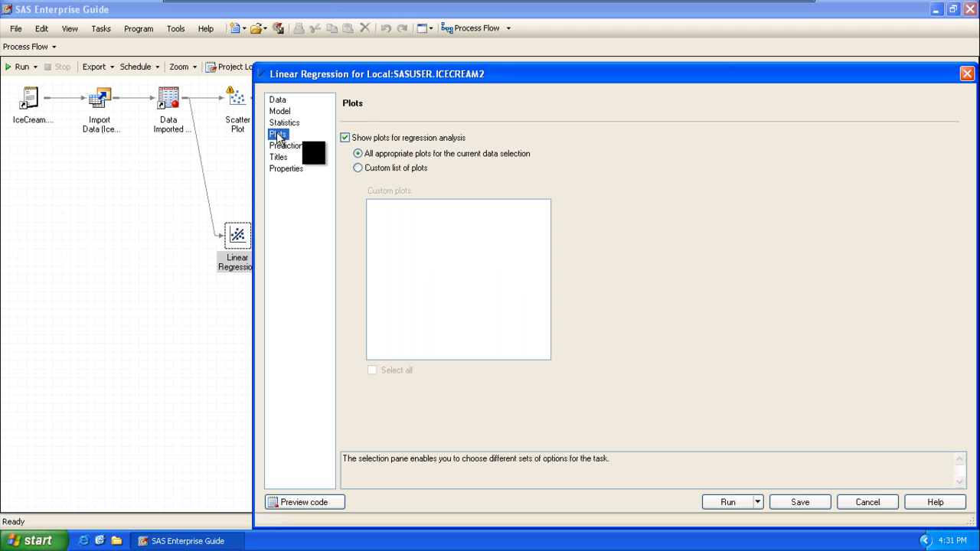
{"action": "left_click", "coordinate": [383, 168]}
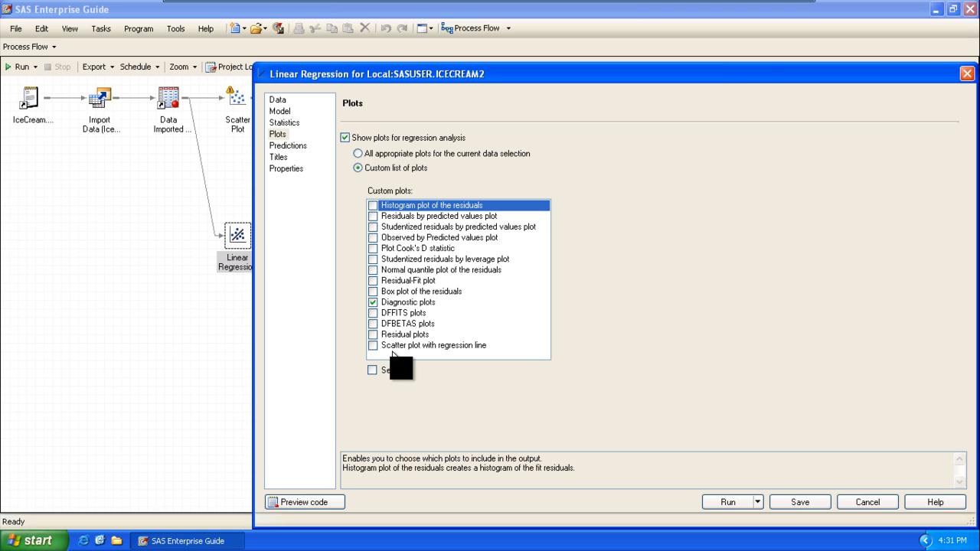
{"action": "left_click", "coordinate": [372, 369]}
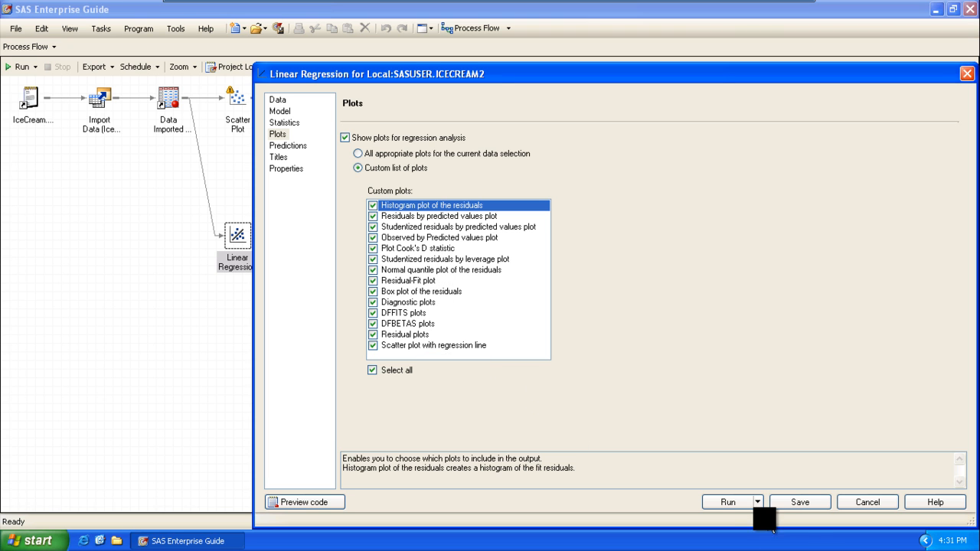
{"action": "left_click", "coordinate": [750, 502]}
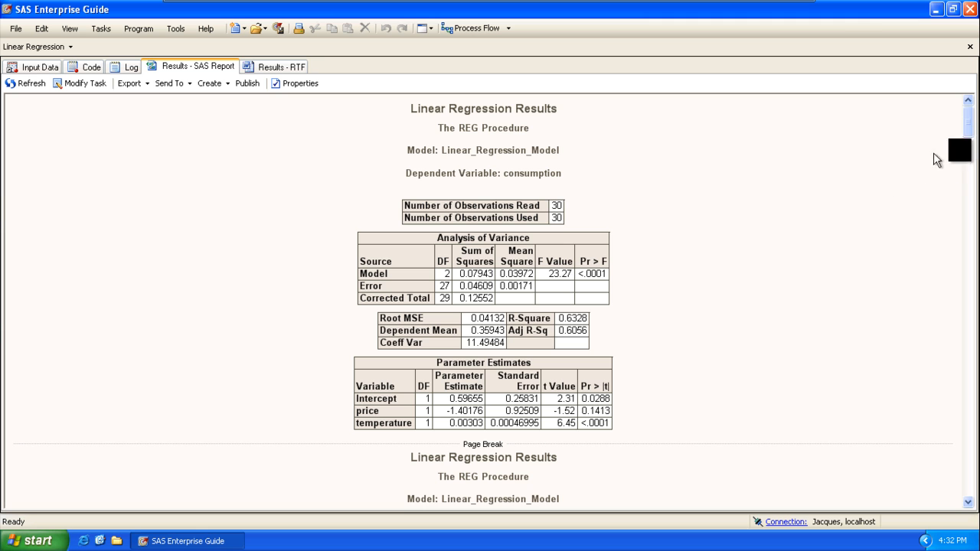
Examine the regression estimates, the residual distribution, and the residual, RStudent and observed-by-predicted plots for consumption
{"action": "left_click_drag", "start_coordinate": [968, 122], "coordinate": [972, 128]}
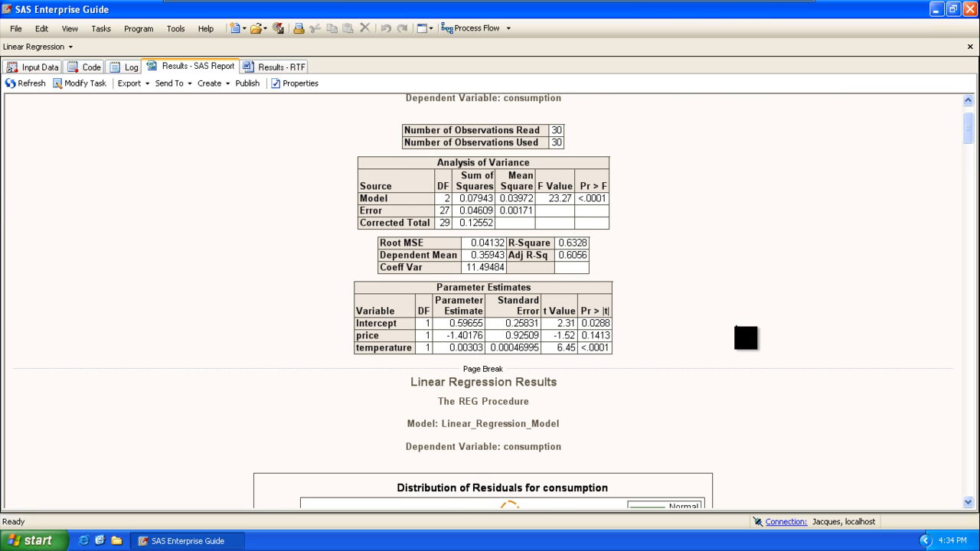
{"action": "scroll", "coordinate": [745, 339], "scroll_direction": "down", "scroll_amount": 2}
{"action": "scroll", "coordinate": [745, 338], "scroll_direction": "down", "scroll_amount": 4}
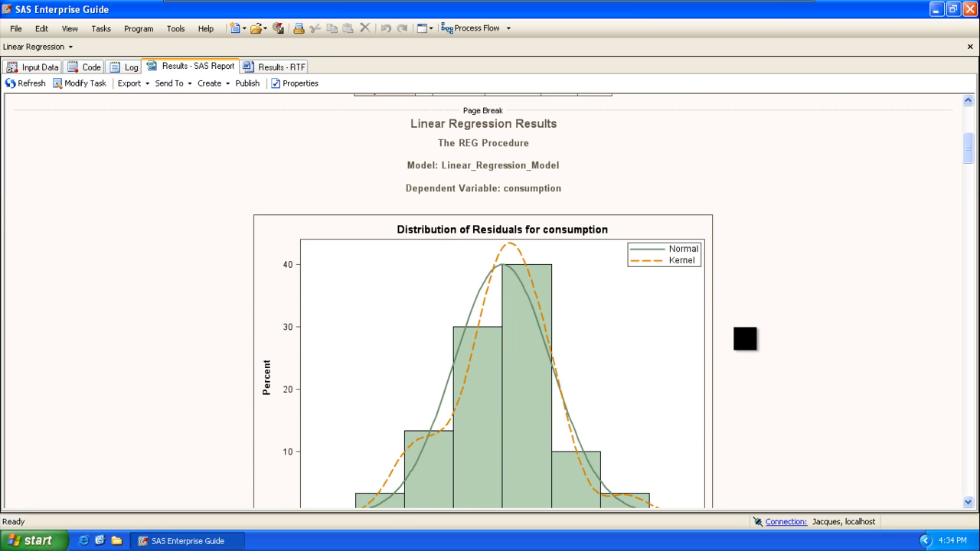
{"action": "scroll", "coordinate": [744, 338], "scroll_direction": "down", "scroll_amount": 2}
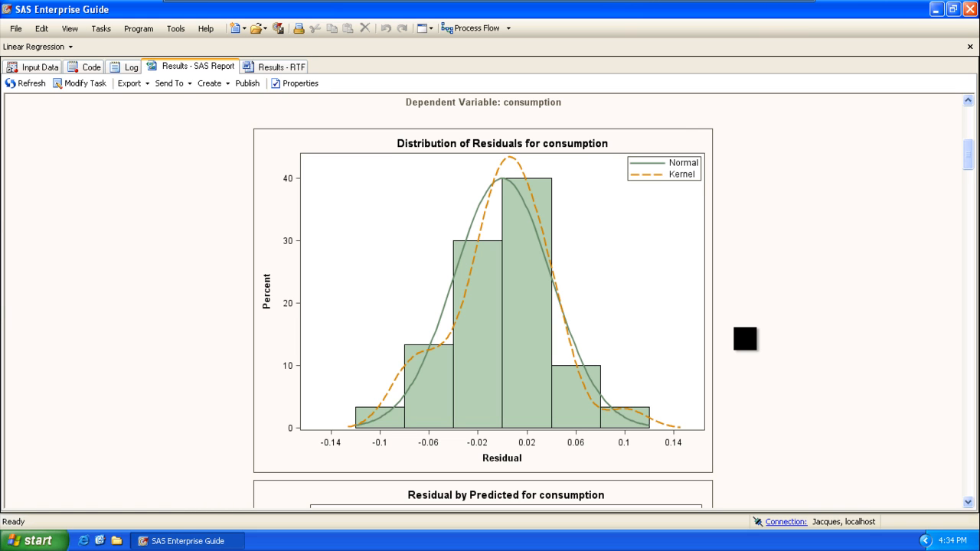
{"action": "scroll", "coordinate": [745, 338], "scroll_direction": "down", "scroll_amount": 6}
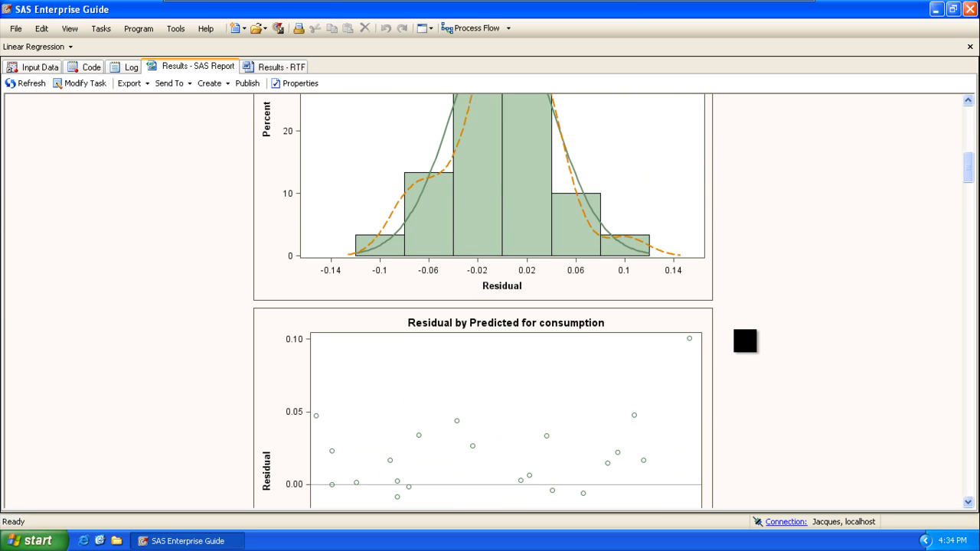
{"action": "scroll", "coordinate": [745, 341], "scroll_direction": "down", "scroll_amount": 2}
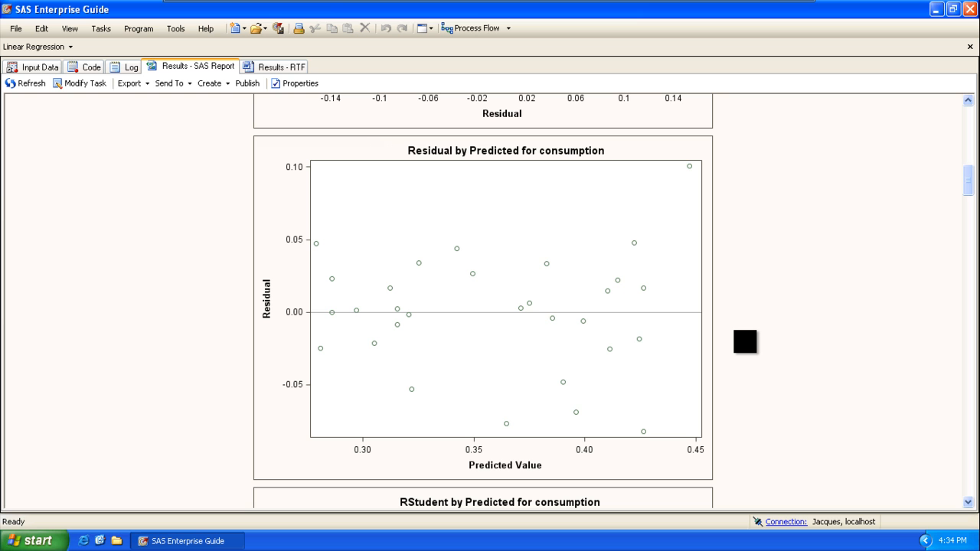
{"action": "scroll", "coordinate": [745, 342], "scroll_direction": "down", "scroll_amount": 8}
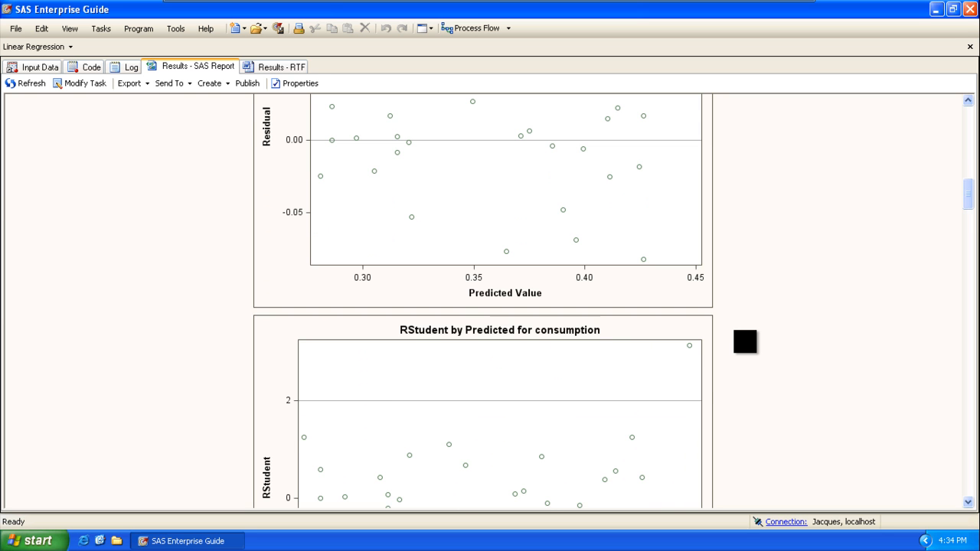
{"action": "scroll", "coordinate": [745, 341], "scroll_direction": "down", "scroll_amount": 2}
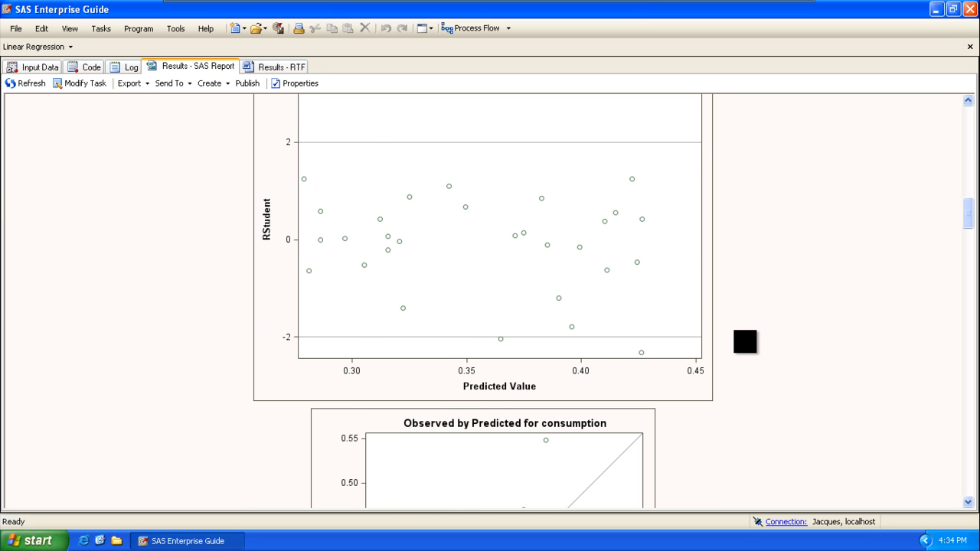
{"action": "scroll", "coordinate": [745, 342], "scroll_direction": "down", "scroll_amount": 2}
{"action": "scroll", "coordinate": [745, 342], "scroll_direction": "down", "scroll_amount": 2}
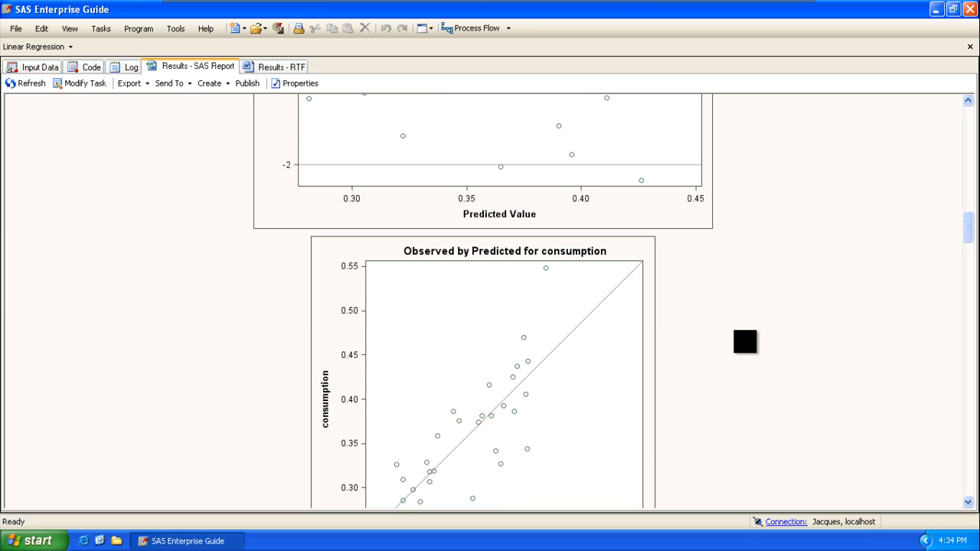
{"action": "scroll", "coordinate": [745, 341], "scroll_direction": "down", "scroll_amount": 2}
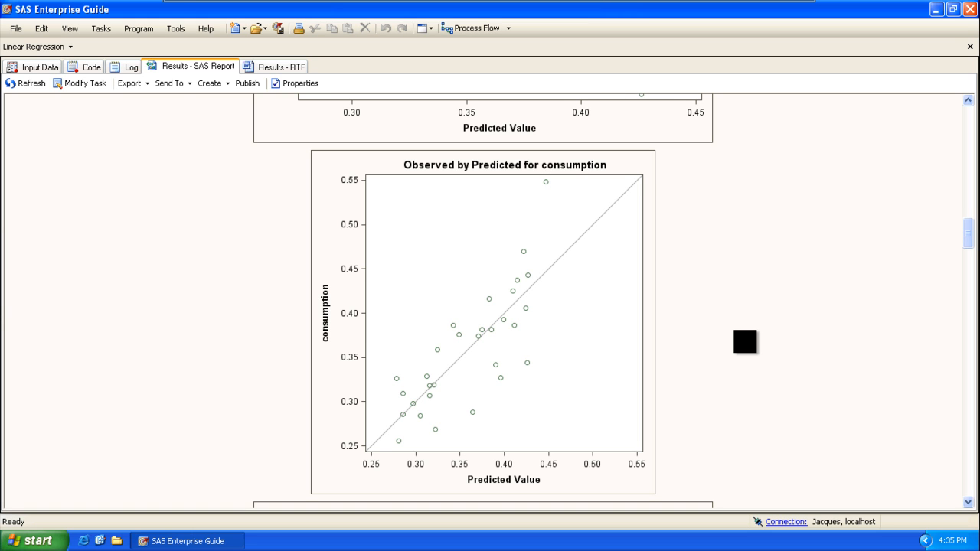
Review the Cook's D, leverage, Q-Q, residual-fit, box plot, fit diagnostics, influence and residual-by-regressor plots for consumption
{"action": "scroll", "coordinate": [745, 341], "scroll_direction": "down", "scroll_amount": 10}
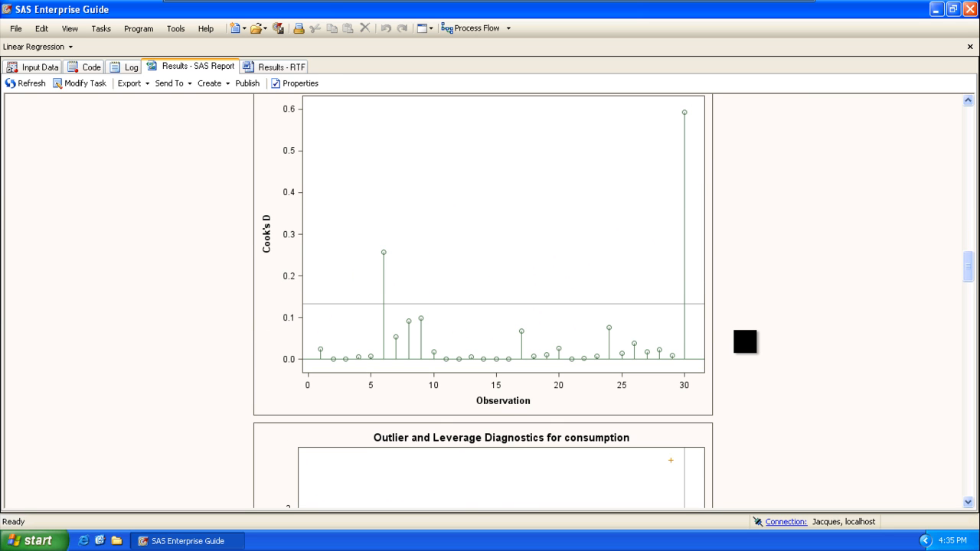
{"action": "scroll", "coordinate": [745, 341], "scroll_direction": "down", "scroll_amount": 6}
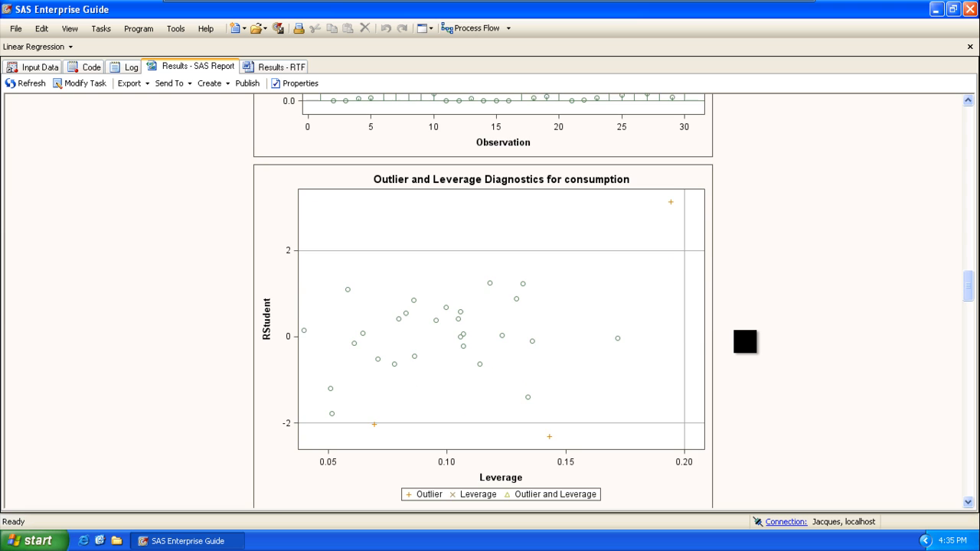
{"action": "scroll", "coordinate": [745, 342], "scroll_direction": "down", "scroll_amount": 8}
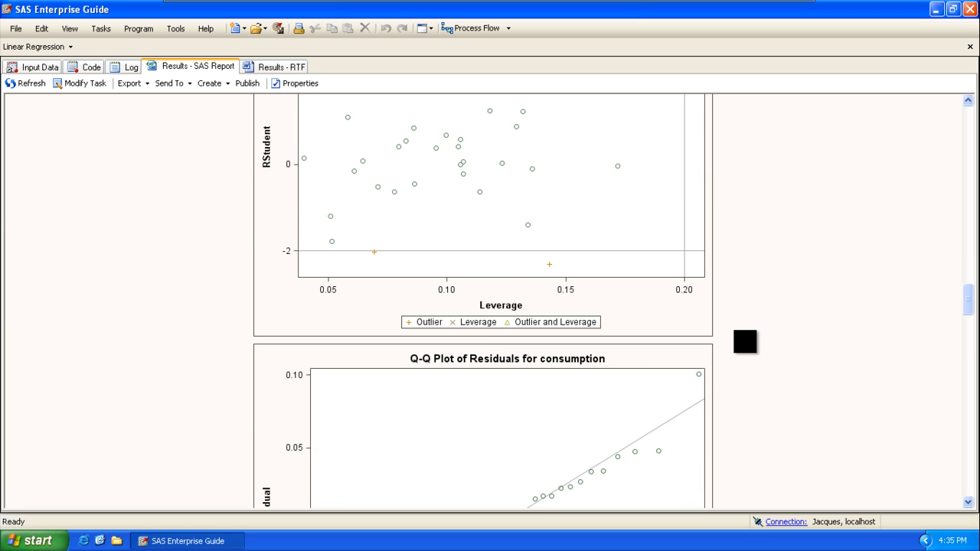
{"action": "scroll", "coordinate": [745, 342], "scroll_direction": "down", "scroll_amount": 8}
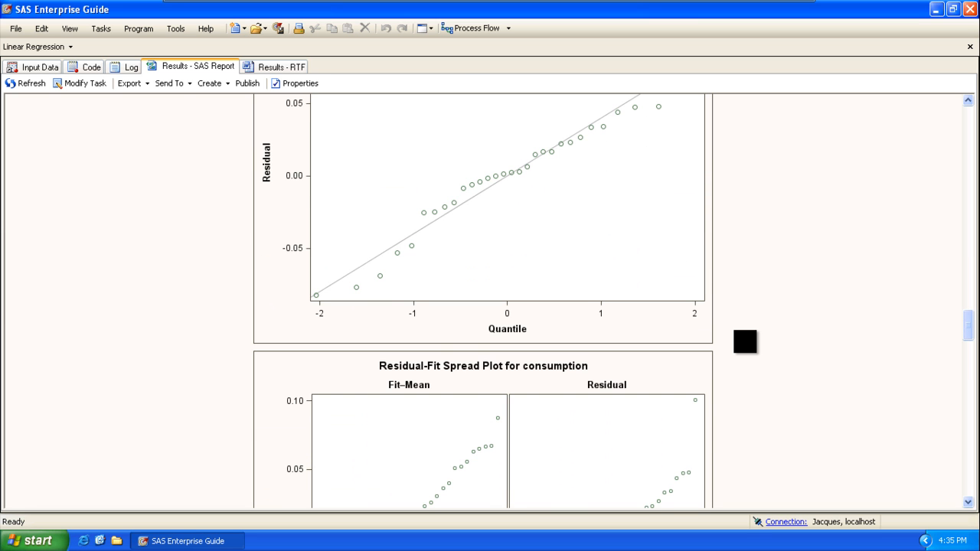
{"action": "scroll", "coordinate": [745, 341], "scroll_direction": "down", "scroll_amount": 10}
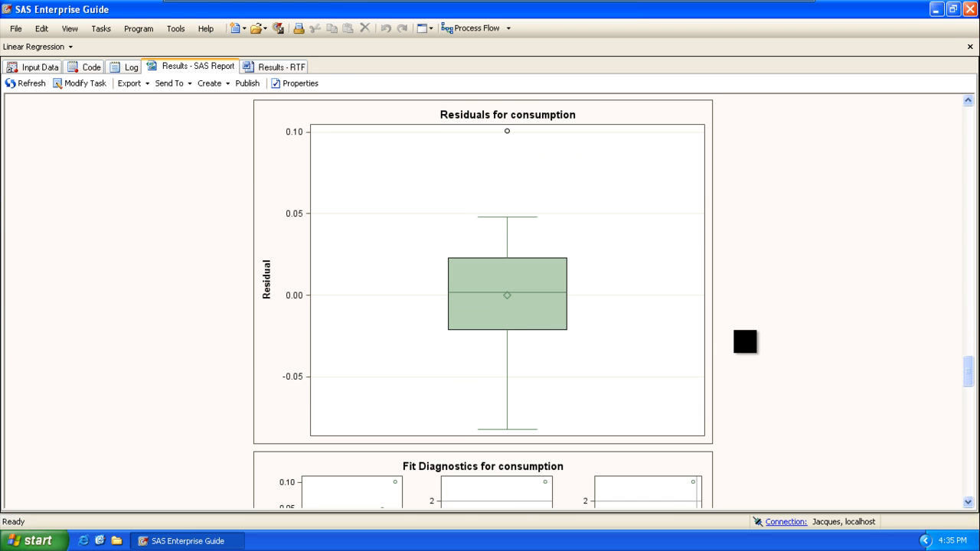
{"action": "scroll", "coordinate": [745, 341], "scroll_direction": "down", "scroll_amount": 8}
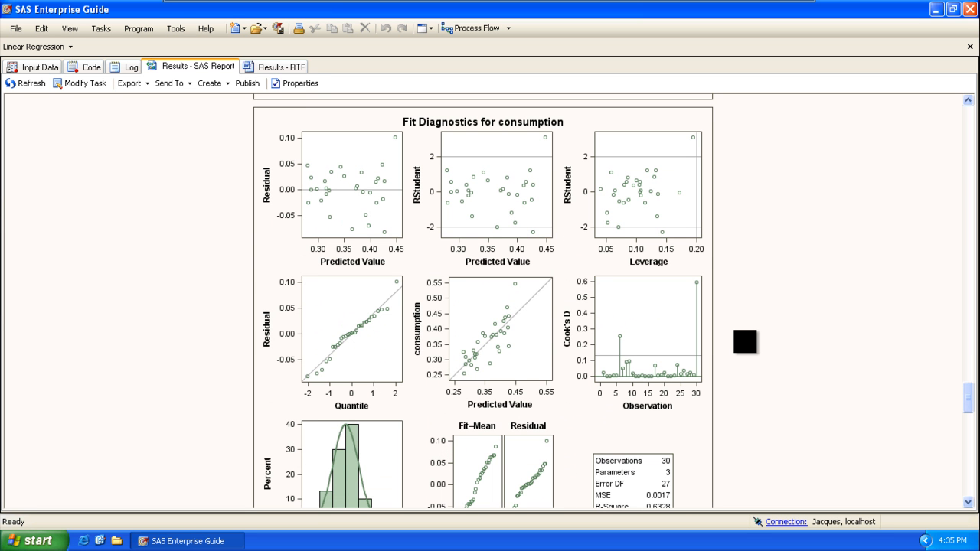
{"action": "scroll", "coordinate": [745, 341], "scroll_direction": "down", "scroll_amount": 2}
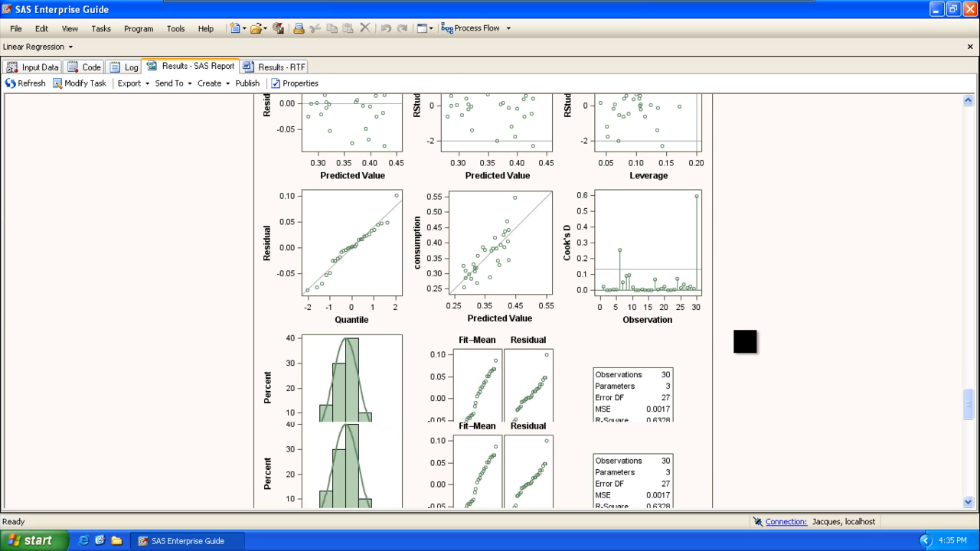
{"action": "scroll", "coordinate": [745, 342], "scroll_direction": "down", "scroll_amount": 8}
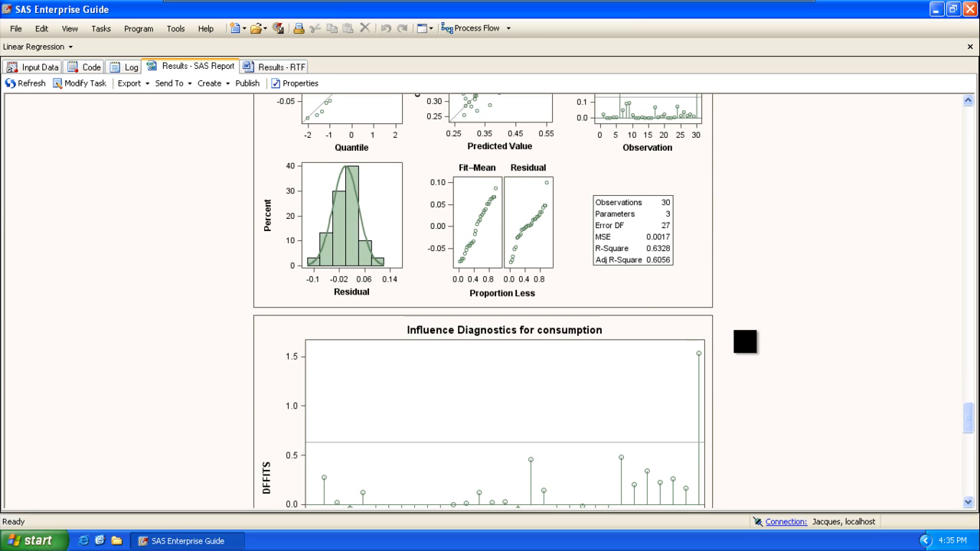
{"action": "scroll", "coordinate": [744, 341], "scroll_direction": "down", "scroll_amount": 10}
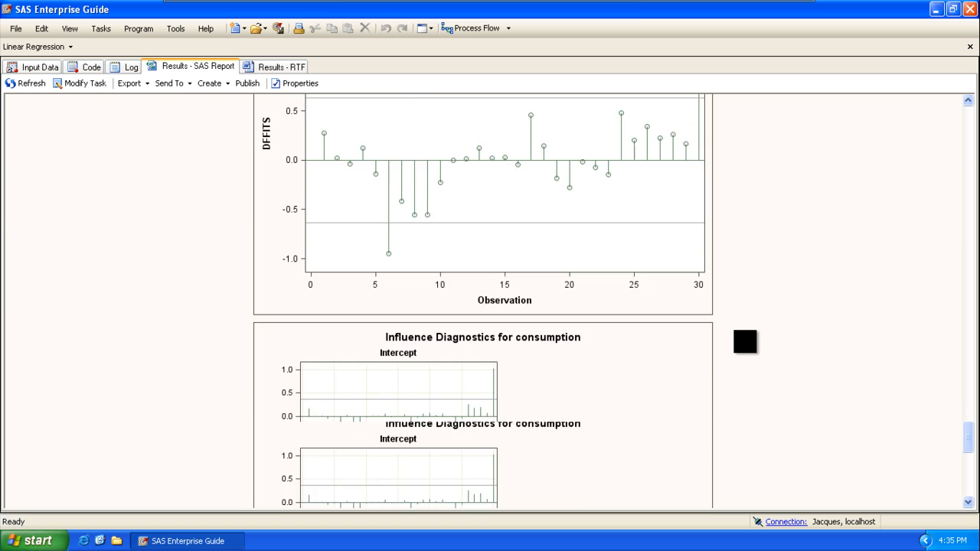
{"action": "scroll", "coordinate": [745, 342], "scroll_direction": "down", "scroll_amount": 2}
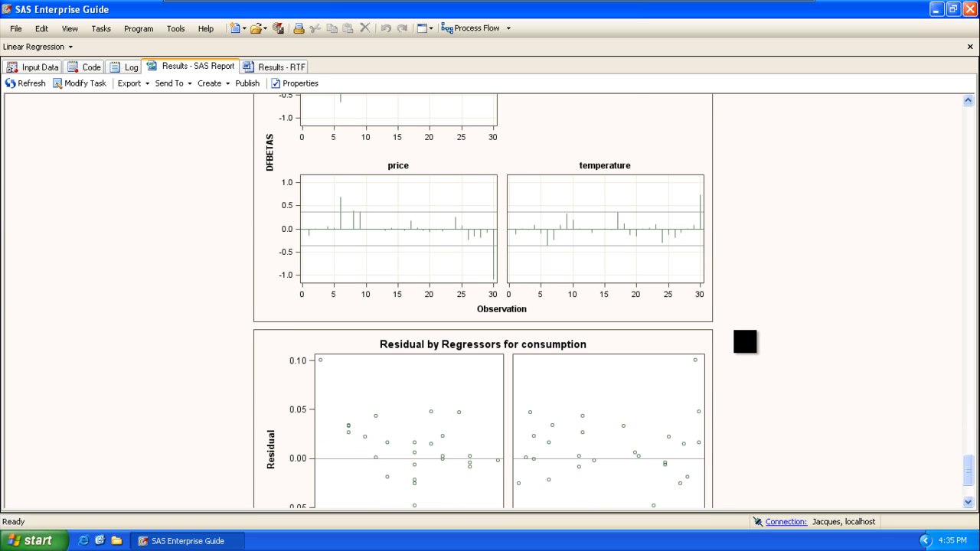
{"action": "scroll", "coordinate": [745, 342], "scroll_direction": "down", "scroll_amount": 3}
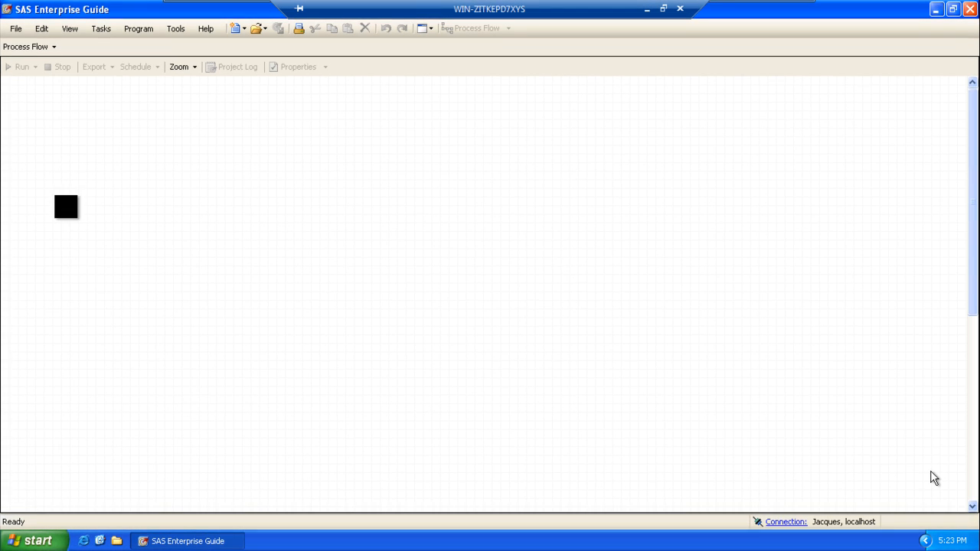
Import the tab-delimited file cloud.tab from the data folder, keeping the default import settings
{"action": "left_click", "coordinate": [15, 28]}
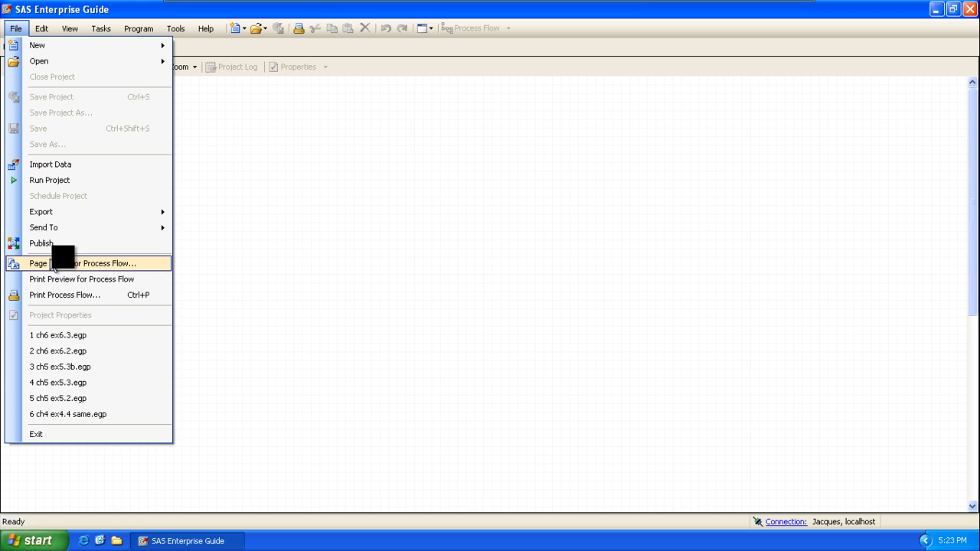
{"action": "left_click", "coordinate": [54, 166]}
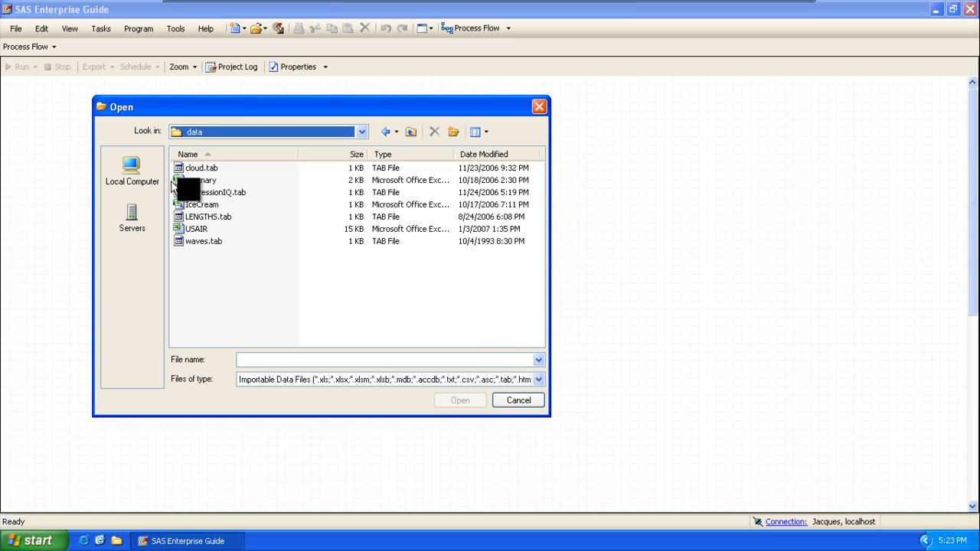
{"action": "double_click", "coordinate": [196, 168]}
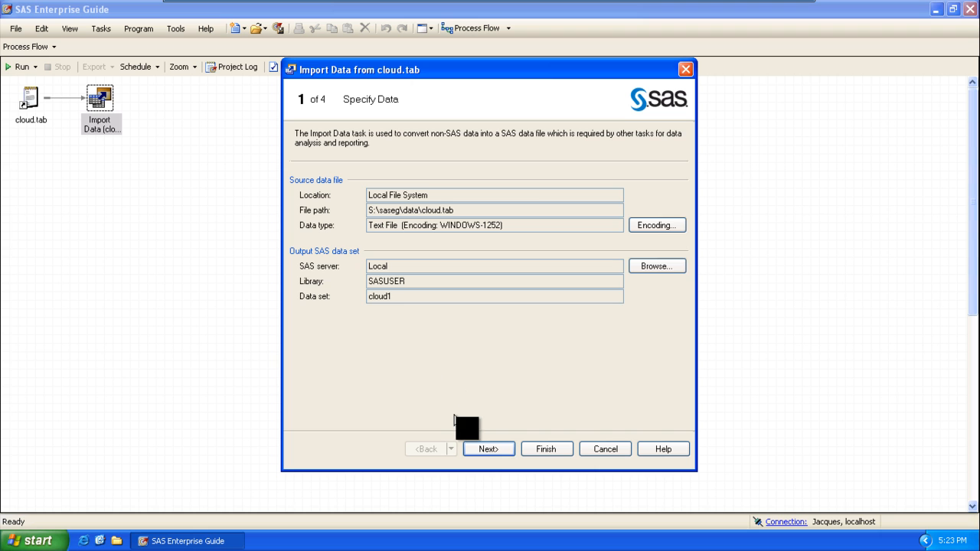
{"action": "left_click", "coordinate": [481, 448]}
{"action": "left_click", "coordinate": [481, 449]}
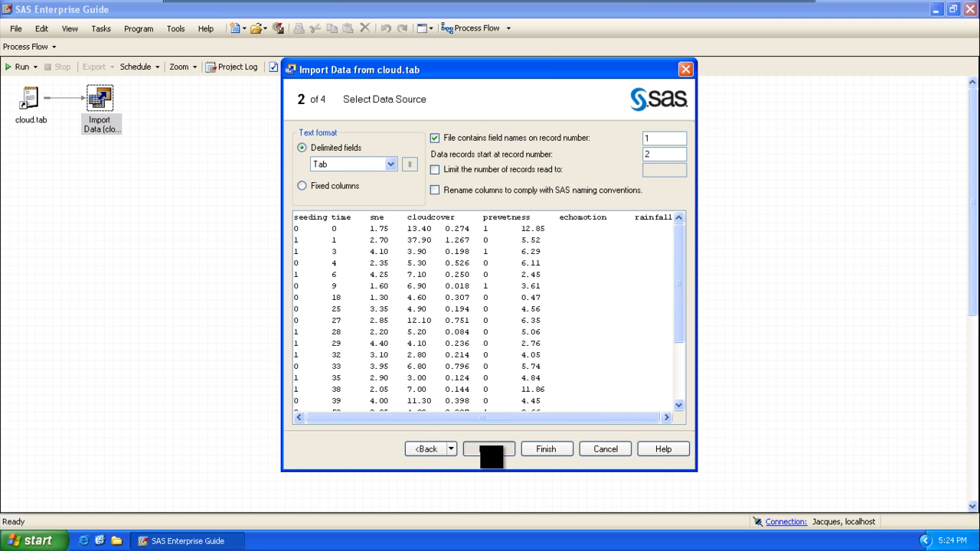
{"action": "left_click", "coordinate": [481, 449]}
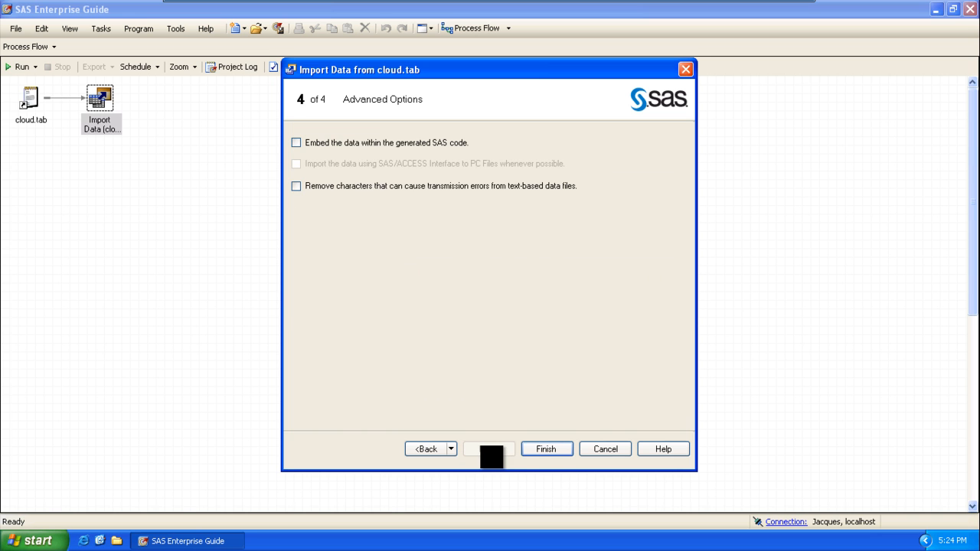
{"action": "left_click", "coordinate": [543, 449]}
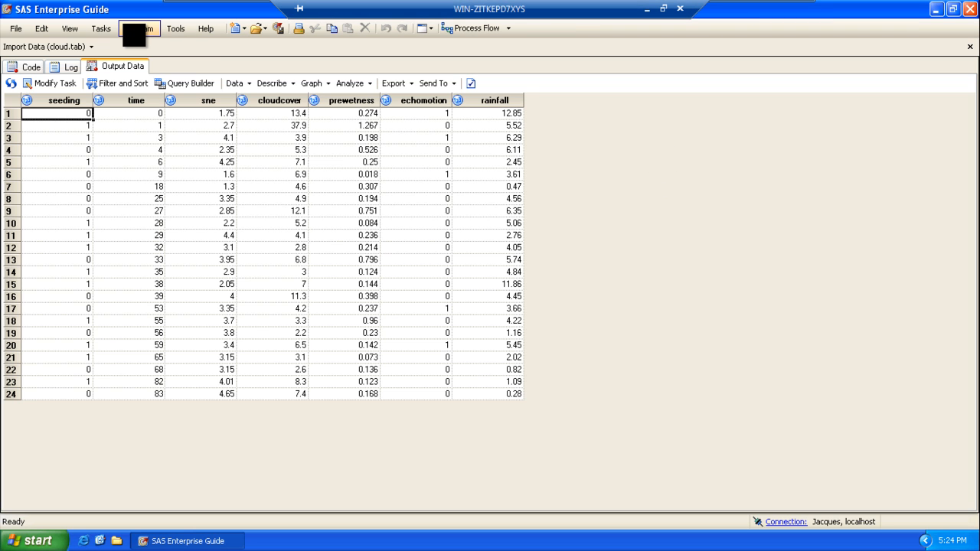
Start a box plot task on the imported cloud data and choose the Box Plot type
{"action": "left_click", "coordinate": [107, 31]}
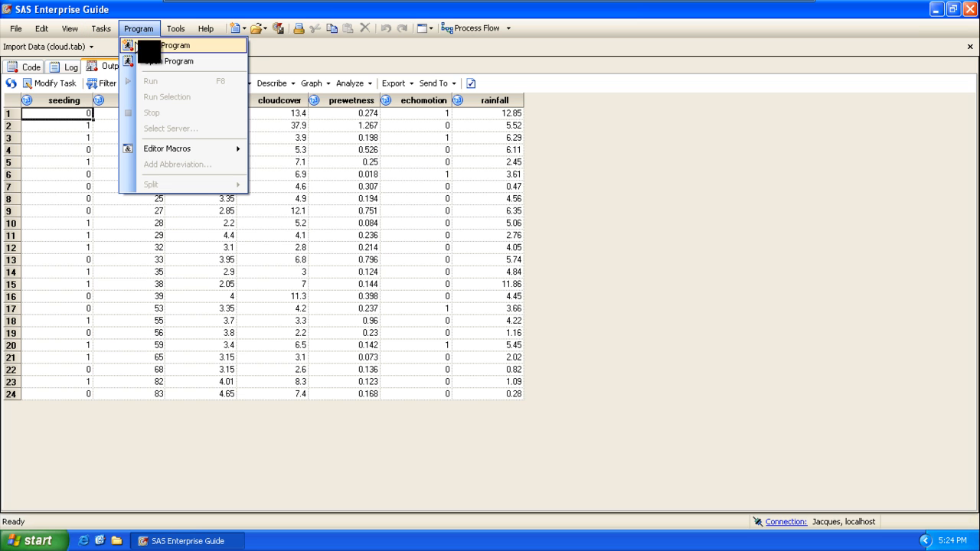
{"action": "mouse_move", "coordinate": [169, 29]}
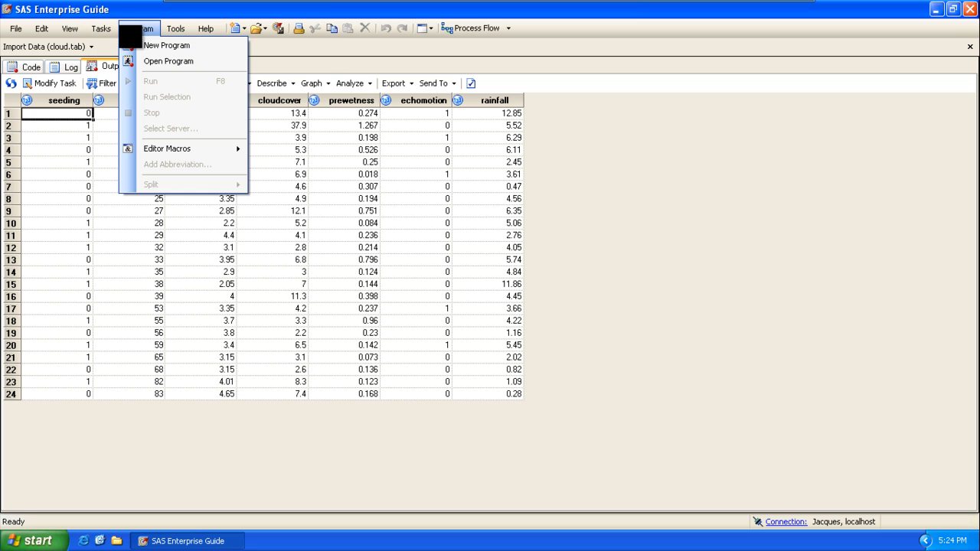
{"action": "mouse_move", "coordinate": [113, 29]}
{"action": "mouse_move", "coordinate": [122, 77]}
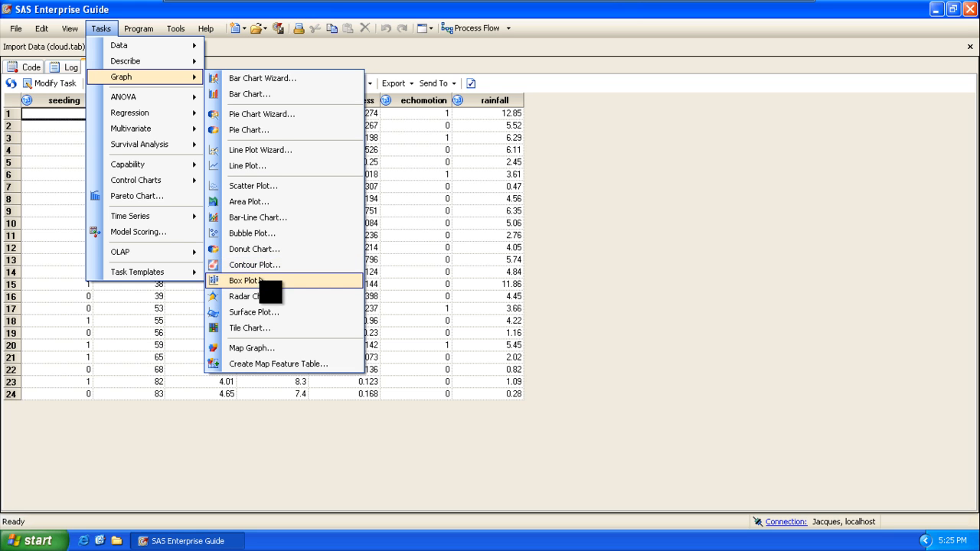
{"action": "left_click", "coordinate": [246, 280]}
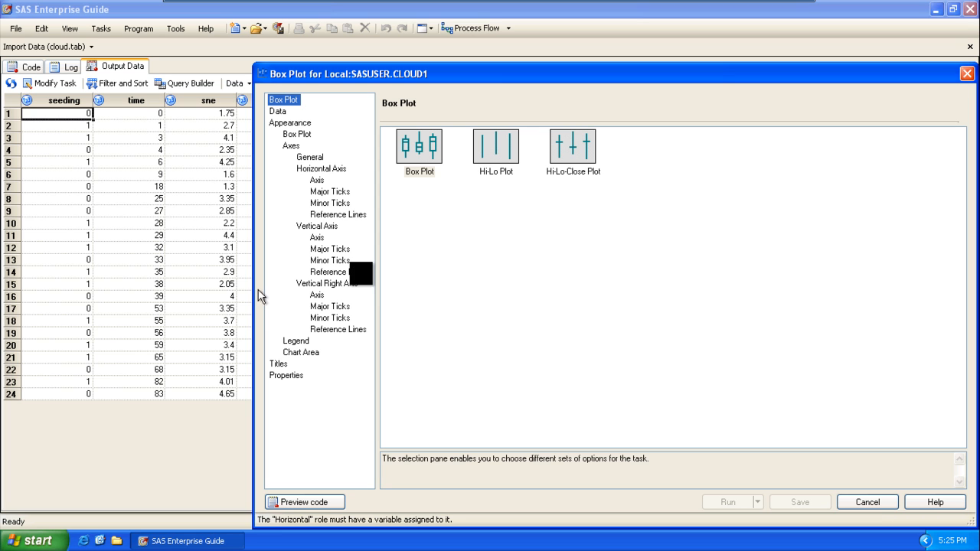
{"action": "left_click", "coordinate": [430, 162]}
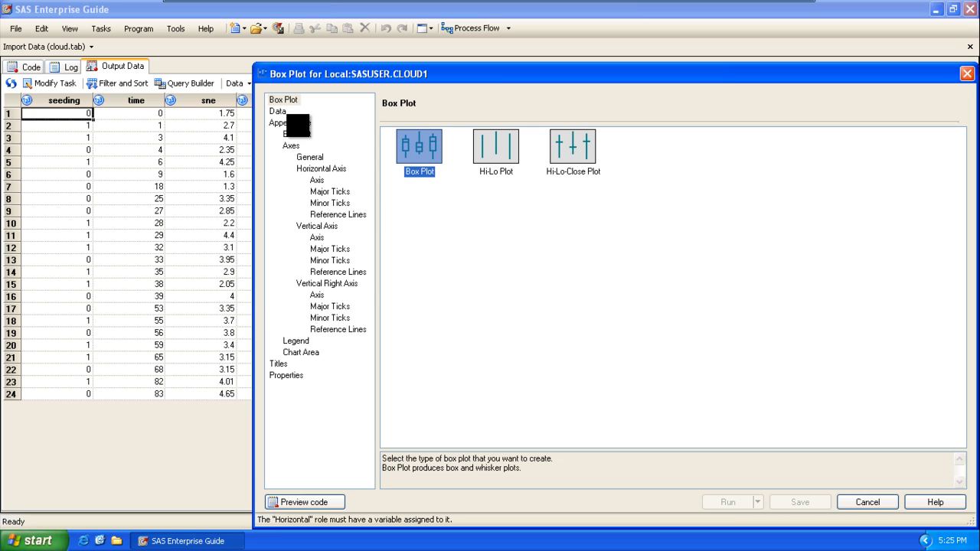
Assign rainfall as the vertical variable and seeding as the horizontal variable, and run the box plot
{"action": "left_click", "coordinate": [278, 111]}
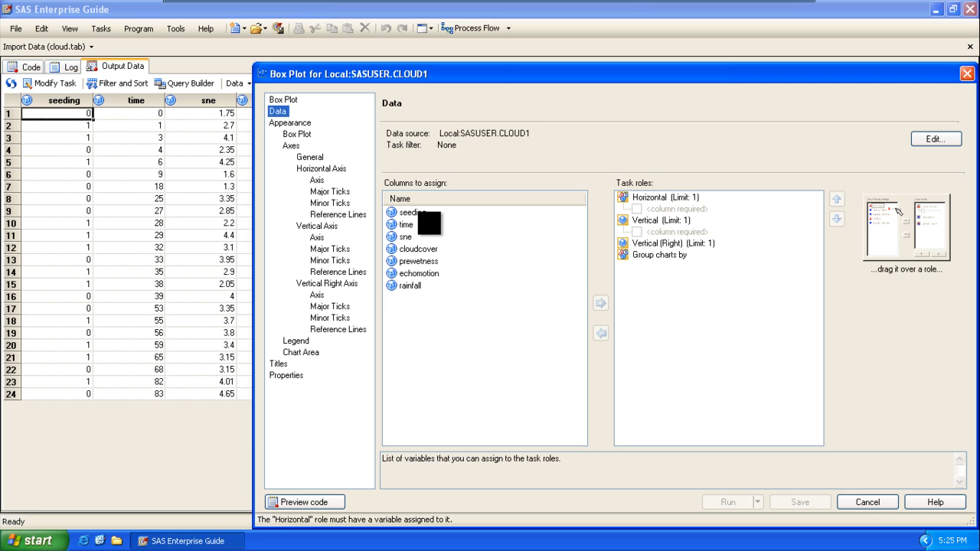
{"action": "left_click", "coordinate": [415, 285]}
{"action": "left_click_drag", "start_coordinate": [417, 286], "coordinate": [651, 232]}
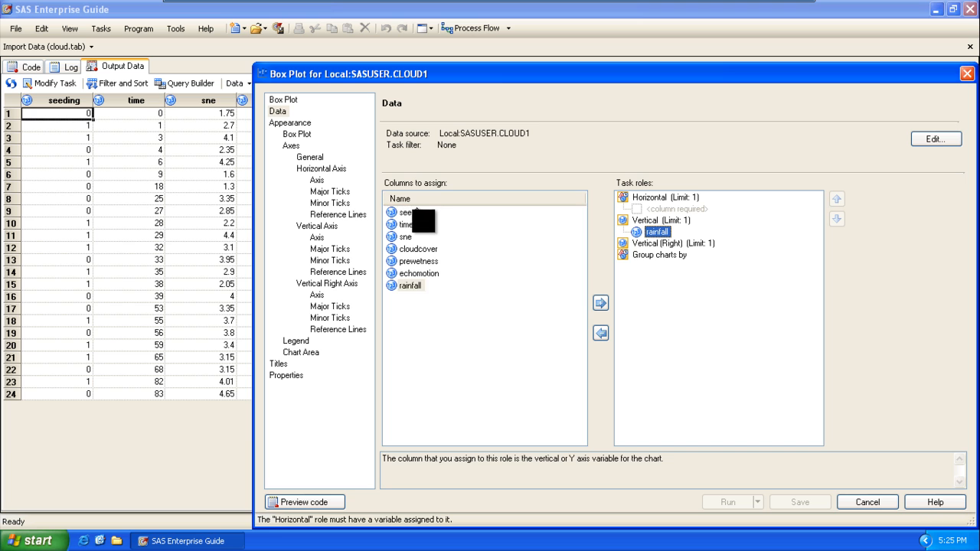
{"action": "left_click_drag", "start_coordinate": [415, 213], "coordinate": [659, 209]}
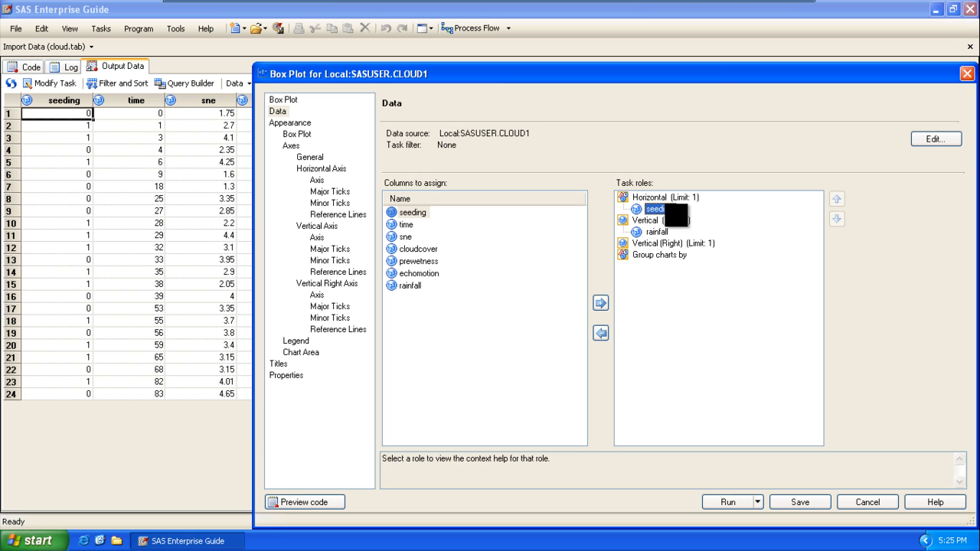
{"action": "left_click", "coordinate": [728, 502]}
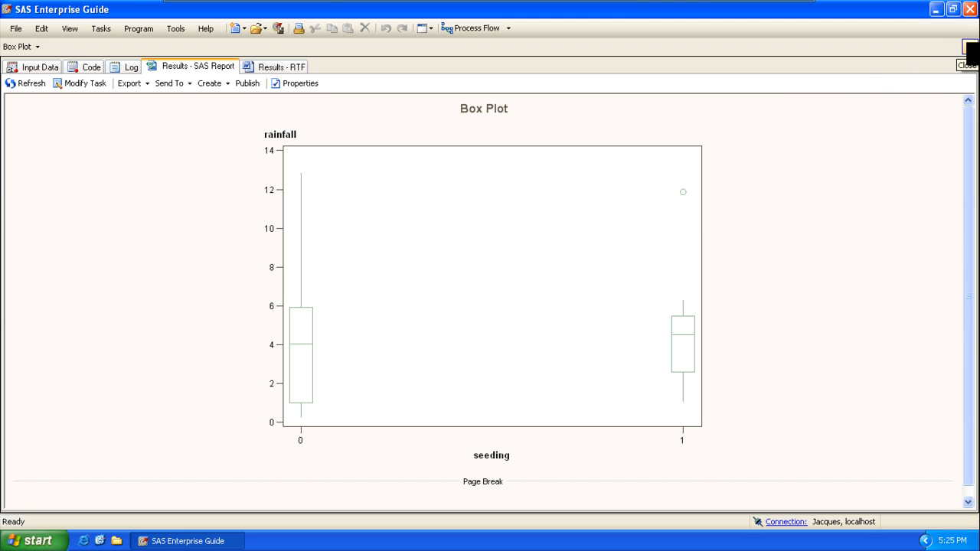
Close the seeding box plot results and start another box plot task on the imported cloud data, choosing the Box Plot type
{"action": "left_click", "coordinate": [969, 48]}
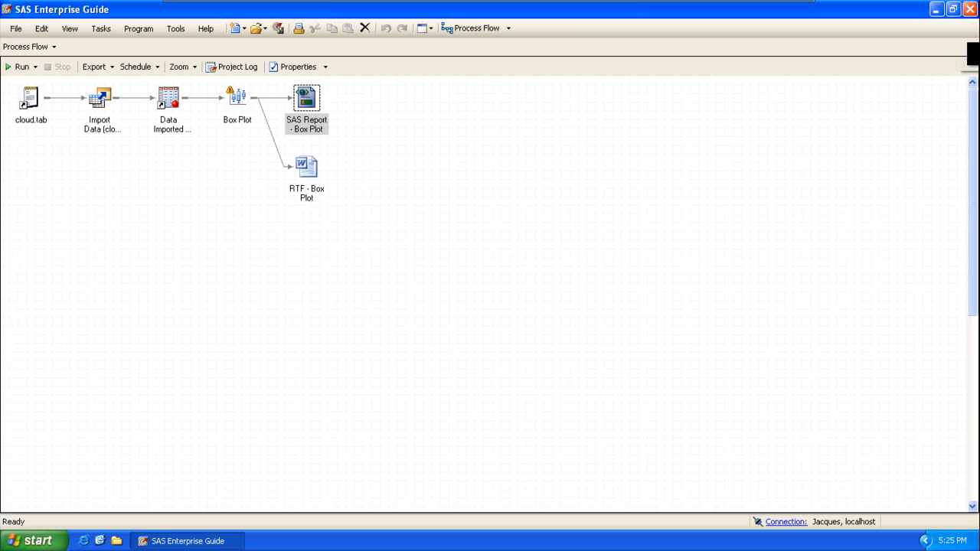
{"action": "left_click", "coordinate": [170, 98]}
{"action": "left_click", "coordinate": [144, 29]}
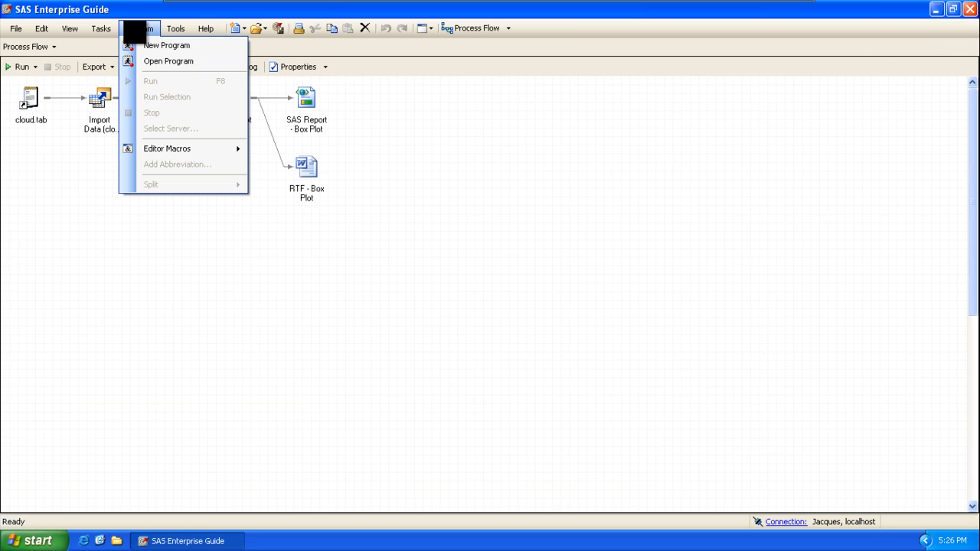
{"action": "mouse_move", "coordinate": [107, 29]}
{"action": "mouse_move", "coordinate": [115, 76]}
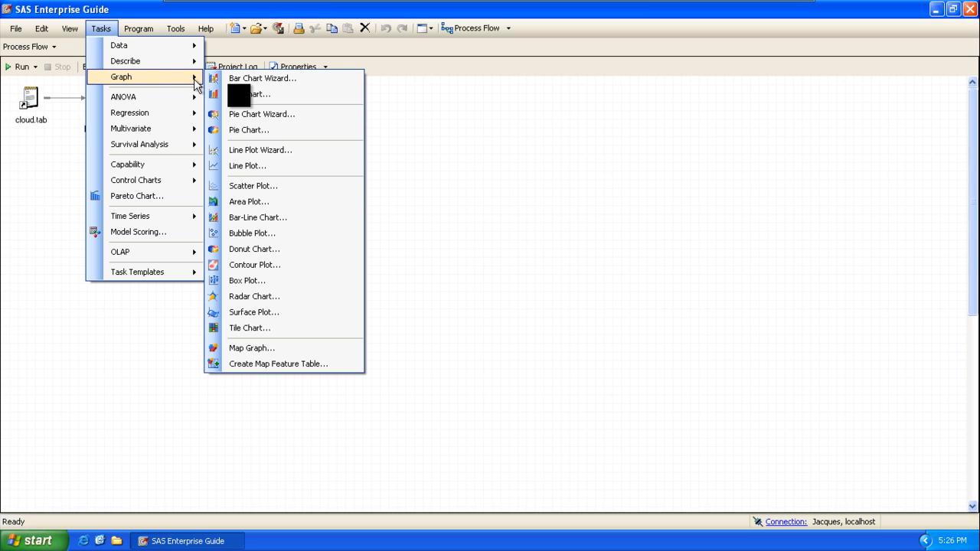
{"action": "left_click", "coordinate": [254, 281]}
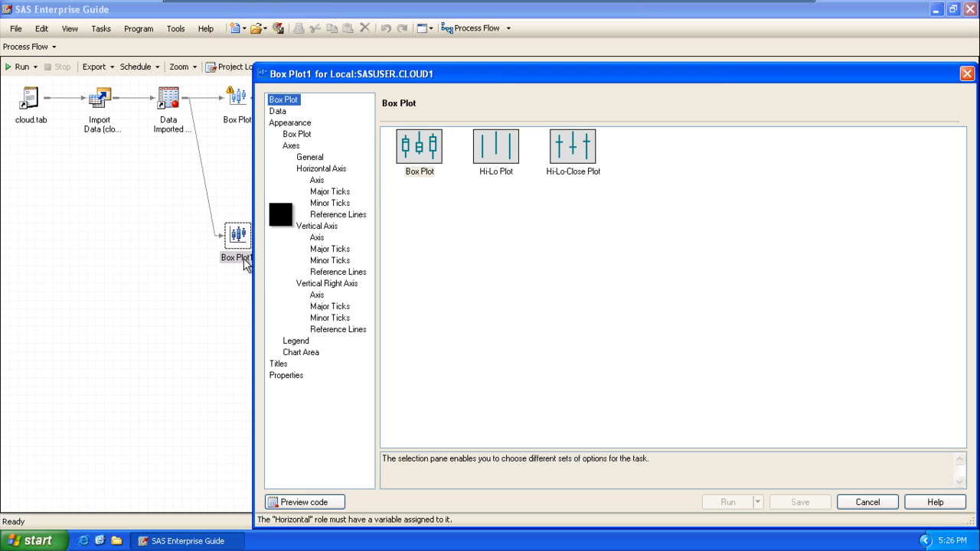
{"action": "left_click", "coordinate": [412, 147]}
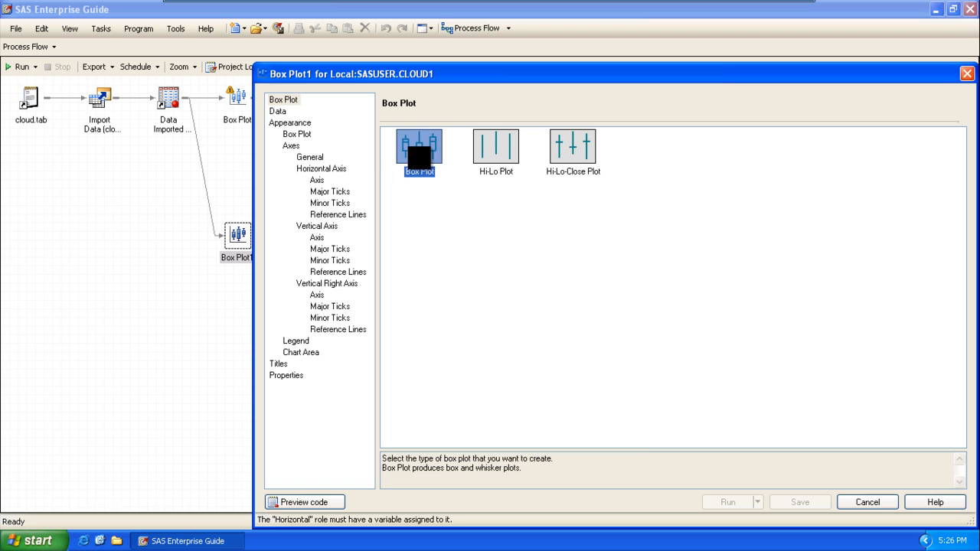
Assign echomotion as the horizontal variable and rainfall as the vertical variable, and run the box plot
{"action": "left_click", "coordinate": [278, 113]}
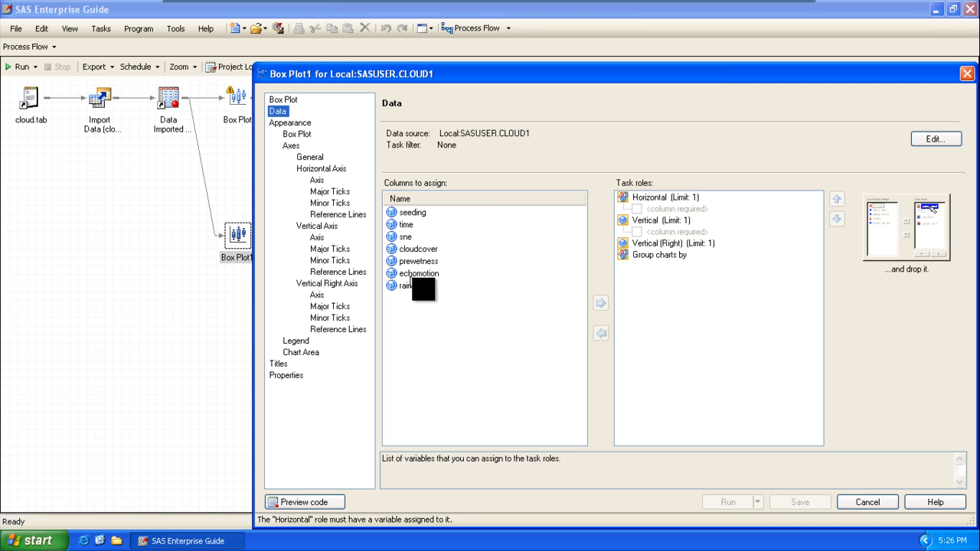
{"action": "left_click_drag", "start_coordinate": [419, 274], "coordinate": [636, 208]}
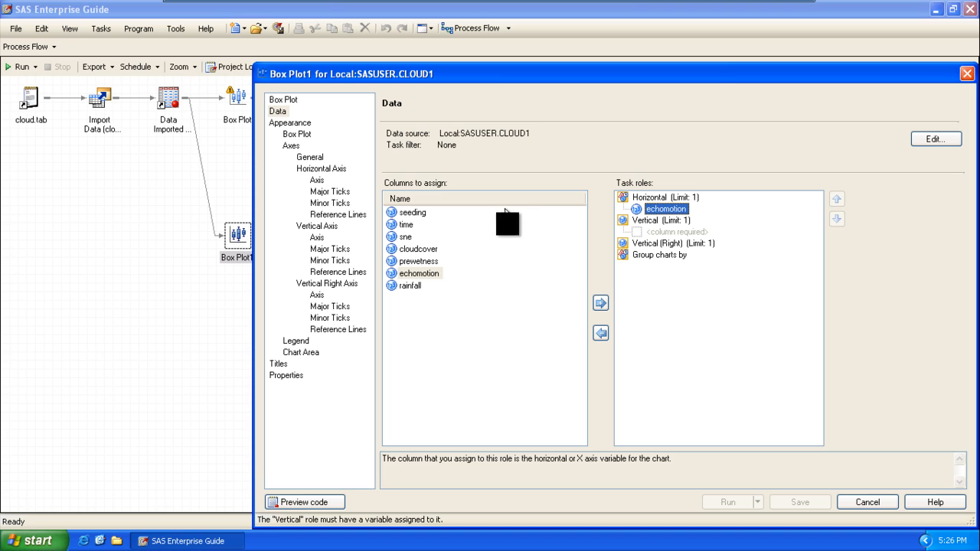
{"action": "left_click", "coordinate": [410, 284]}
{"action": "left_click_drag", "start_coordinate": [399, 285], "coordinate": [658, 231]}
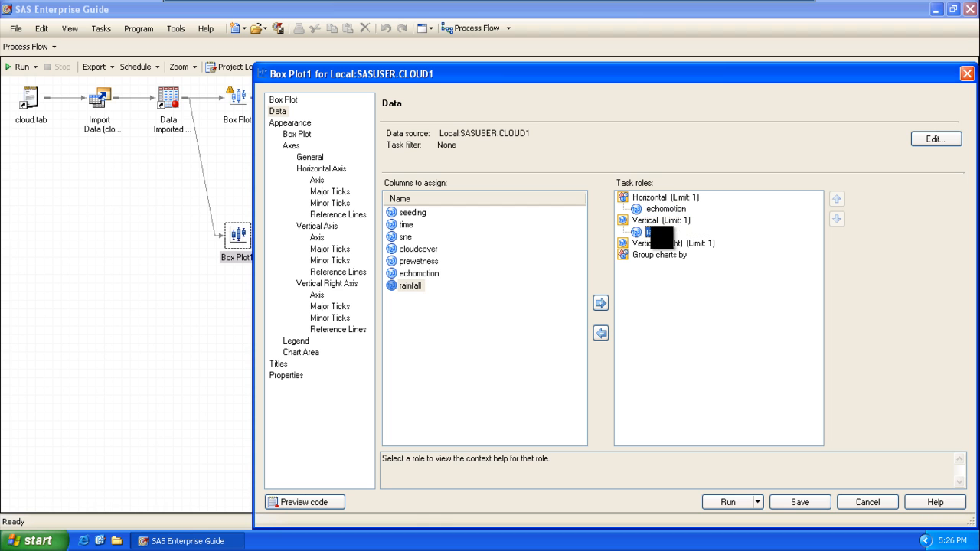
{"action": "left_click", "coordinate": [728, 502]}
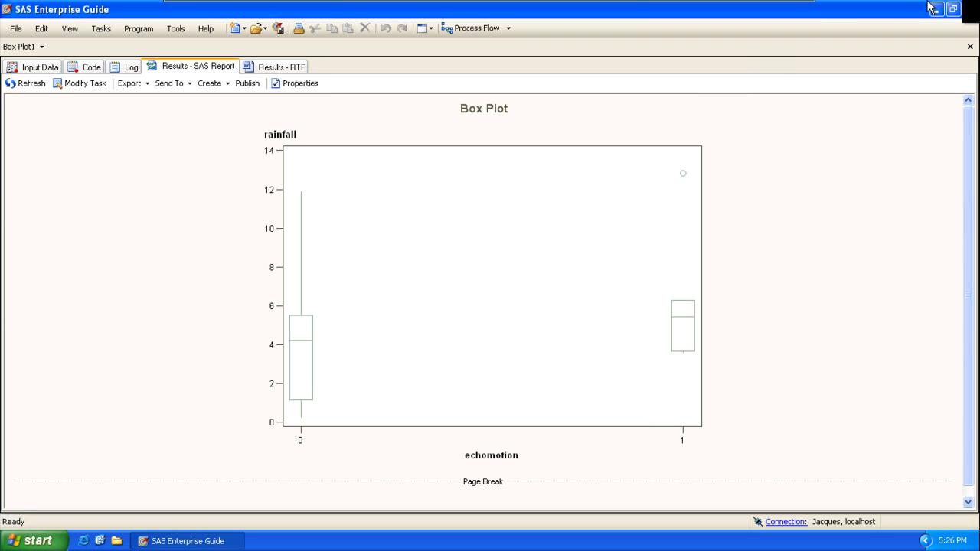
Close the echomotion box plot results and start a scatter plot task on the imported cloud data
{"action": "left_click", "coordinate": [970, 47]}
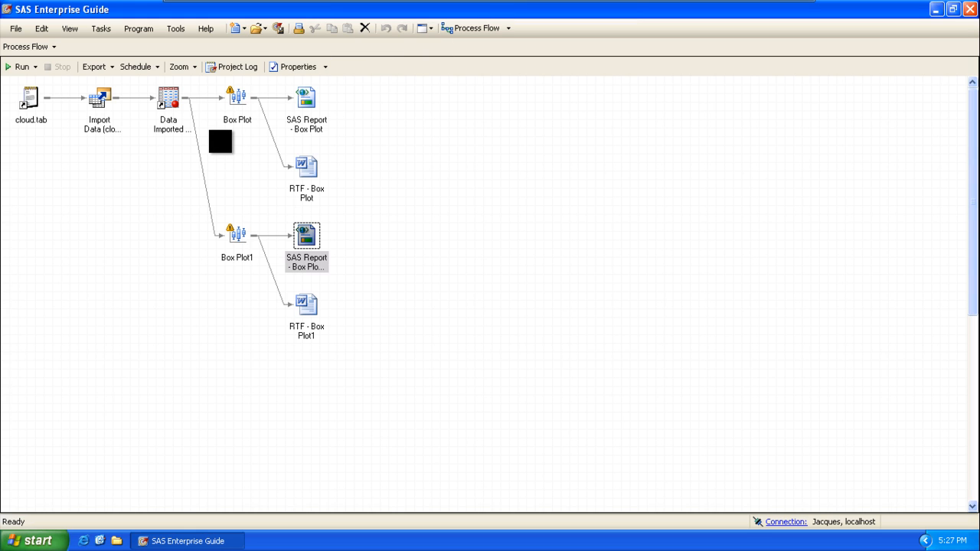
{"action": "left_click", "coordinate": [170, 97]}
{"action": "left_click", "coordinate": [101, 28]}
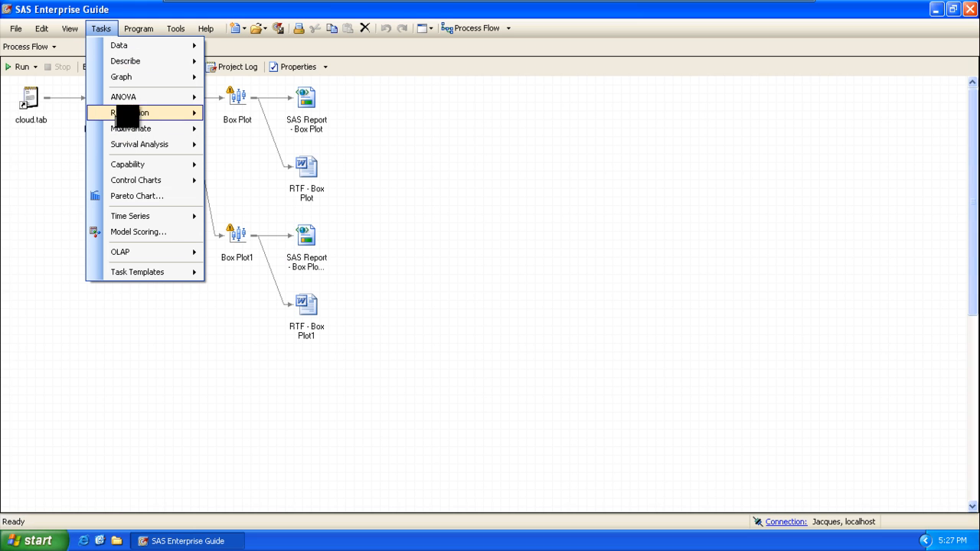
{"action": "mouse_move", "coordinate": [128, 76]}
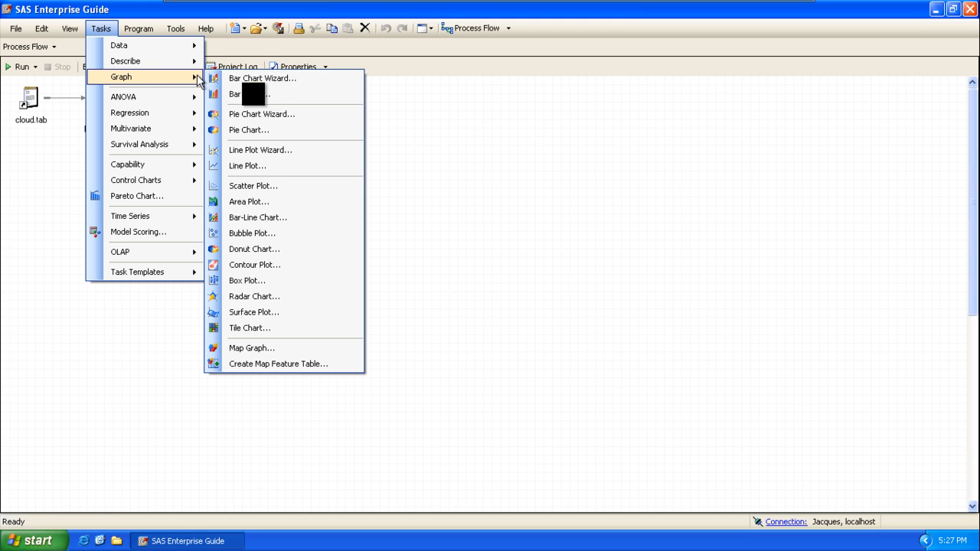
{"action": "left_click", "coordinate": [252, 186]}
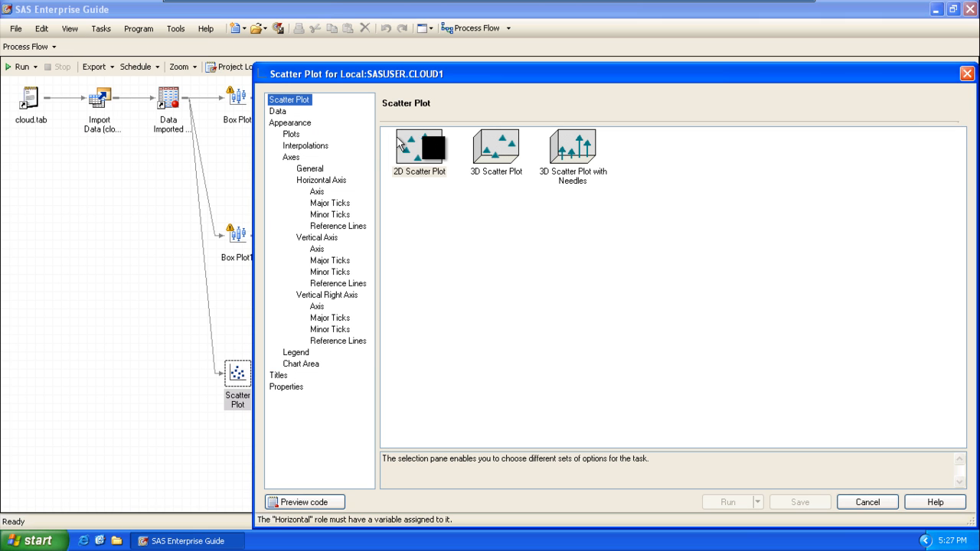
Assign rainfall as the vertical variable and time as the horizontal variable, and run the scatter plot
{"action": "left_click", "coordinate": [283, 111]}
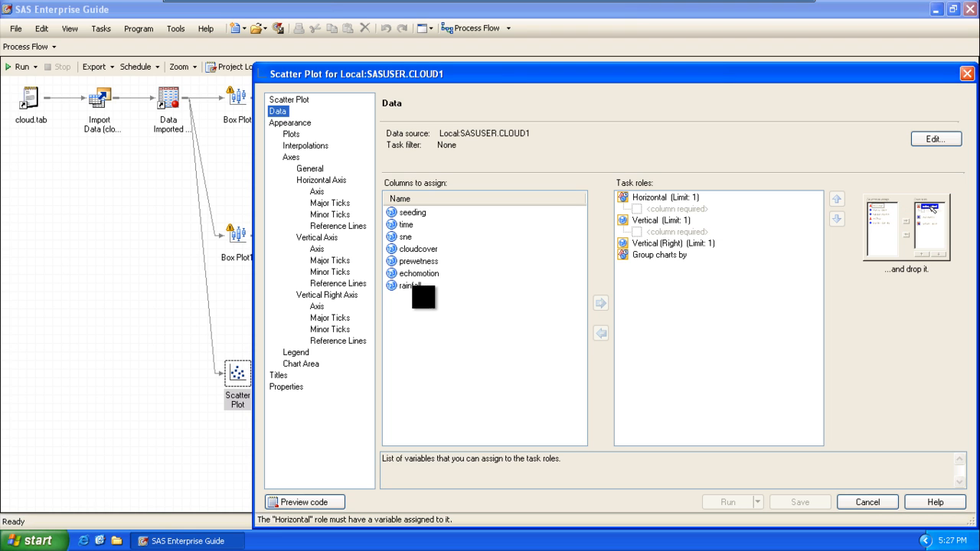
{"action": "left_click_drag", "start_coordinate": [409, 285], "coordinate": [654, 230]}
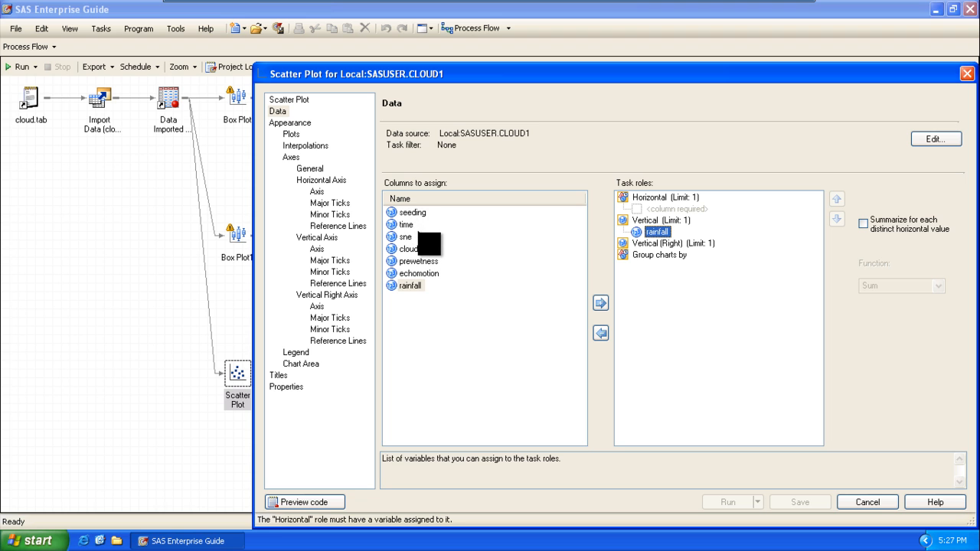
{"action": "left_click", "coordinate": [404, 224]}
{"action": "left_click_drag", "start_coordinate": [406, 226], "coordinate": [653, 203]}
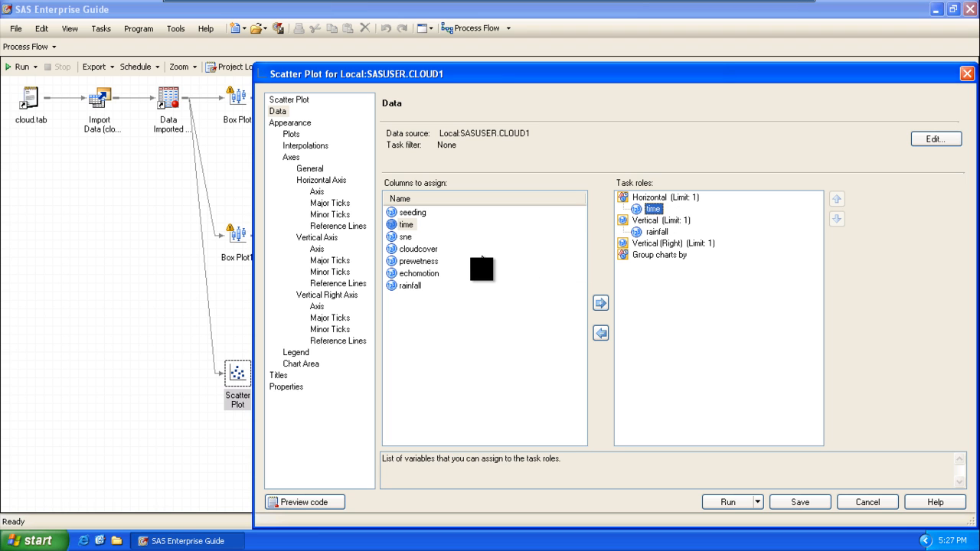
{"action": "left_click", "coordinate": [409, 236]}
{"action": "left_click_drag", "start_coordinate": [414, 243], "coordinate": [728, 488]}
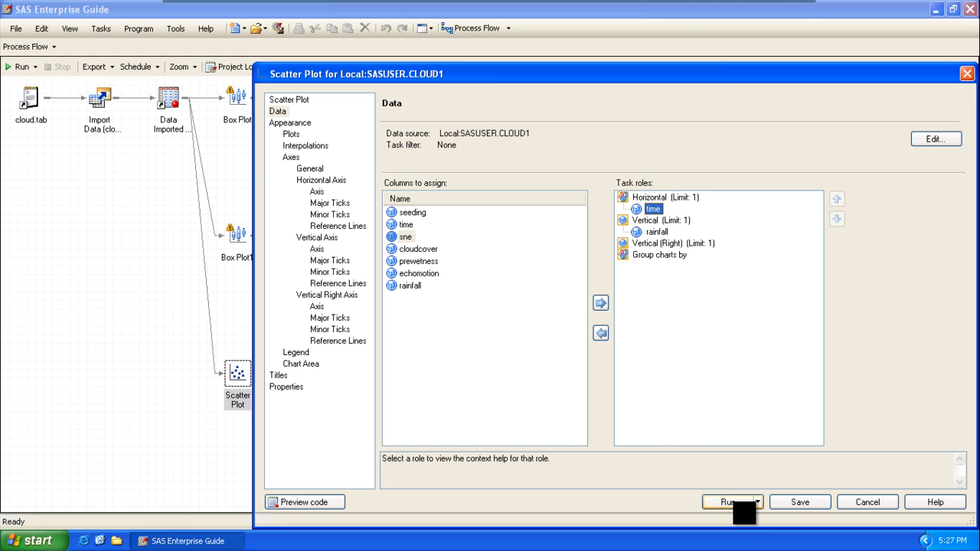
{"action": "left_click", "coordinate": [734, 502]}
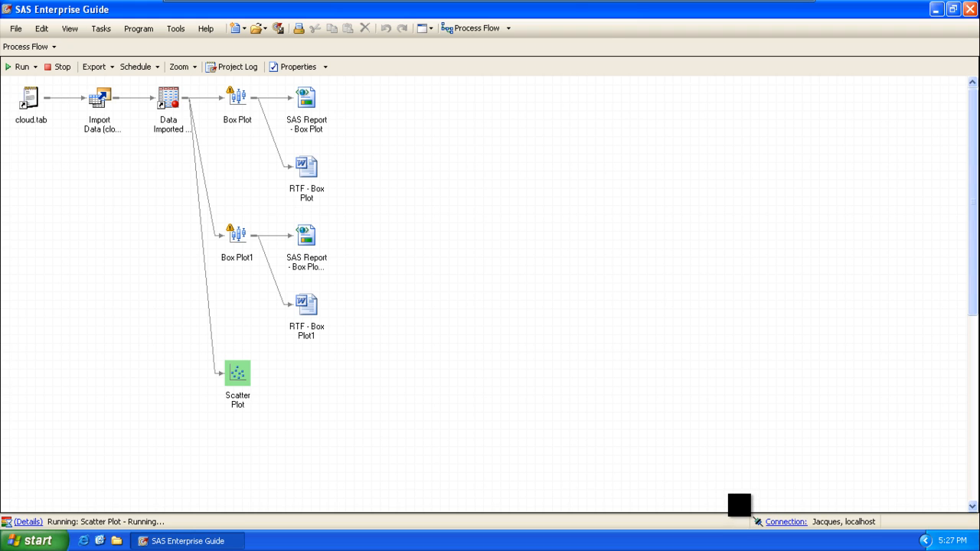
{"action": "mouse_move", "coordinate": [572, 5]}
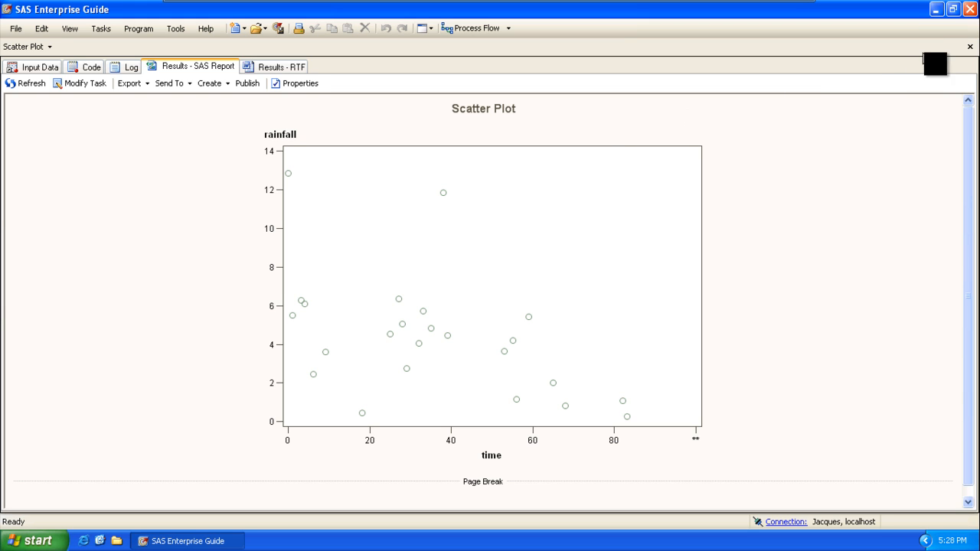
Close the scatter plot results and start a Linear Models task on the imported cloud data
{"action": "left_click", "coordinate": [969, 46]}
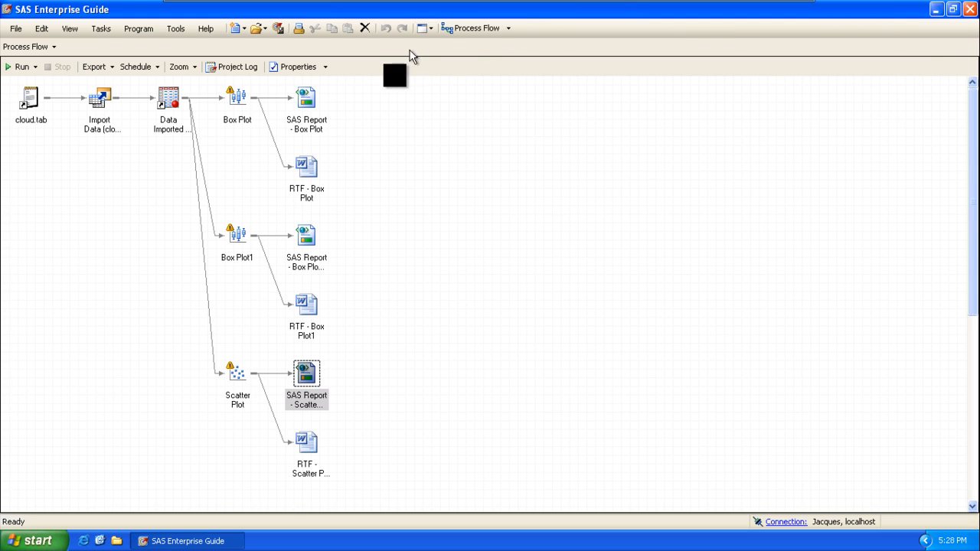
{"action": "left_click", "coordinate": [177, 92]}
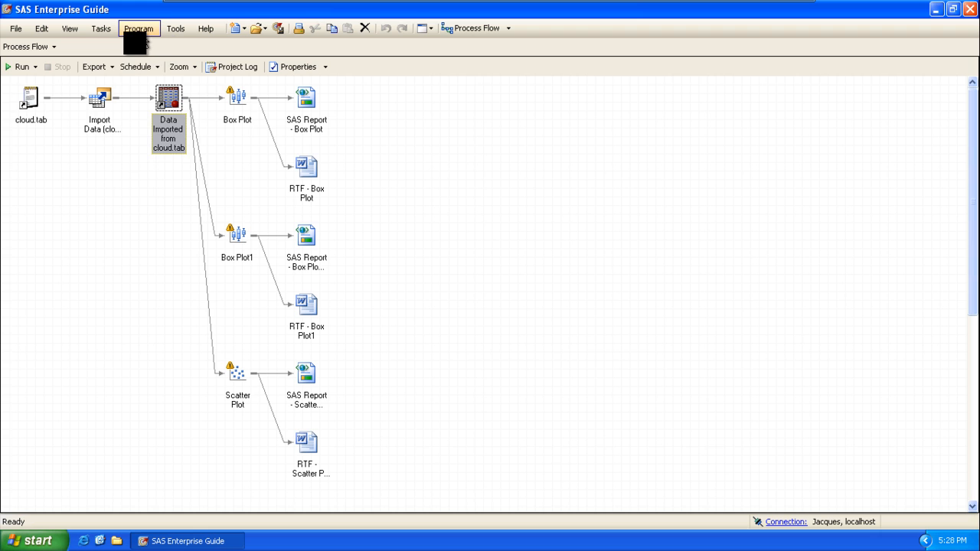
{"action": "left_click", "coordinate": [139, 30]}
{"action": "mouse_move", "coordinate": [101, 29]}
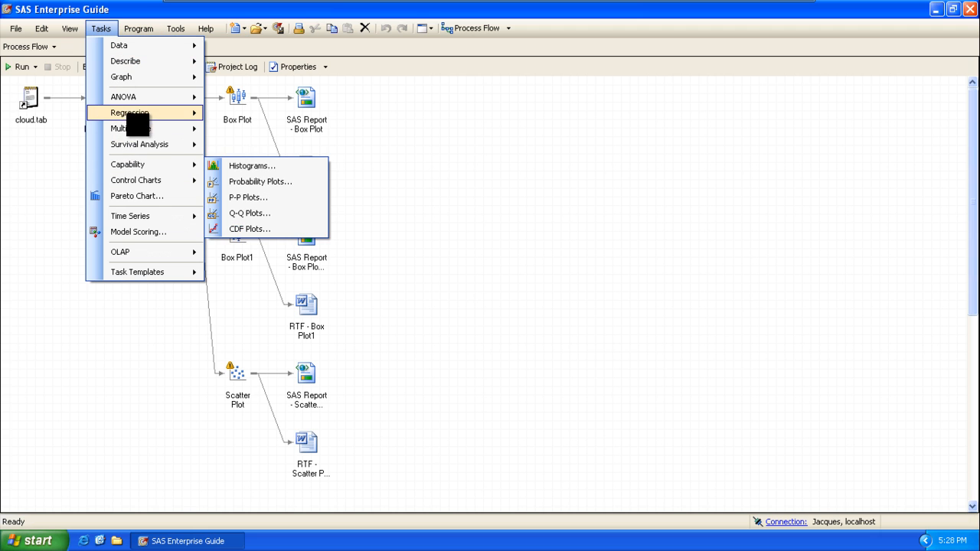
{"action": "mouse_move", "coordinate": [138, 99]}
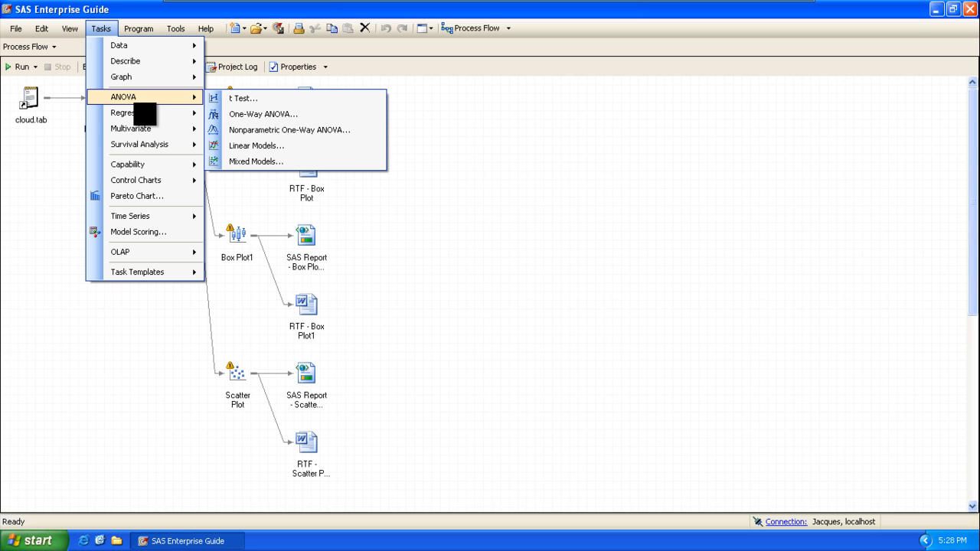
{"action": "left_click", "coordinate": [245, 145]}
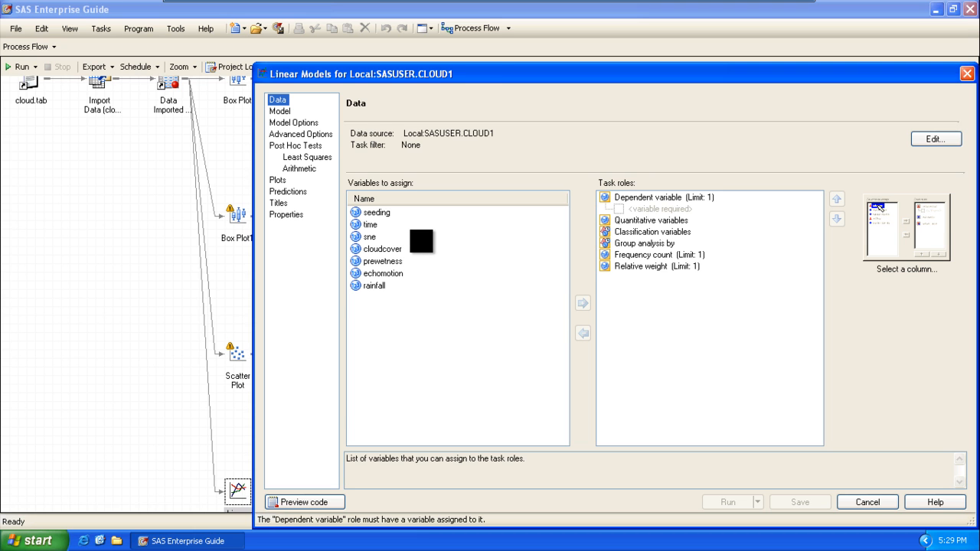
Assign rainfall as the dependent variable and seeding, time, sne, cloudcover, prewetness and echomotion as quantitative variables
{"action": "left_click", "coordinate": [373, 284]}
{"action": "left_click_drag", "start_coordinate": [367, 283], "coordinate": [658, 208]}
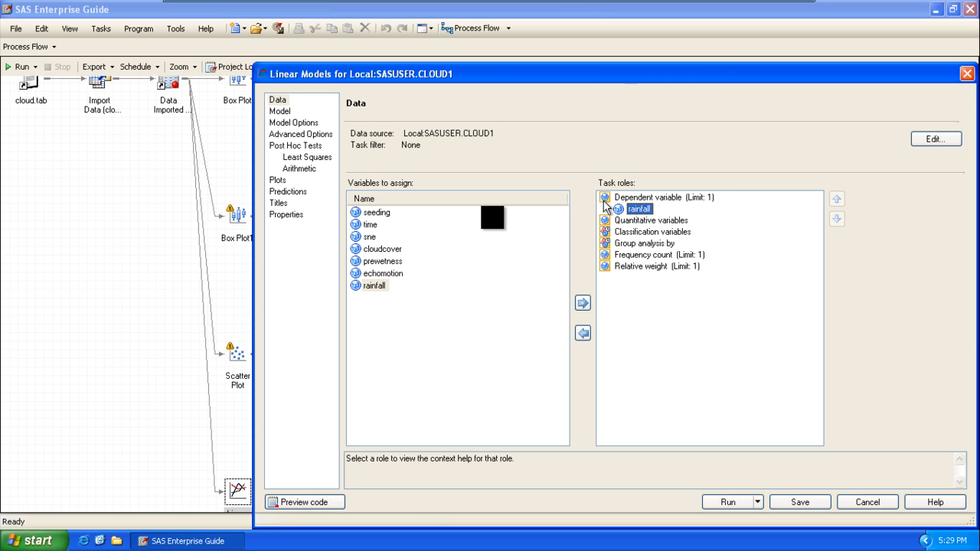
{"action": "left_click", "coordinate": [374, 213]}
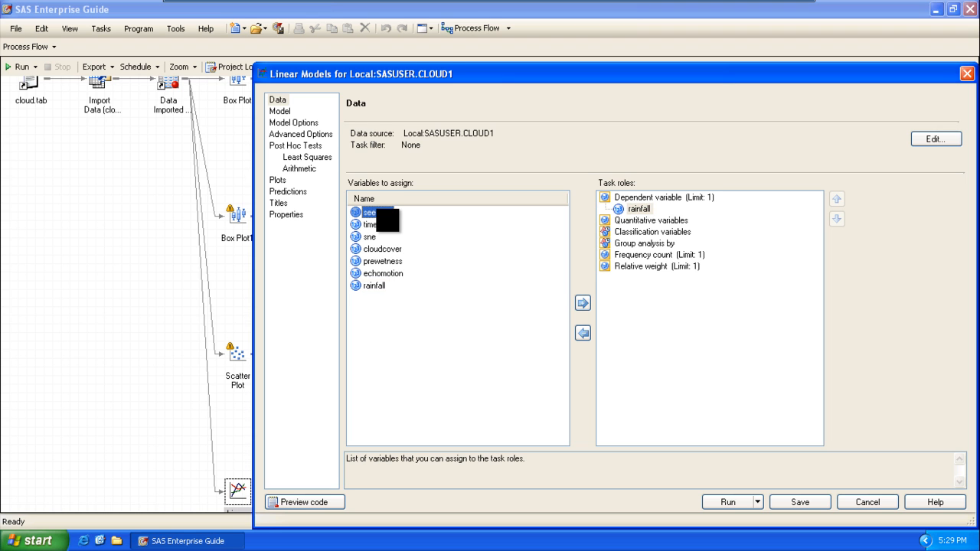
{"action": "key", "text": "shift+Down"}
{"action": "key", "text": "shift+Down"}
{"action": "key", "text": "shift+Down"}
{"action": "key", "text": "shift+Down"}
{"action": "key", "text": "shift+Down"}
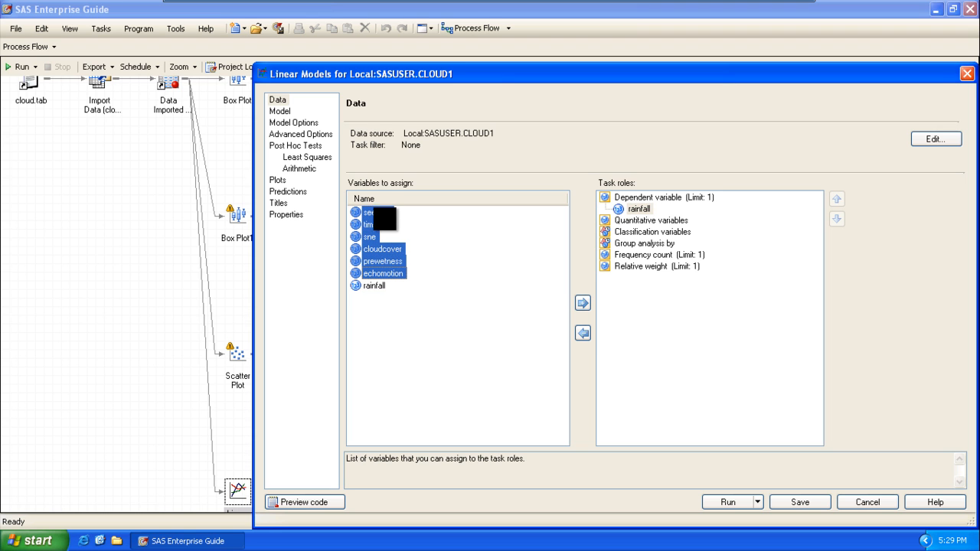
{"action": "left_click_drag", "start_coordinate": [360, 223], "coordinate": [647, 226]}
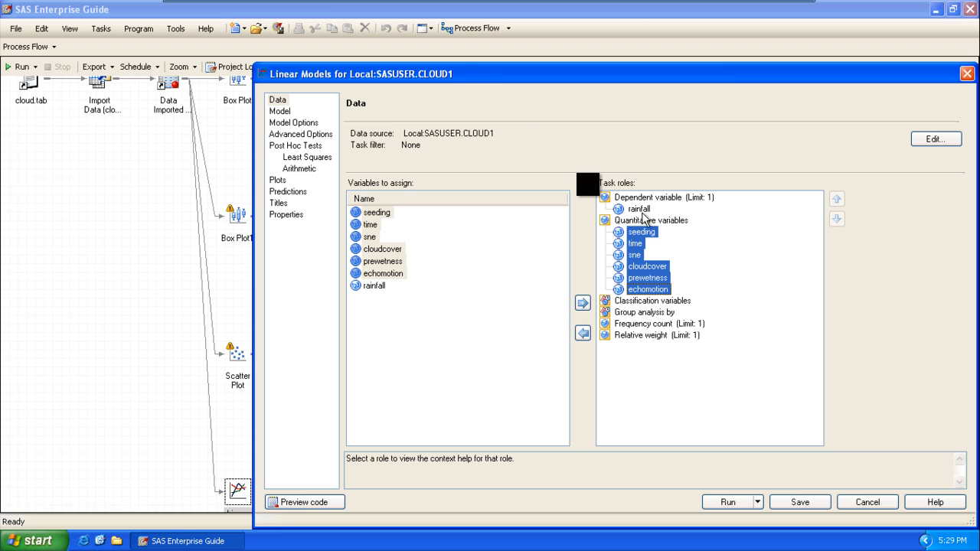
Add seeding, time, sne, cloudcover, prewetness and echomotion to the linear model as main effects
{"action": "left_click", "coordinate": [279, 111]}
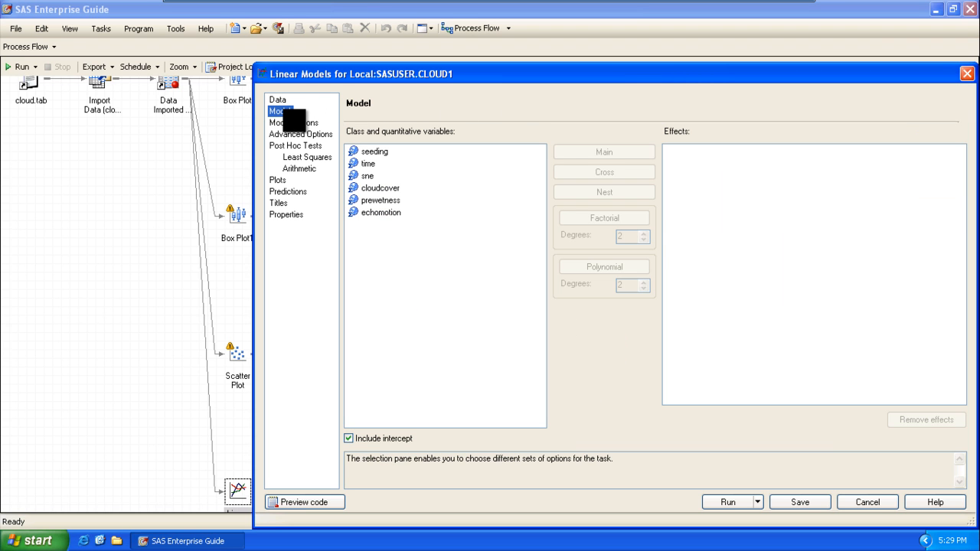
{"action": "left_click", "coordinate": [366, 152]}
{"action": "key", "text": "shift+Down"}
{"action": "key", "text": "shift+Down"}
{"action": "key", "text": "shift+Down"}
{"action": "key", "text": "shift+Down"}
{"action": "key", "text": "shift+Down"}
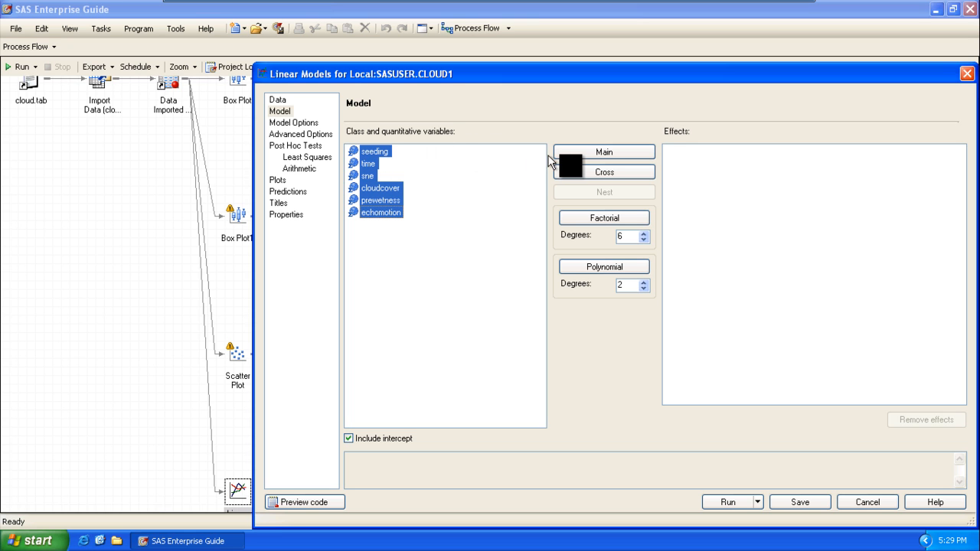
{"action": "left_click", "coordinate": [594, 153]}
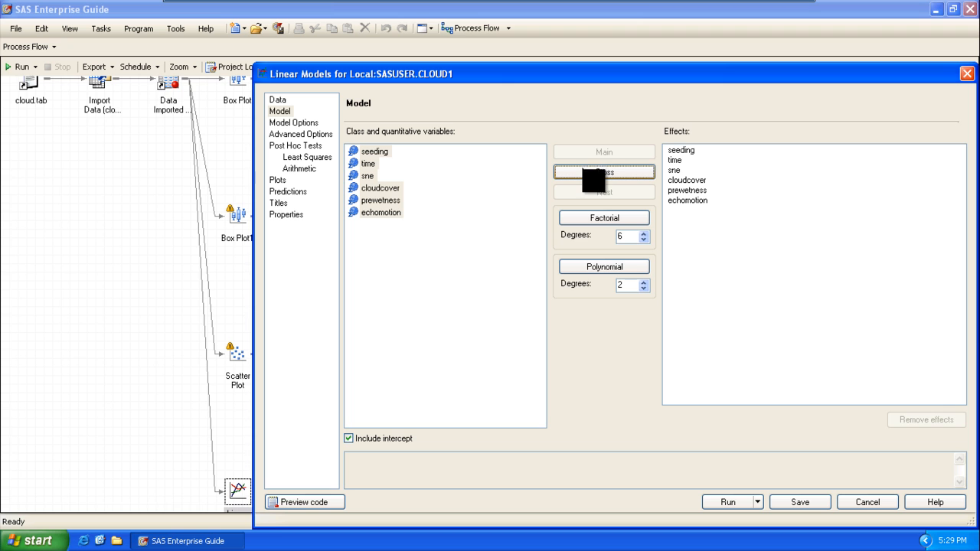
{"action": "left_click", "coordinate": [594, 174]}
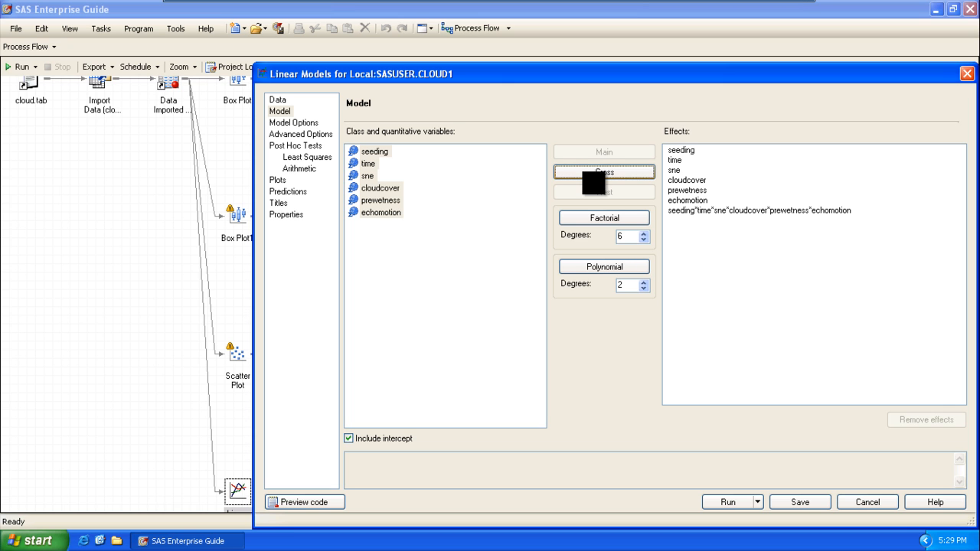
{"action": "left_click", "coordinate": [705, 212]}
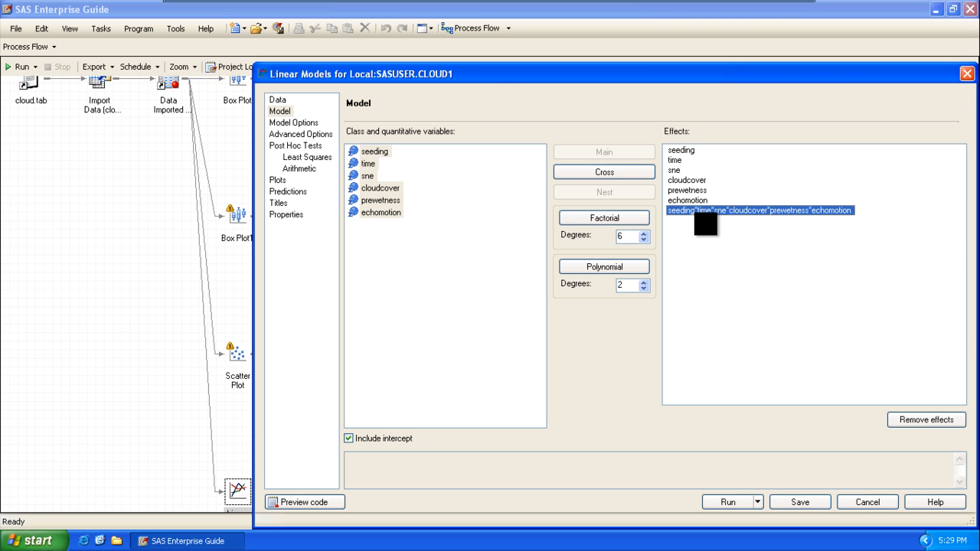
{"action": "key", "text": "Delete"}
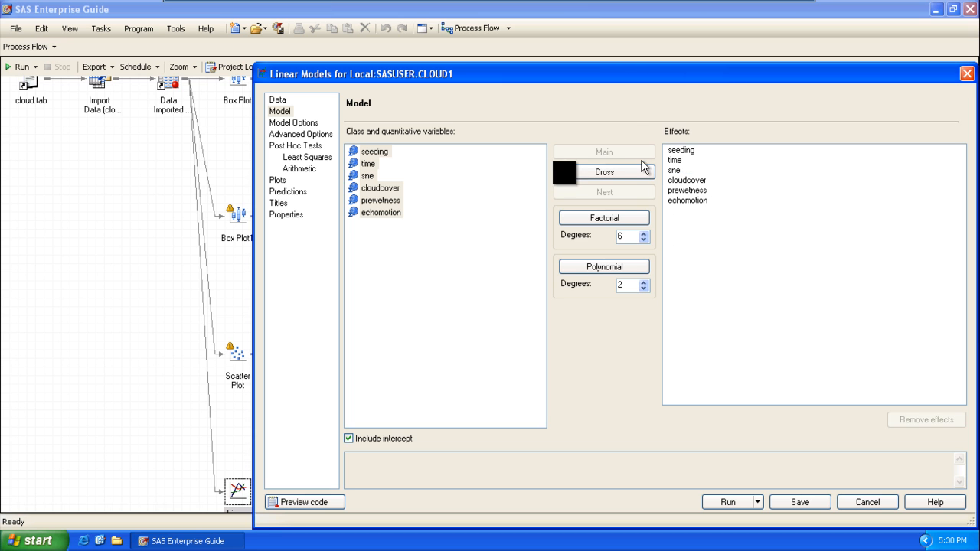
Add the crossed effects seeding*time and seeding*sne to the linear model
{"action": "left_click", "coordinate": [379, 152]}
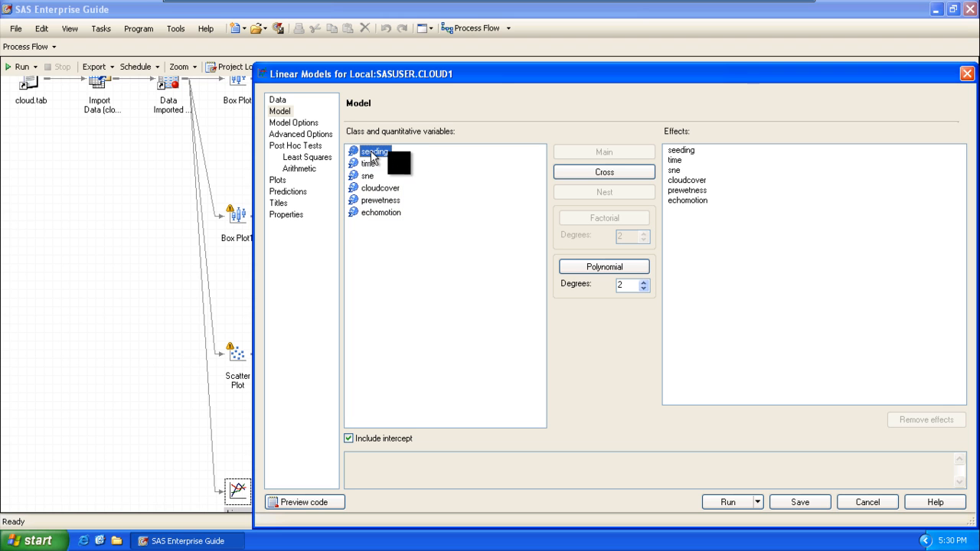
{"action": "left_click", "coordinate": [366, 163], "text": "ctrl"}
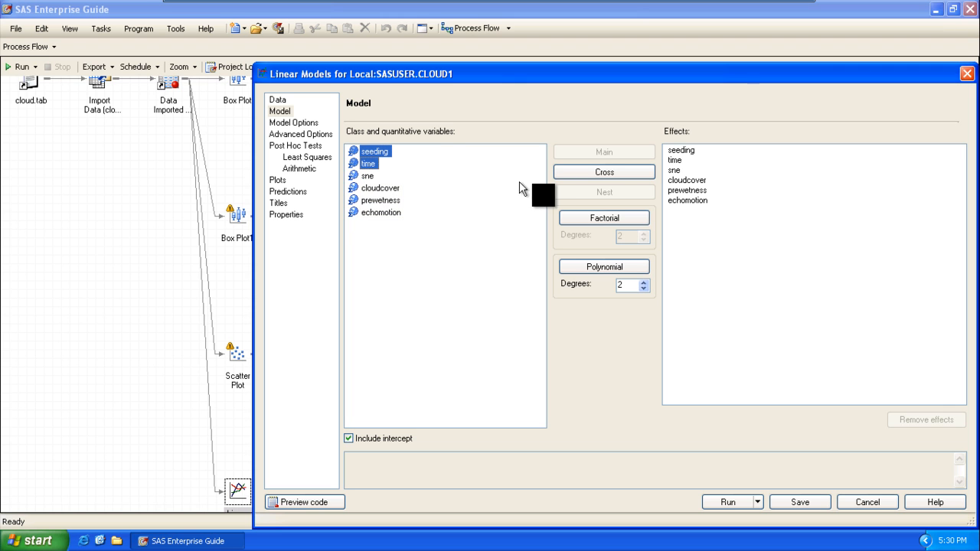
{"action": "left_click", "coordinate": [626, 173]}
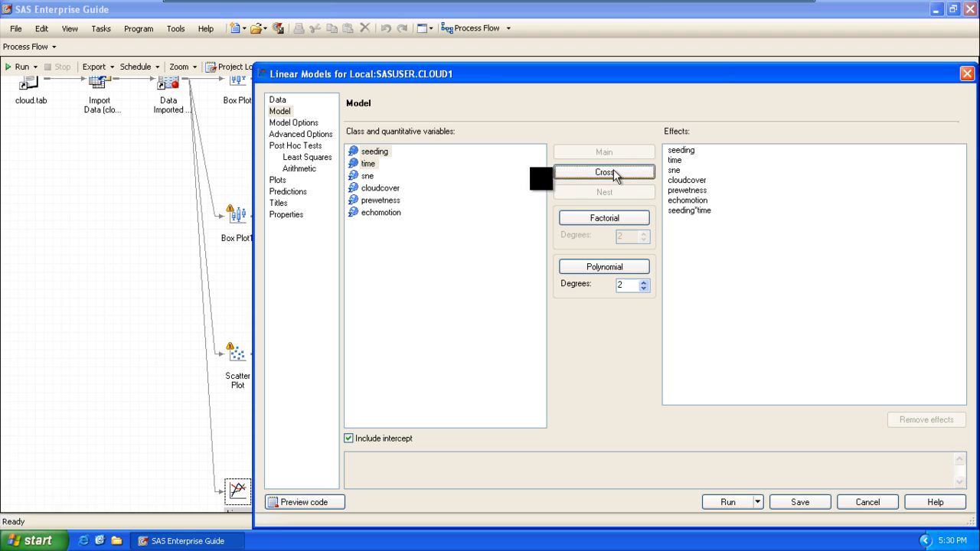
{"action": "left_click", "coordinate": [379, 152]}
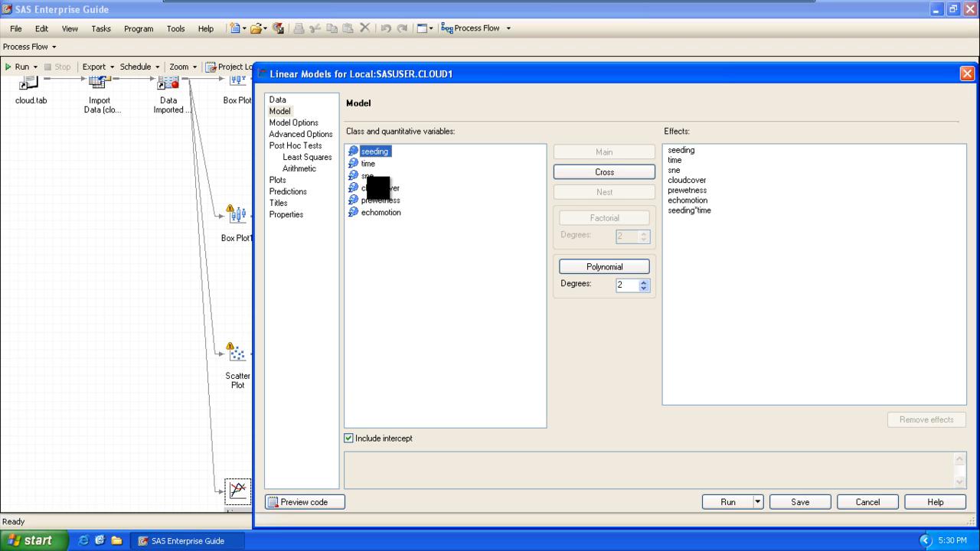
{"action": "left_click", "coordinate": [369, 176], "text": "ctrl"}
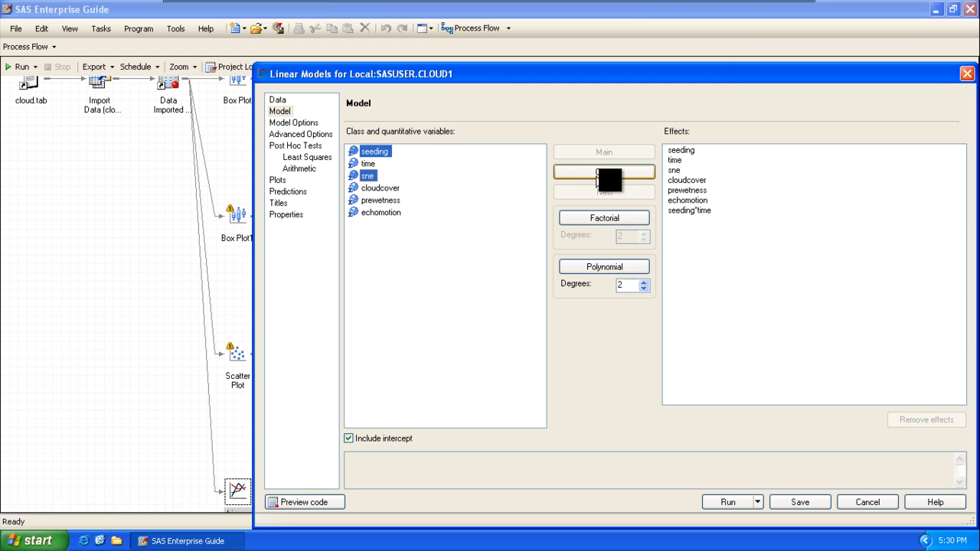
{"action": "left_click", "coordinate": [610, 179]}
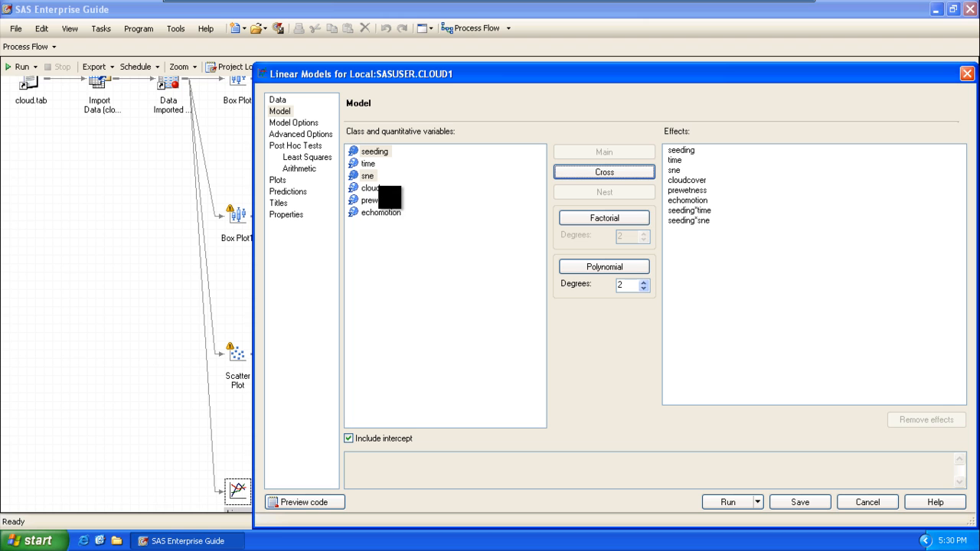
Add the crossed effects of seeding with cloudcover, prewetness and echomotion to the linear model
{"action": "left_click", "coordinate": [384, 152]}
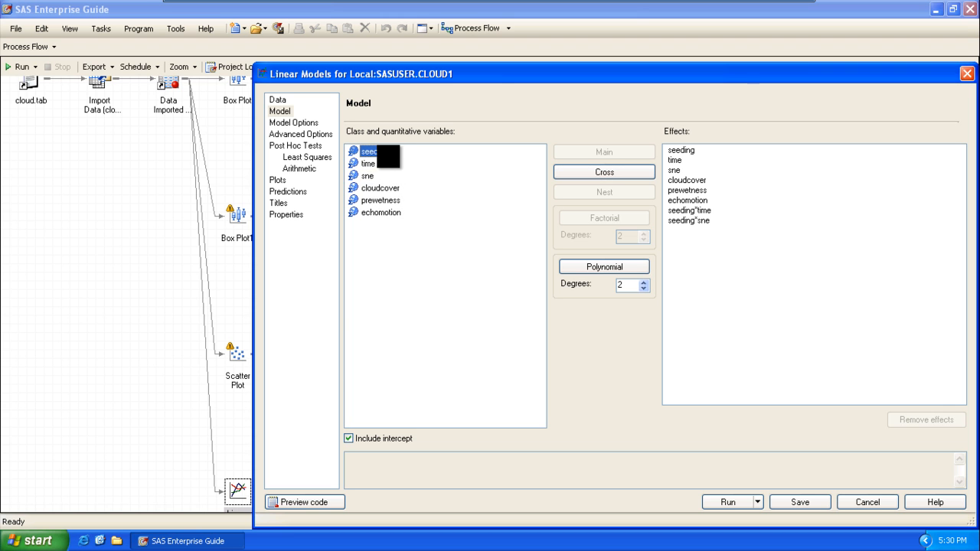
{"action": "left_click", "coordinate": [372, 189], "text": "ctrl"}
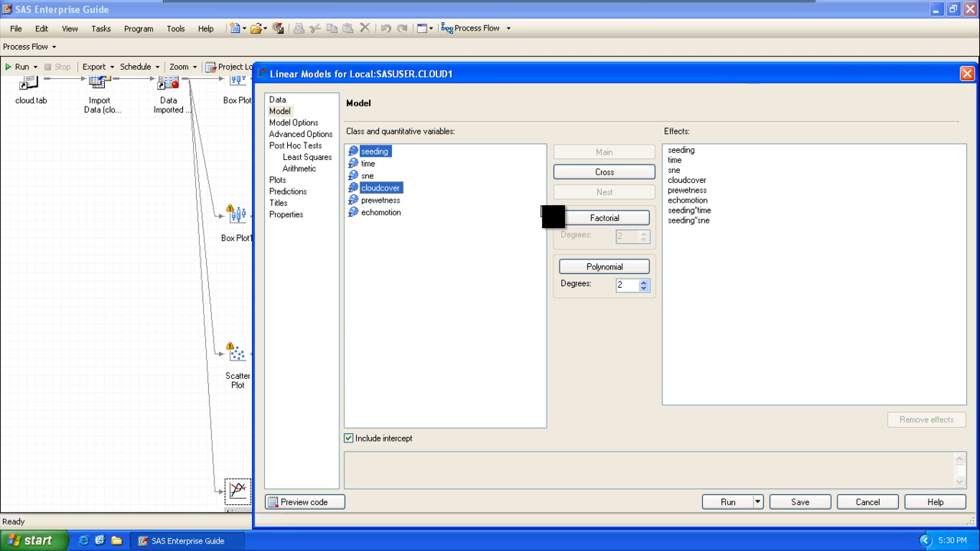
{"action": "left_click", "coordinate": [609, 172]}
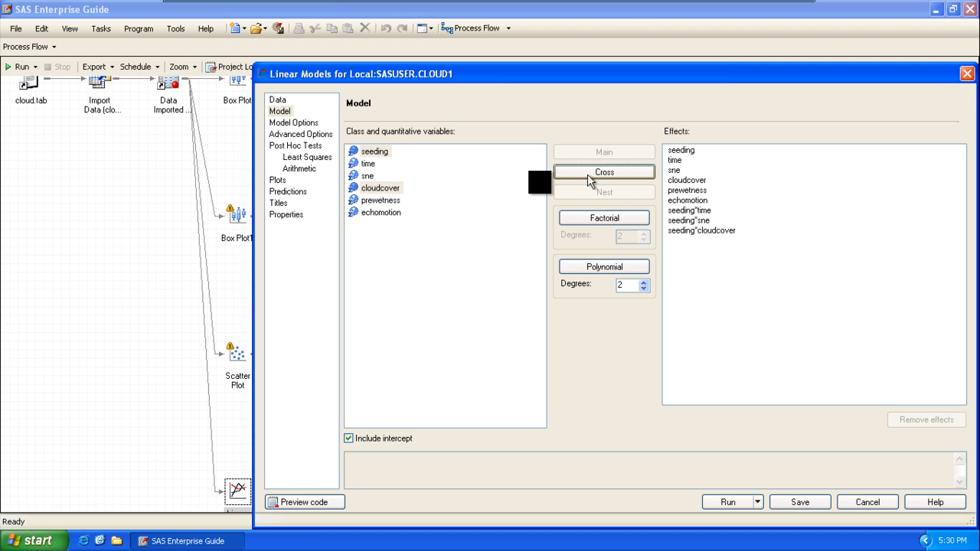
{"action": "left_click", "coordinate": [377, 152]}
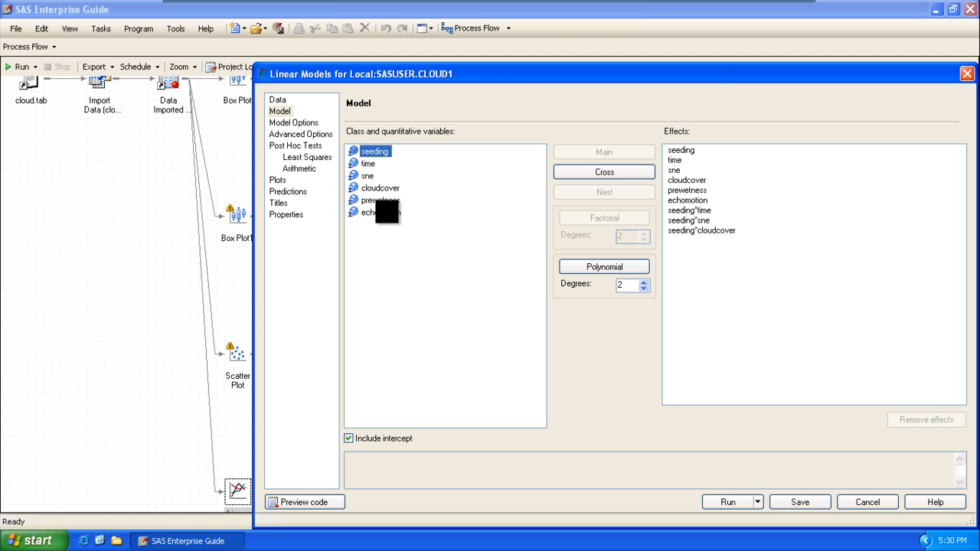
{"action": "left_click", "coordinate": [376, 201], "text": "ctrl"}
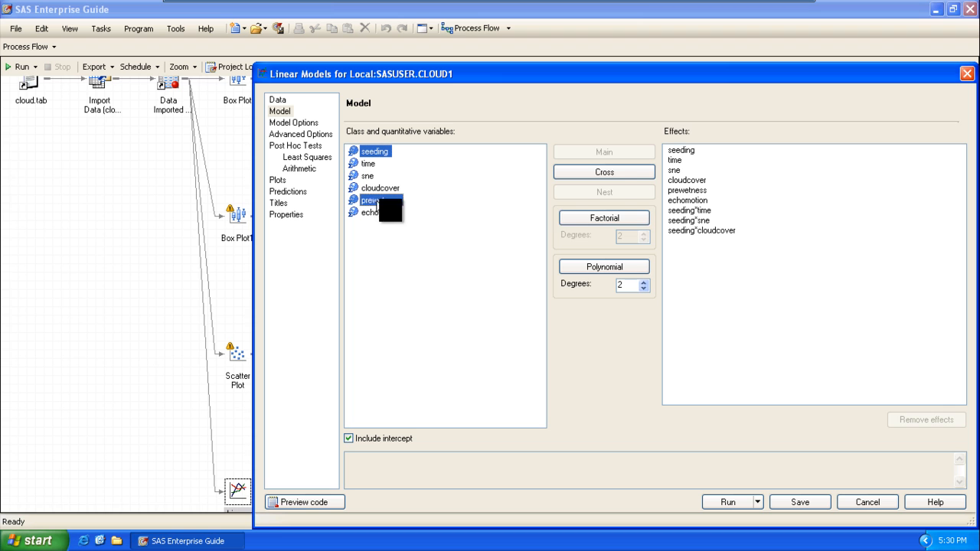
{"action": "left_click", "coordinate": [611, 170]}
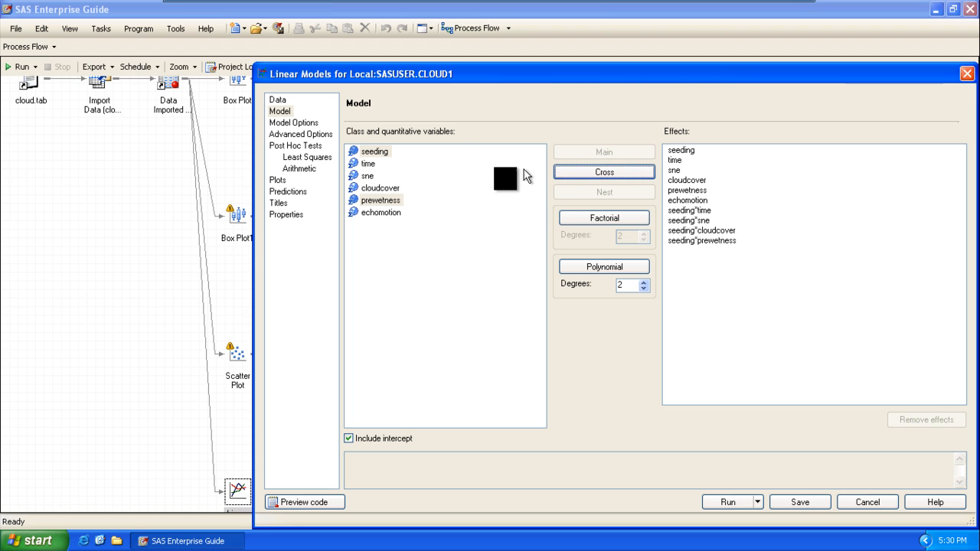
{"action": "left_click", "coordinate": [387, 152]}
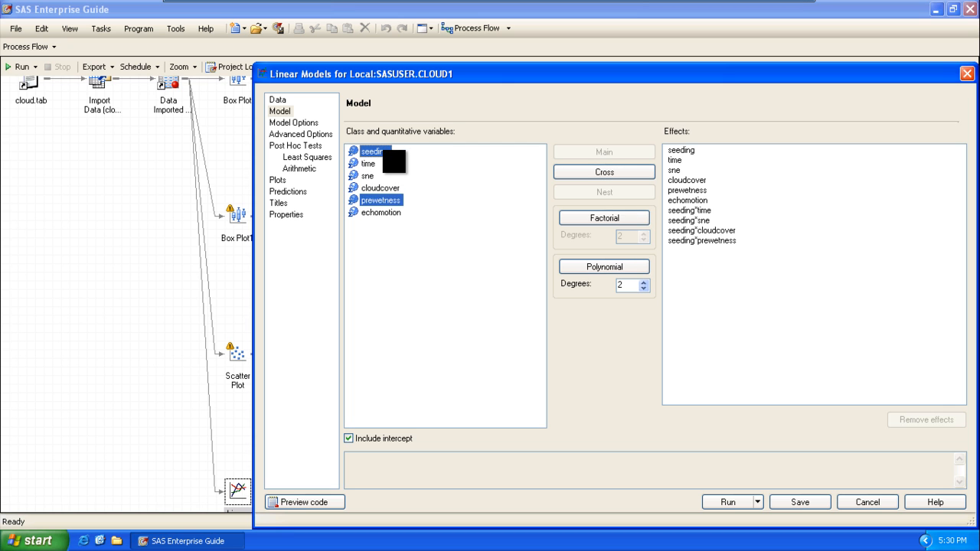
{"action": "left_click", "coordinate": [375, 213], "text": "ctrl"}
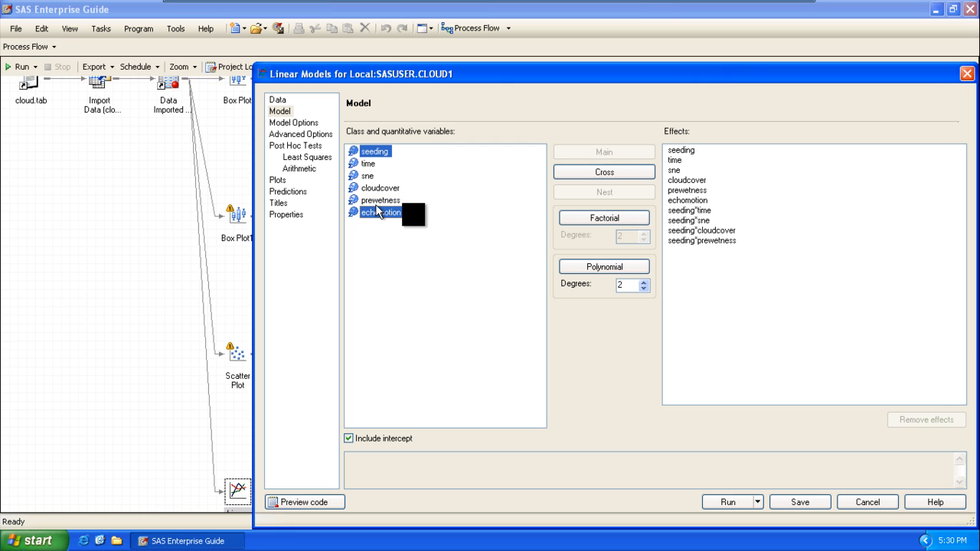
{"action": "left_click", "coordinate": [609, 173]}
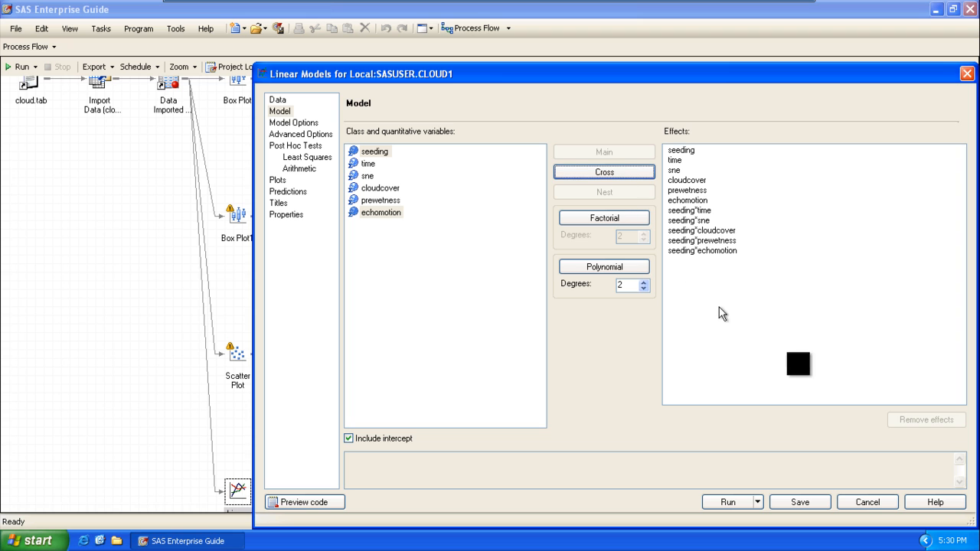
Run the linear model and review its Type I and Type III tests, parameter estimates and diagnostic plots
{"action": "mouse_move", "coordinate": [839, 446]}
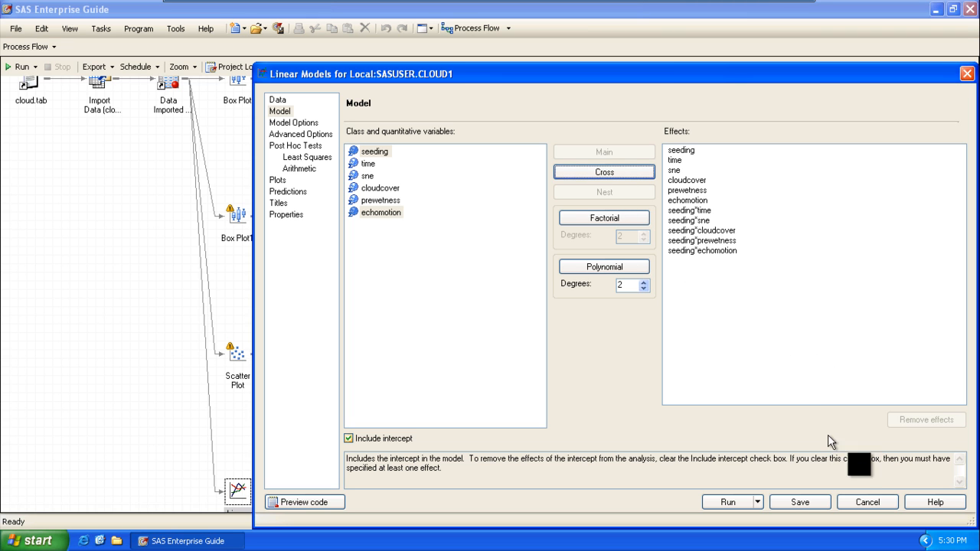
{"action": "left_click", "coordinate": [816, 506]}
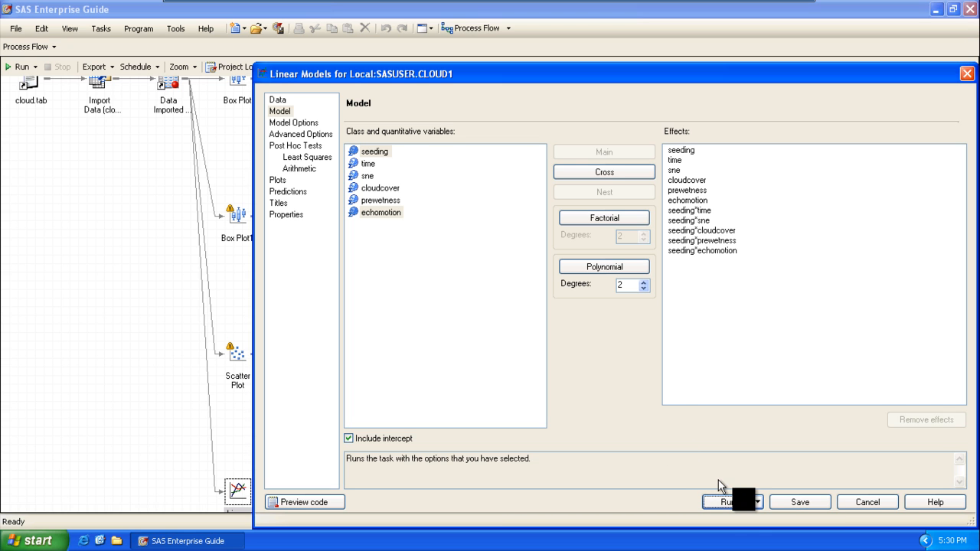
{"action": "left_click", "coordinate": [724, 501]}
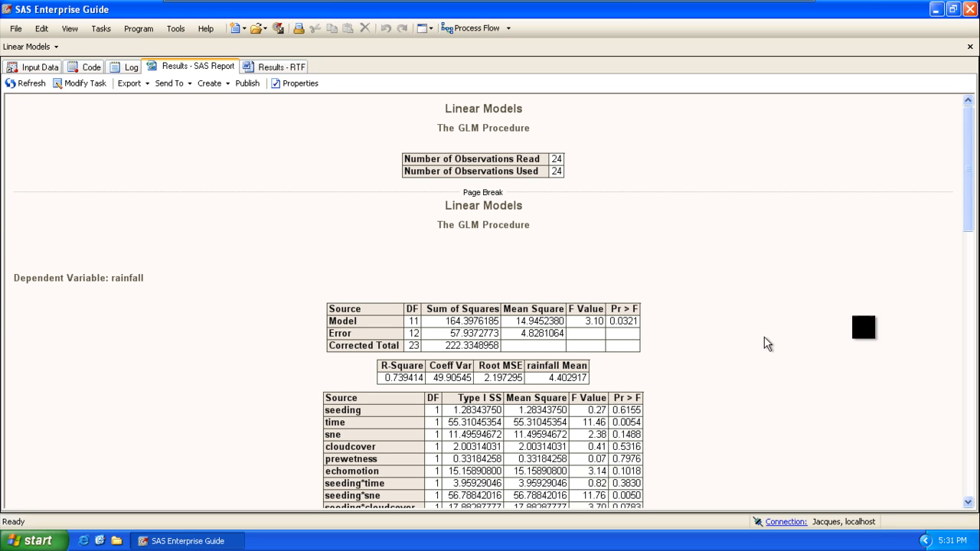
{"action": "left_click_drag", "start_coordinate": [971, 223], "coordinate": [970, 286]}
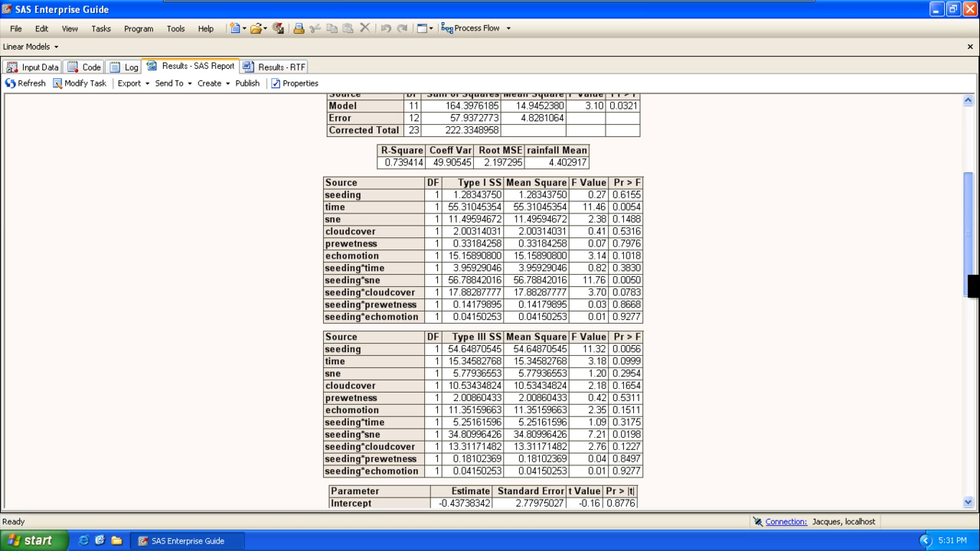
{"action": "left_click_drag", "start_coordinate": [971, 284], "coordinate": [960, 461]}
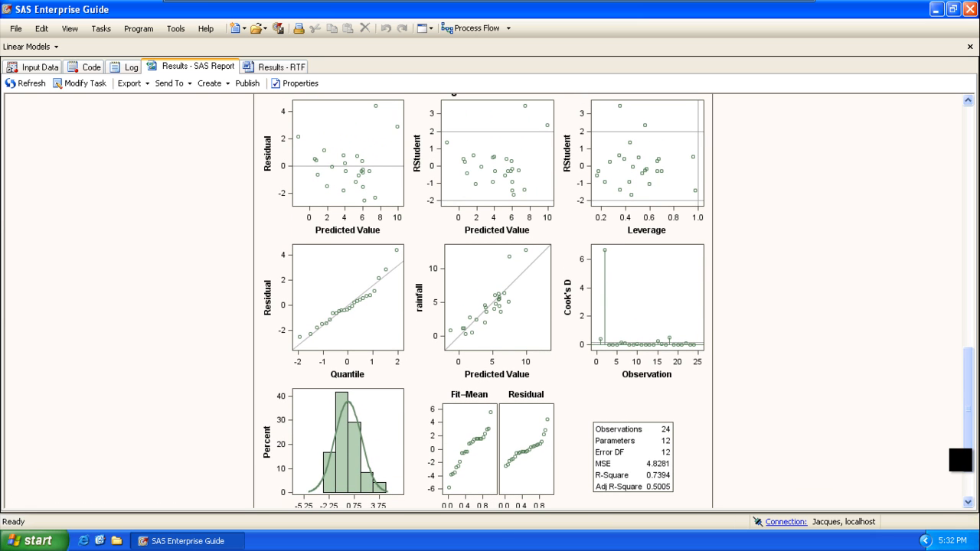
{"action": "left_click_drag", "start_coordinate": [961, 460], "coordinate": [962, 315]}
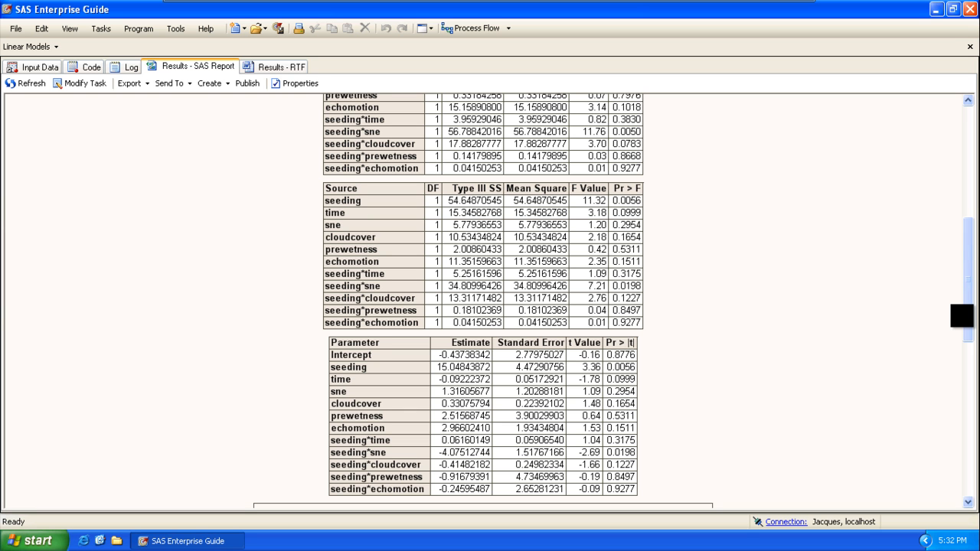
{"action": "left_click_drag", "start_coordinate": [961, 315], "coordinate": [974, 191]}
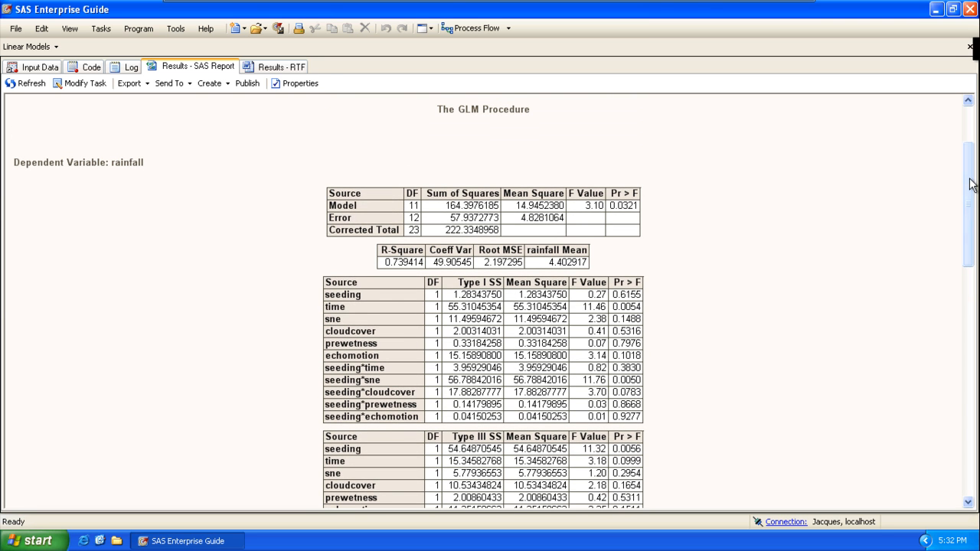
Close the linear model results and start a Line Plot task of the type "Multiple line plots by group column"
{"action": "left_click", "coordinate": [970, 47]}
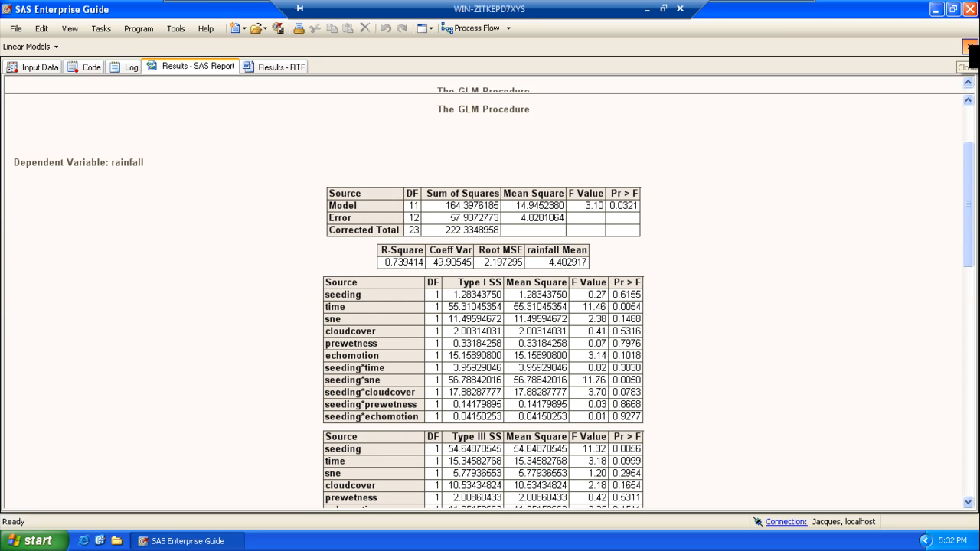
{"action": "left_click", "coordinate": [138, 29]}
{"action": "mouse_move", "coordinate": [103, 30]}
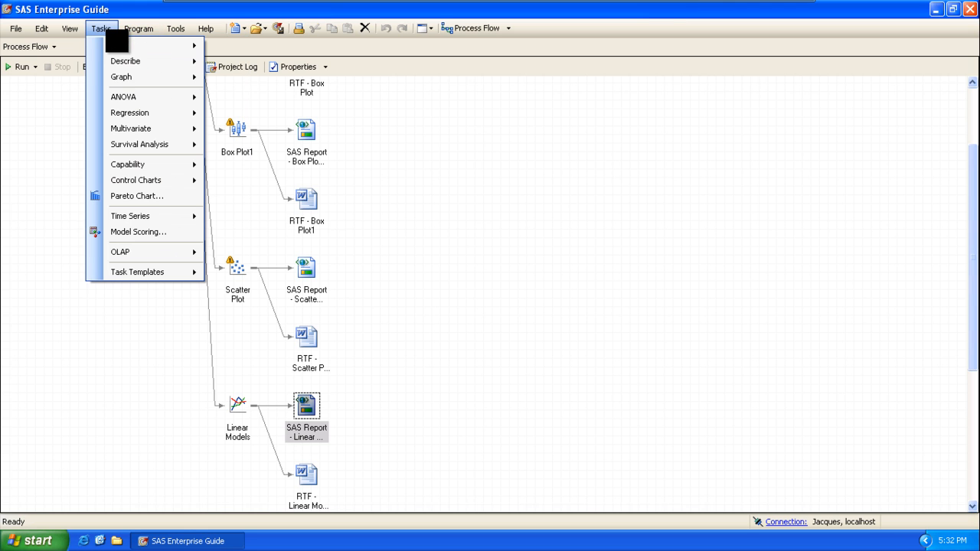
{"action": "mouse_move", "coordinate": [108, 98]}
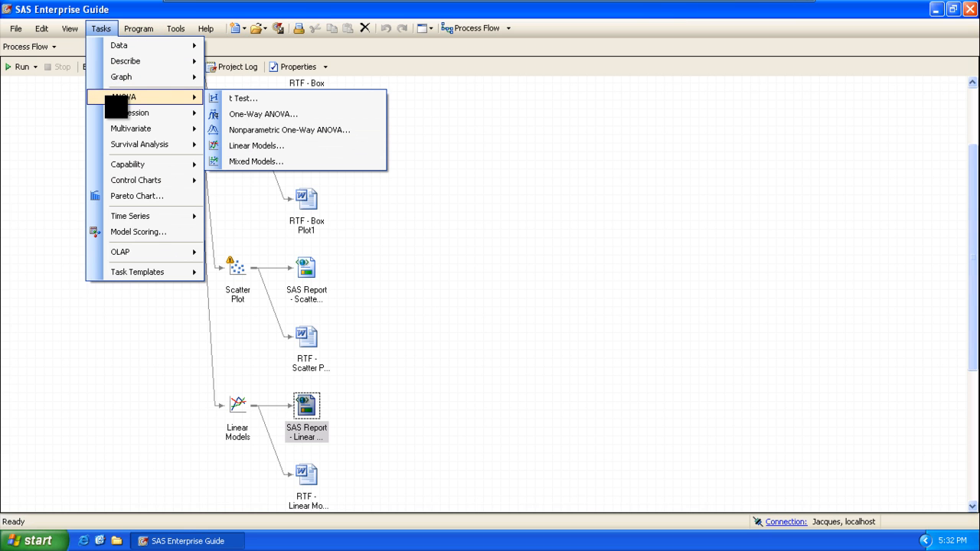
{"action": "mouse_move", "coordinate": [126, 77]}
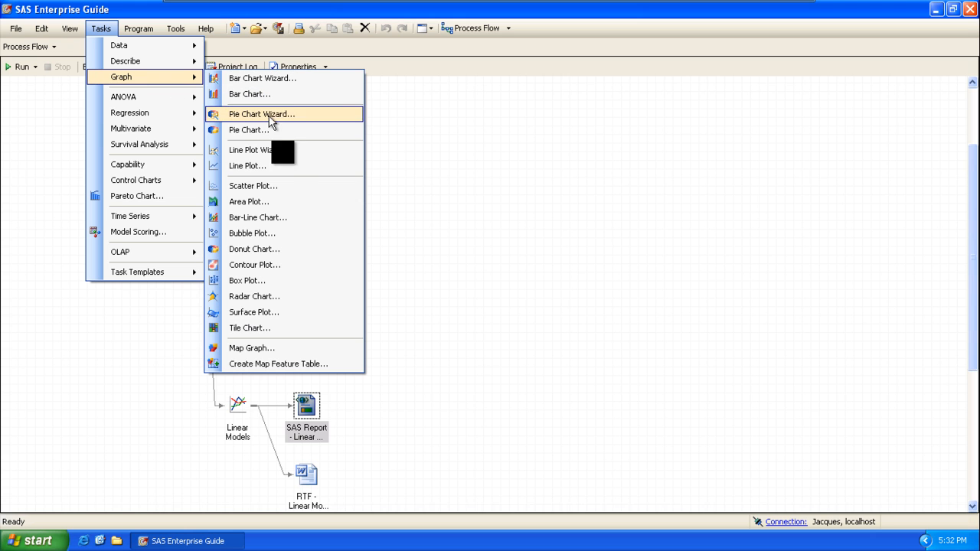
{"action": "left_click", "coordinate": [272, 167]}
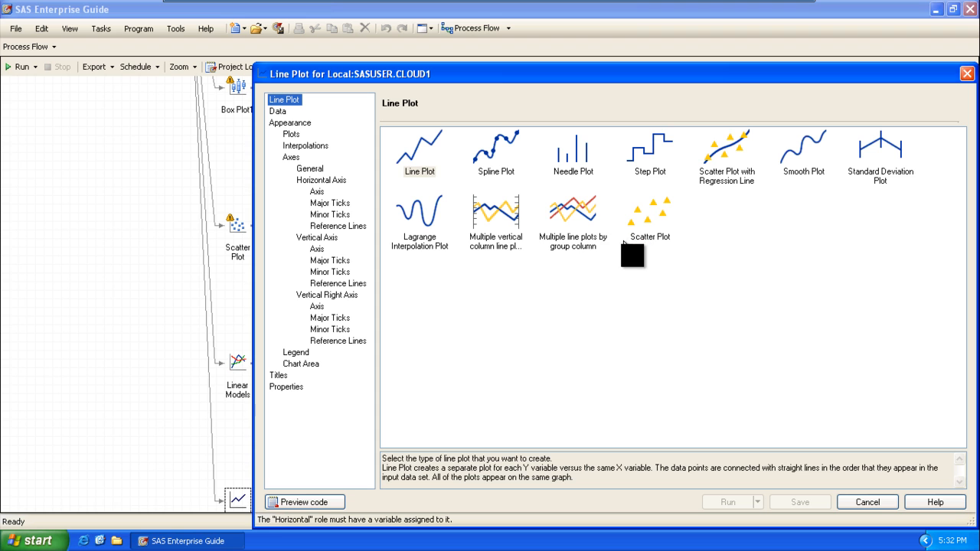
{"action": "left_click", "coordinate": [576, 236]}
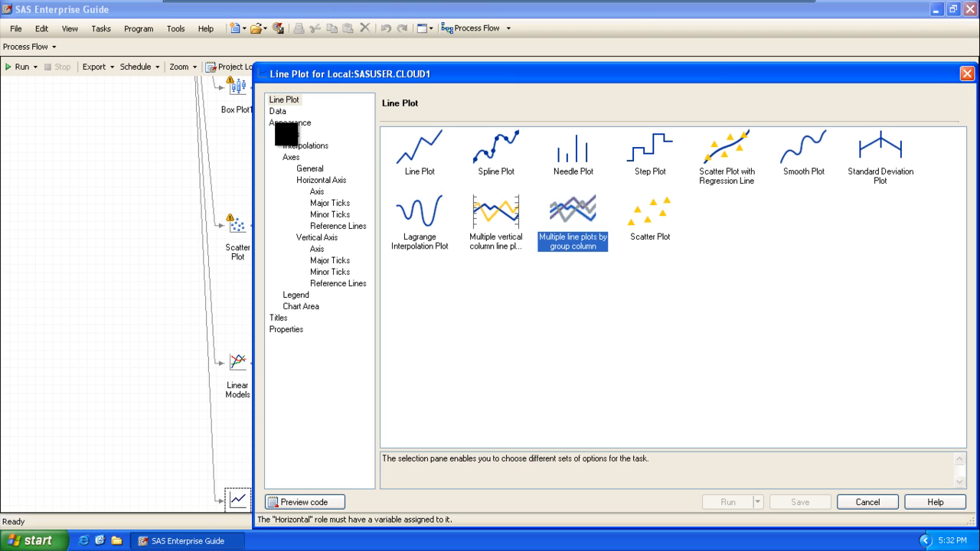
Assign rainfall as the vertical variable, sne as the horizontal variable and seeding as the group variable of the line plot
{"action": "left_click", "coordinate": [280, 114]}
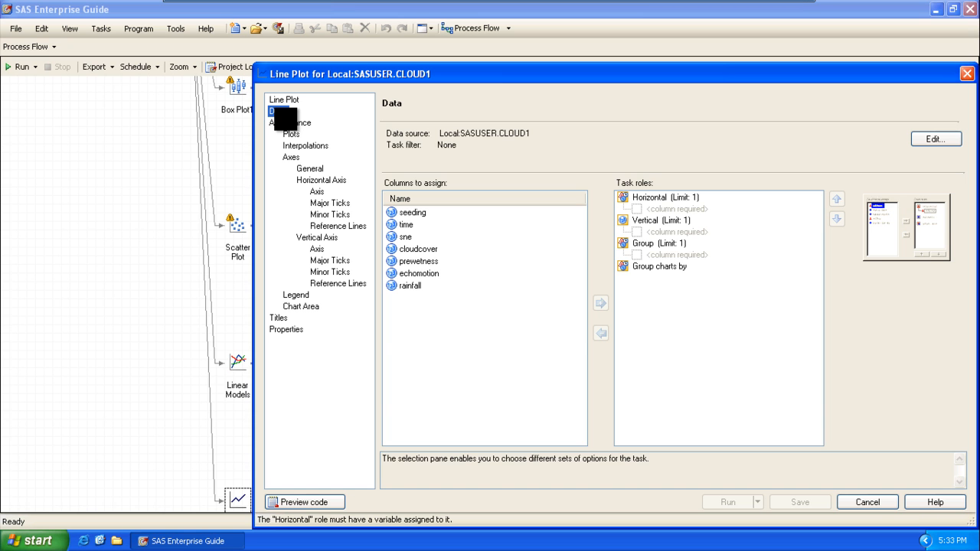
{"action": "left_click", "coordinate": [408, 285]}
{"action": "left_click_drag", "start_coordinate": [407, 285], "coordinate": [659, 233]}
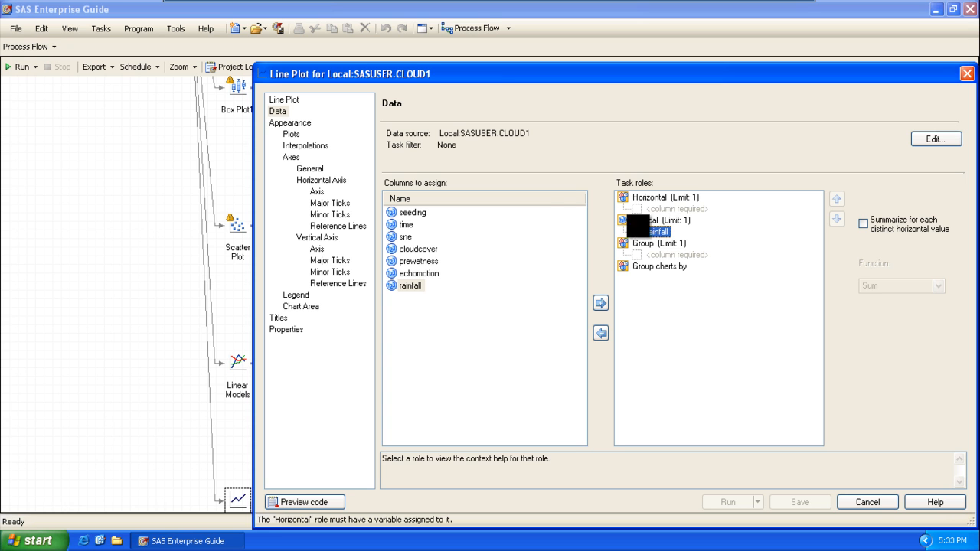
{"action": "left_click", "coordinate": [404, 237]}
{"action": "left_click_drag", "start_coordinate": [405, 237], "coordinate": [643, 209]}
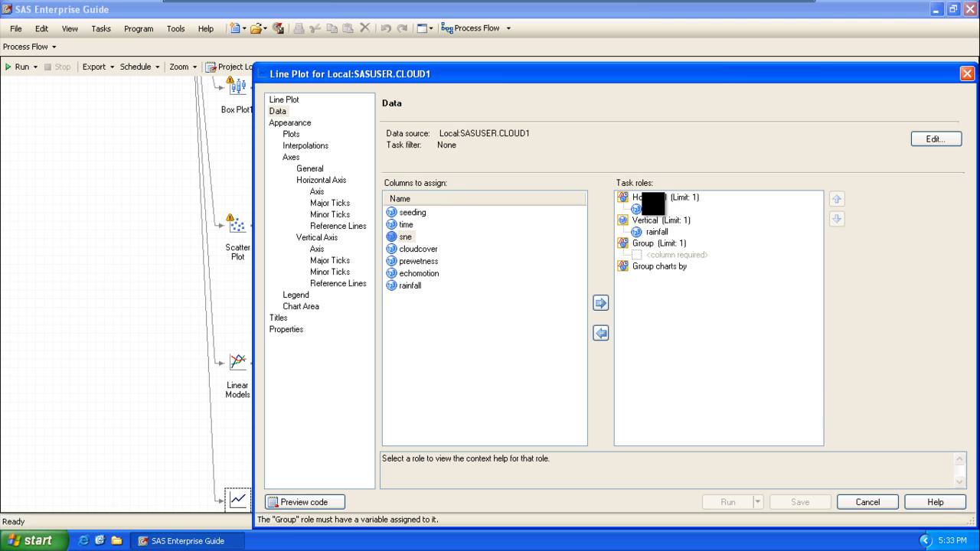
{"action": "left_click", "coordinate": [649, 206]}
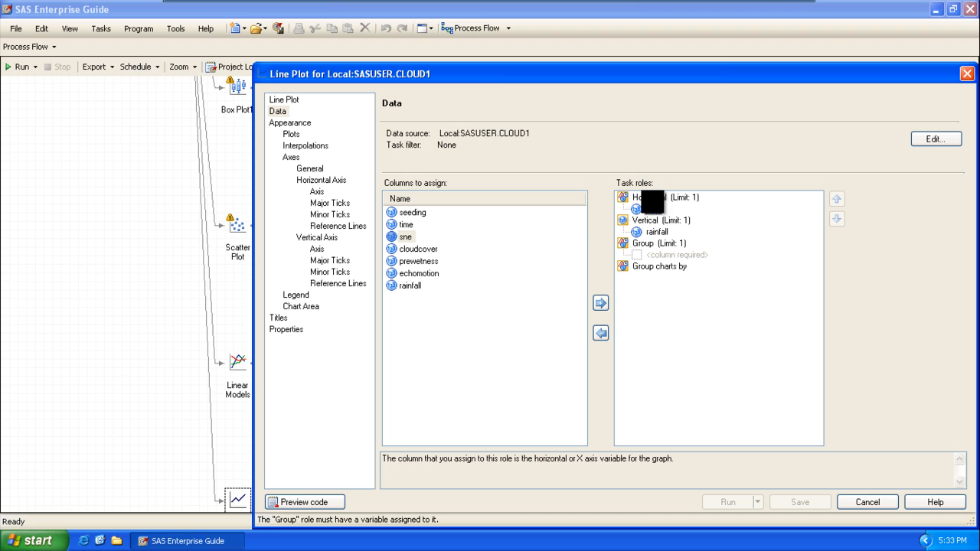
{"action": "left_click", "coordinate": [409, 212]}
{"action": "left_click_drag", "start_coordinate": [408, 212], "coordinate": [649, 255]}
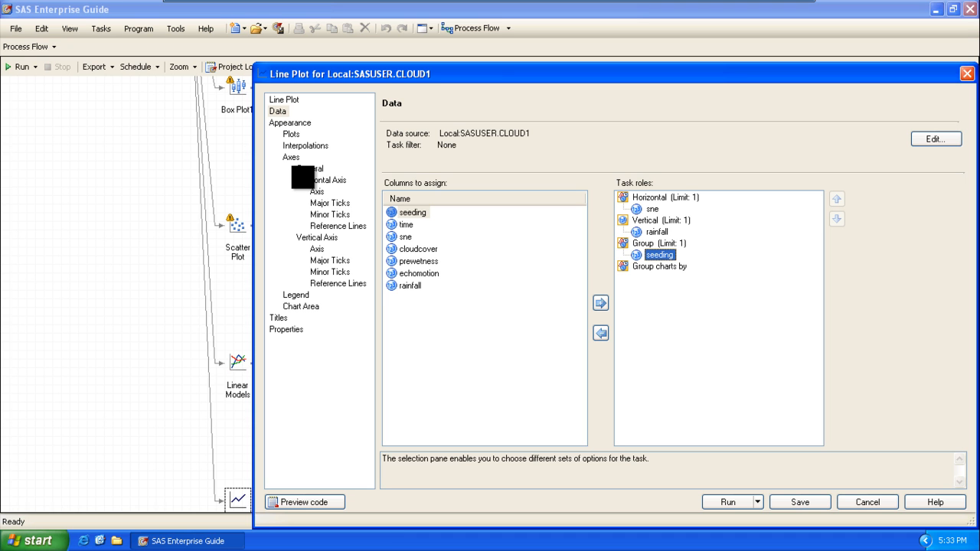
Set the line style of the plot for seeding group 1 to Dashed
{"action": "left_click", "coordinate": [289, 123]}
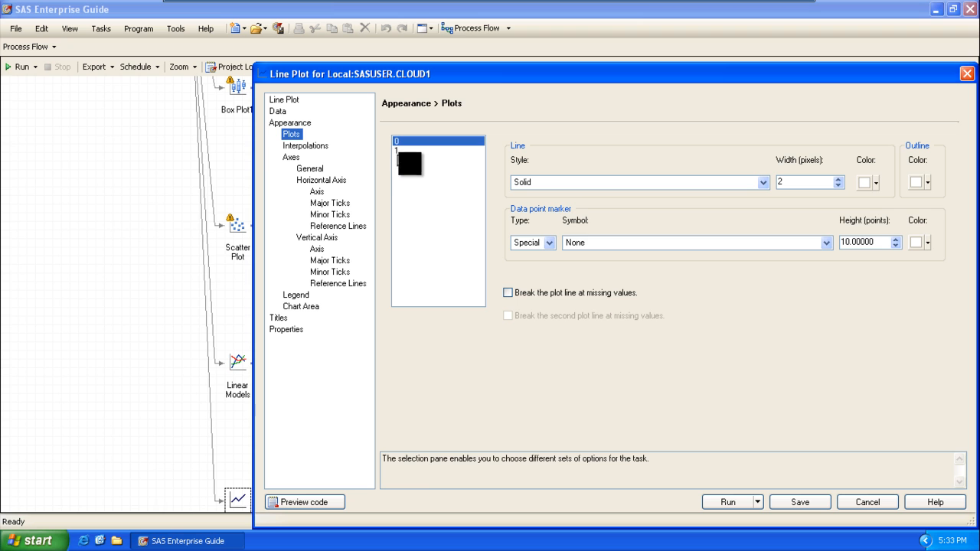
{"action": "left_click", "coordinate": [408, 150]}
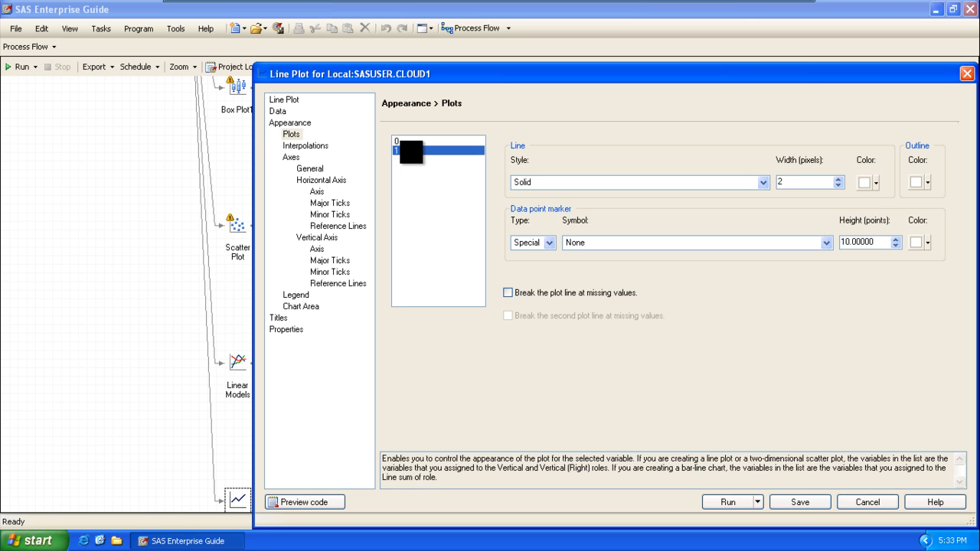
{"action": "left_click", "coordinate": [400, 141]}
{"action": "left_click", "coordinate": [399, 150]}
{"action": "left_click", "coordinate": [548, 186]}
{"action": "left_click", "coordinate": [536, 207]}
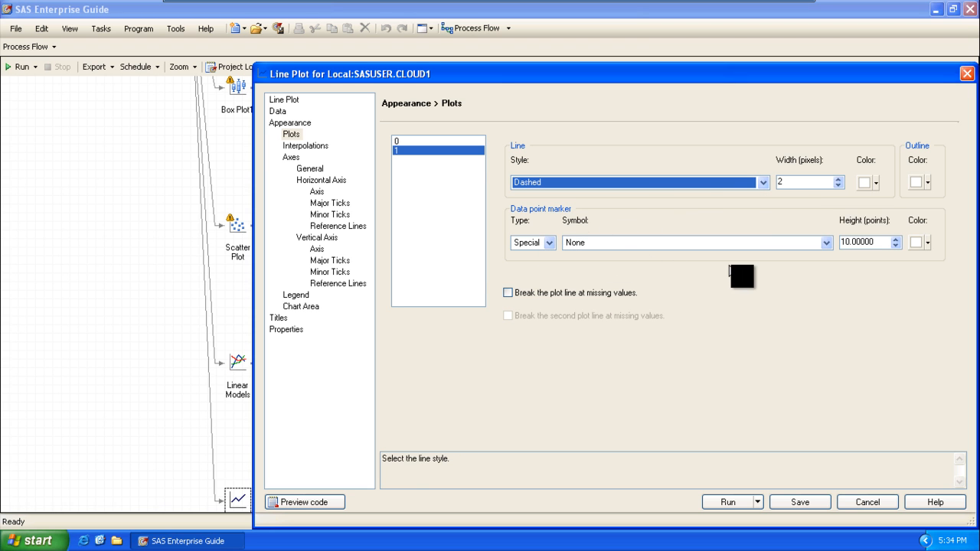
Give seeding group 1 triangle data point markers with a height of 10 points and a bright green color
{"action": "left_click", "coordinate": [705, 244]}
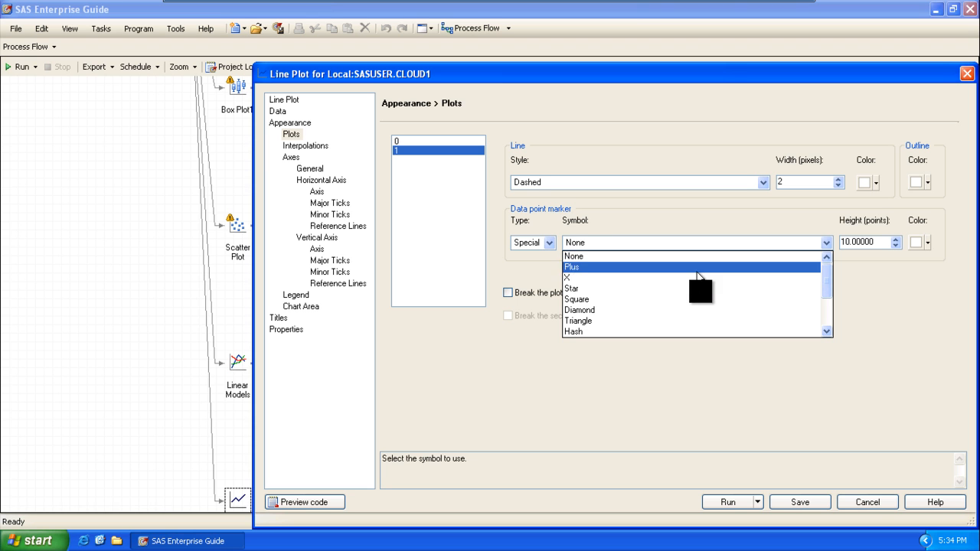
{"action": "left_click", "coordinate": [650, 321]}
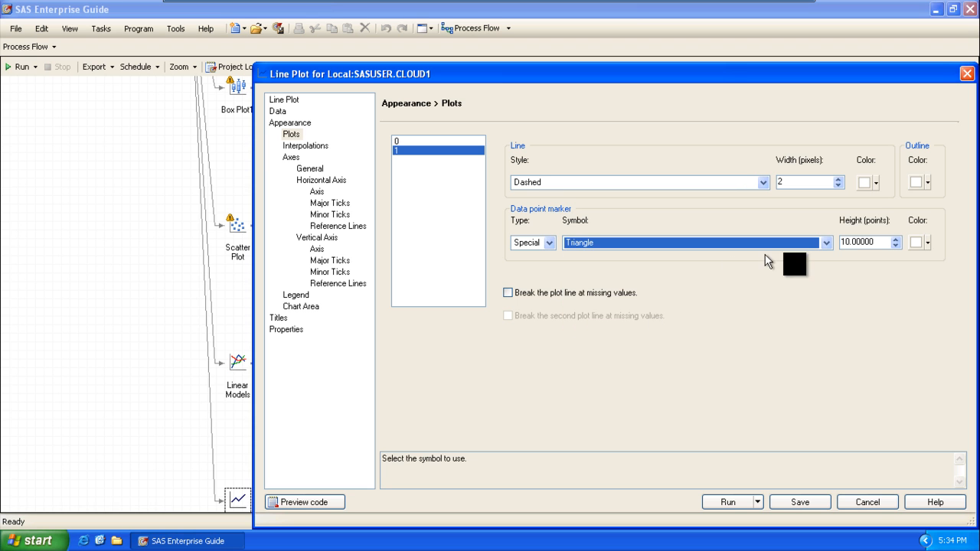
{"action": "double_click", "coordinate": [875, 241]}
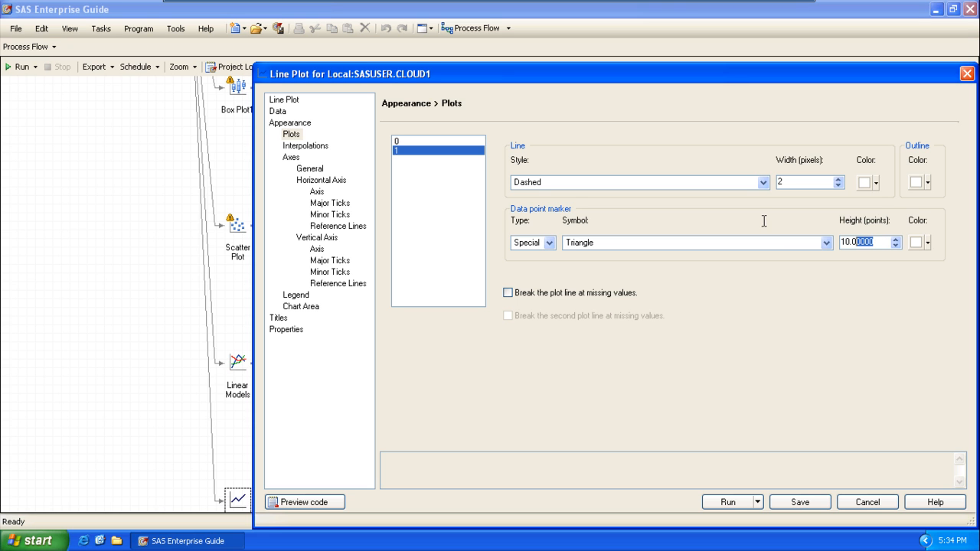
{"action": "type", "text": "10"}
{"action": "left_click", "coordinate": [927, 243]}
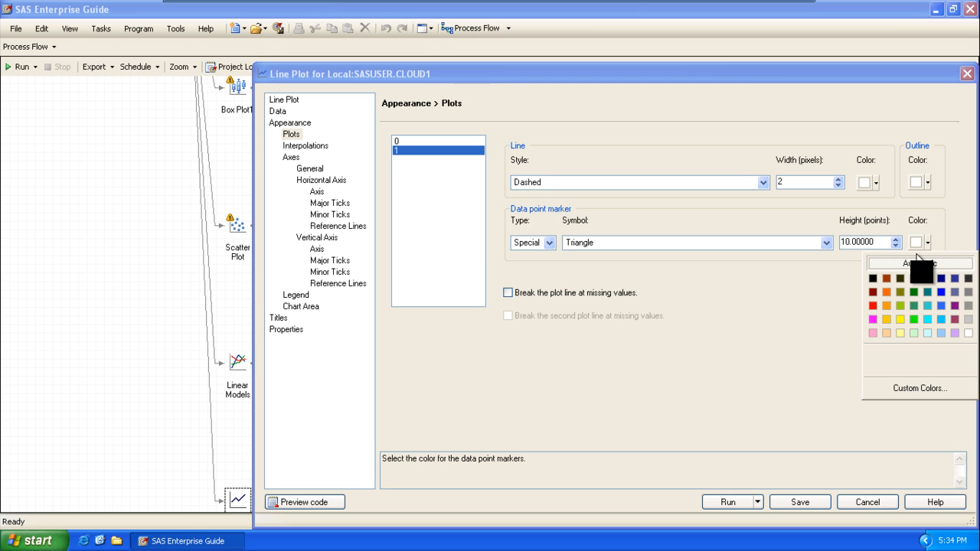
{"action": "left_click", "coordinate": [914, 320]}
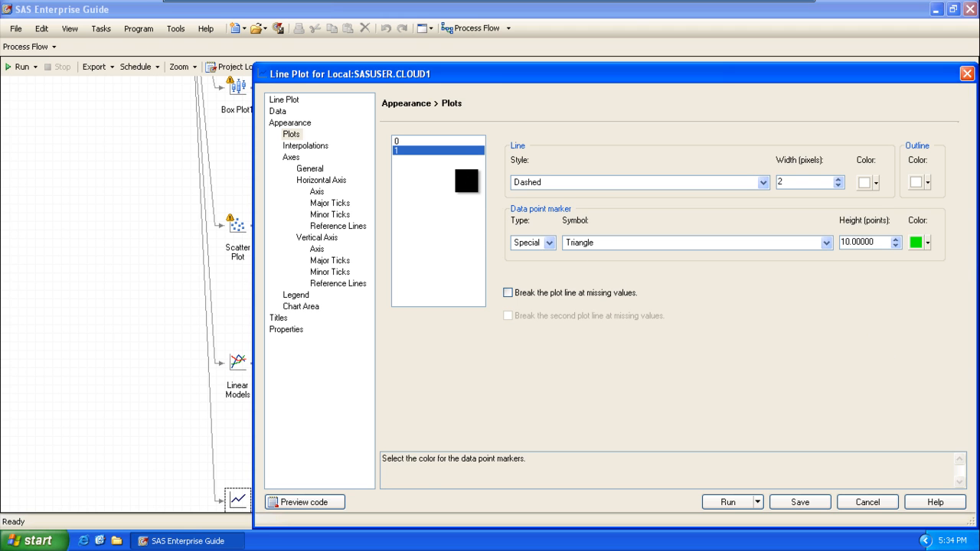
Give seeding group 0 a dashed line and yellow triangle data point markers with a height of 10 points
{"action": "left_click", "coordinate": [425, 141]}
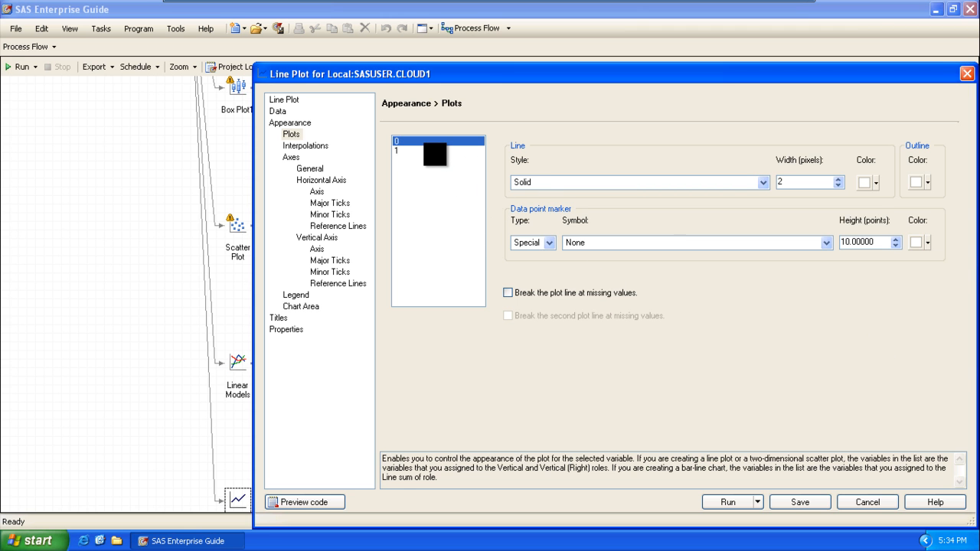
{"action": "left_click", "coordinate": [582, 184]}
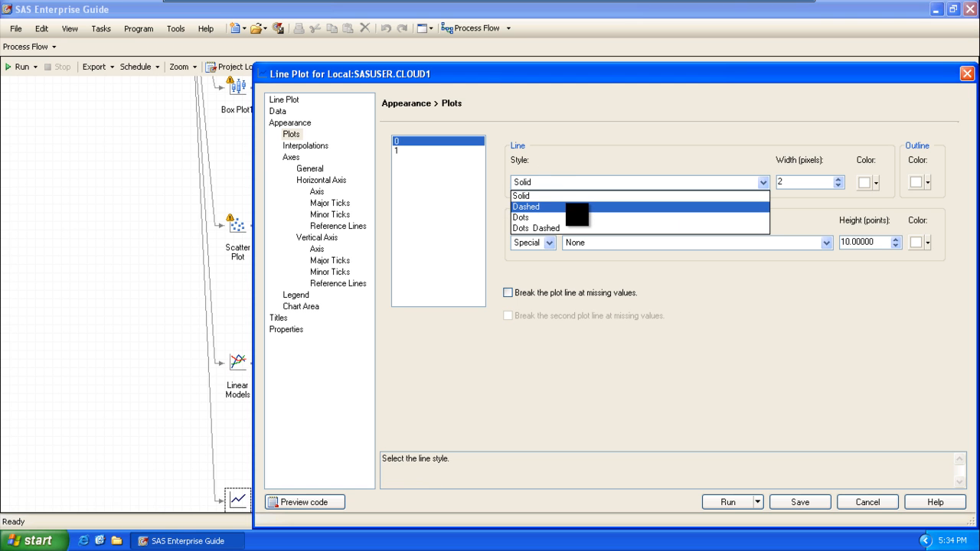
{"action": "left_click", "coordinate": [569, 207]}
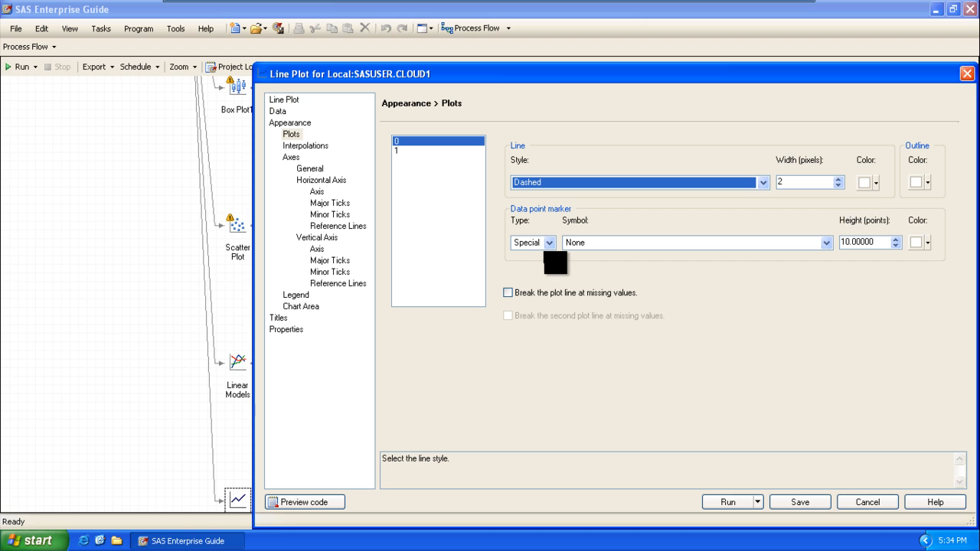
{"action": "left_click", "coordinate": [589, 243]}
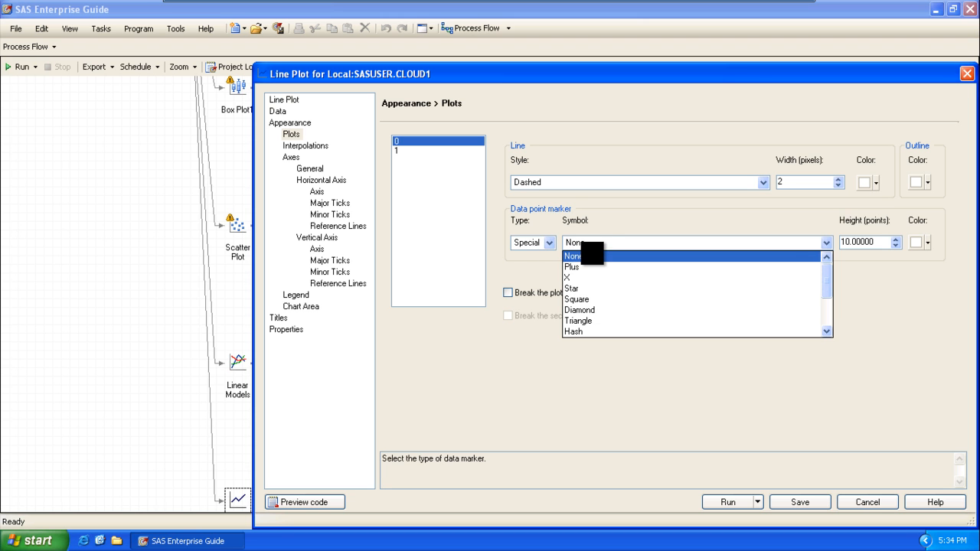
{"action": "left_click", "coordinate": [582, 322]}
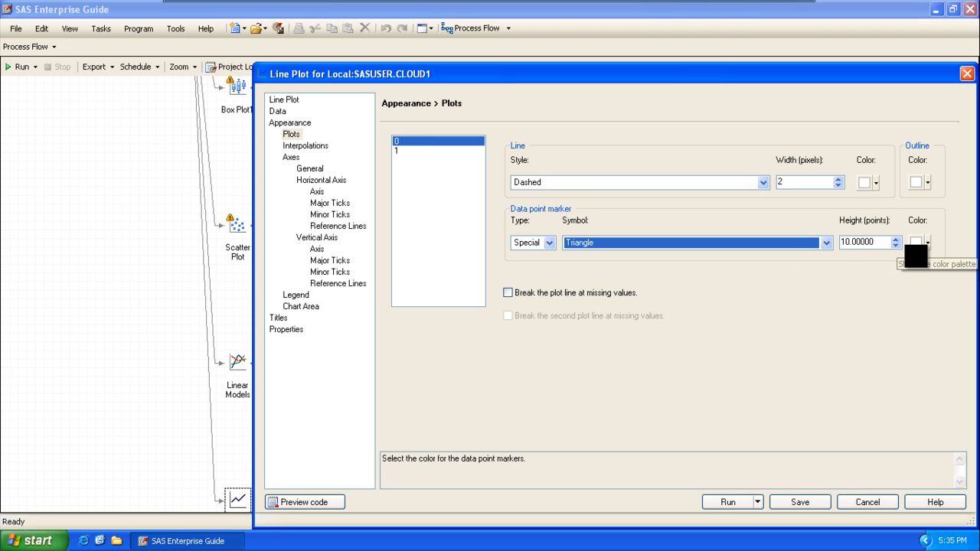
{"action": "left_click_drag", "start_coordinate": [883, 241], "coordinate": [774, 220]}
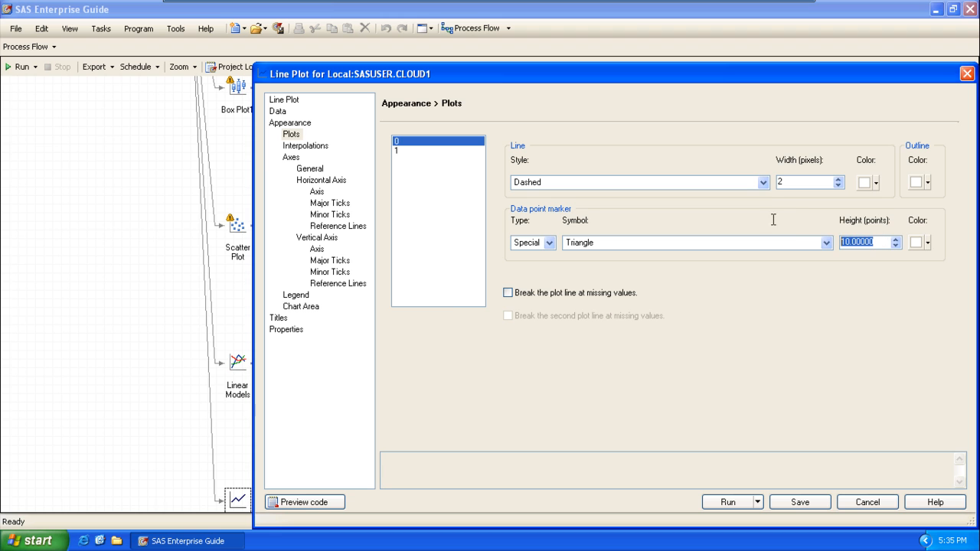
{"action": "type", "text": "10"}
{"action": "left_click", "coordinate": [926, 243]}
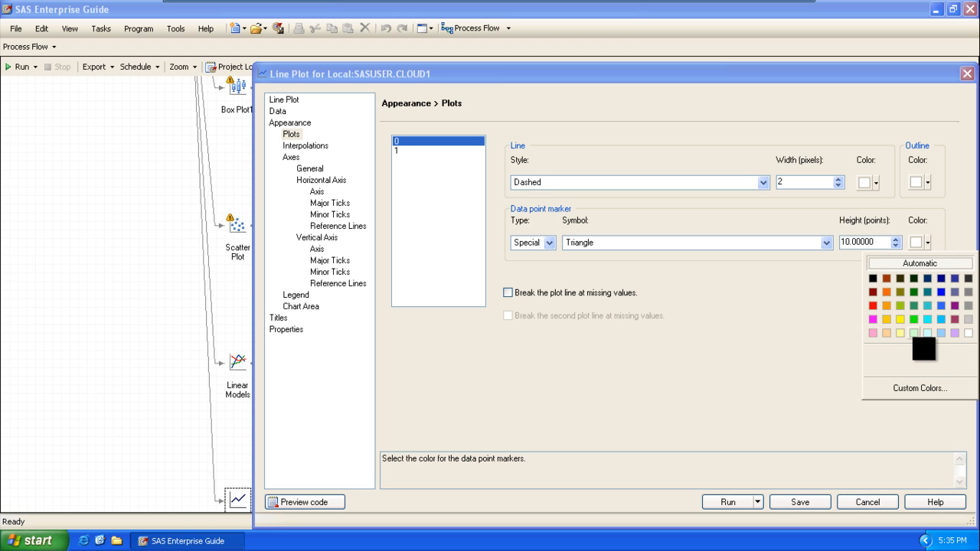
{"action": "left_click", "coordinate": [901, 320]}
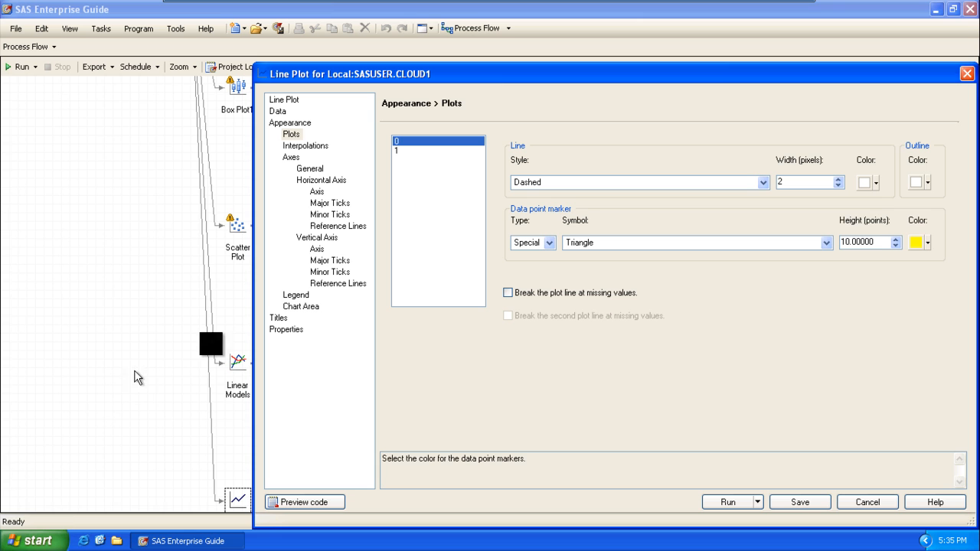
Set the interpolation method to Regression for both seeding groups 0 and 1
{"action": "left_click", "coordinate": [320, 145]}
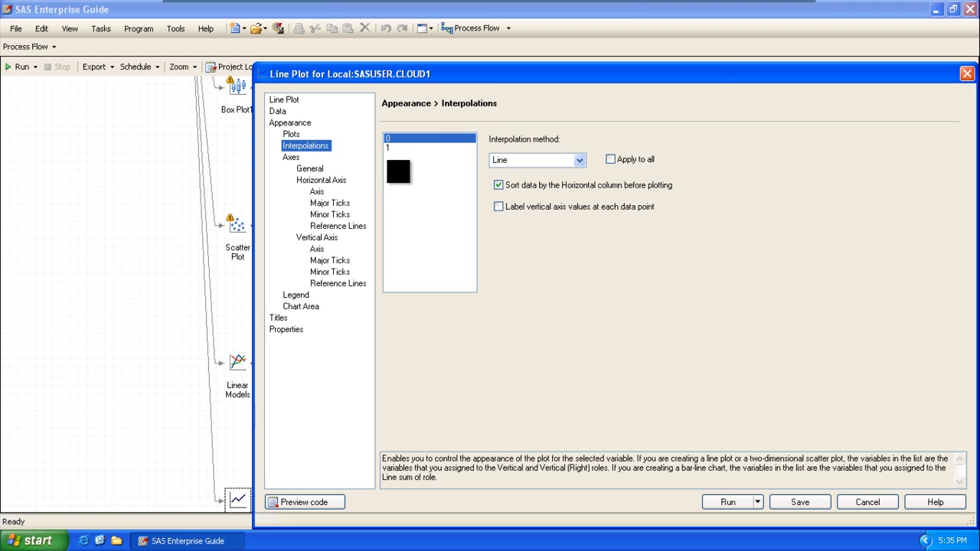
{"action": "left_click", "coordinate": [542, 161]}
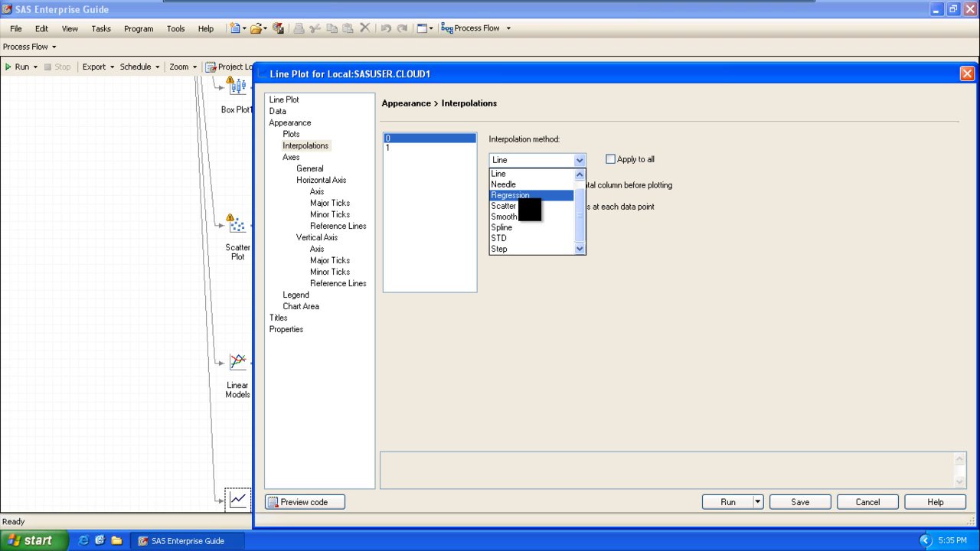
{"action": "scroll", "coordinate": [530, 209], "scroll_direction": "up", "scroll_amount": 1}
{"action": "left_click", "coordinate": [529, 209]}
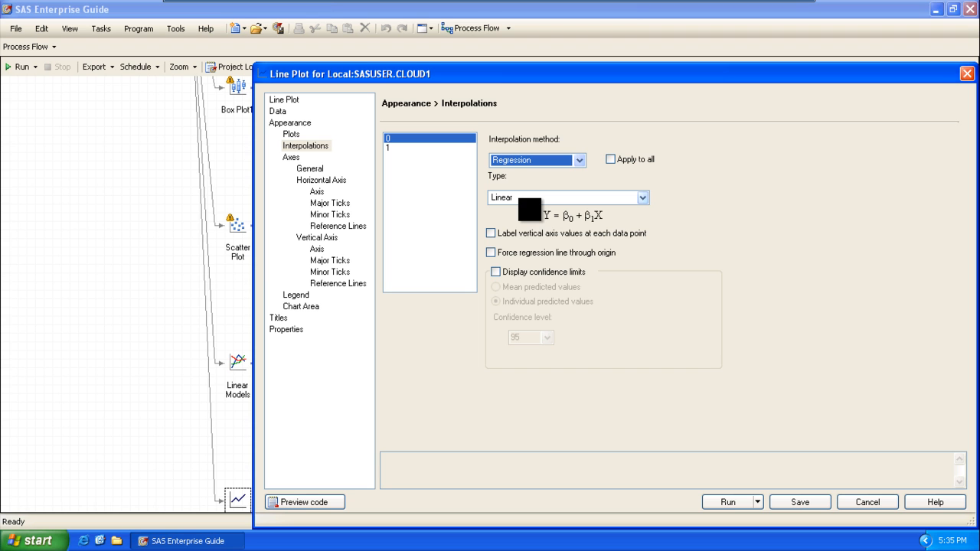
{"action": "left_click", "coordinate": [413, 158]}
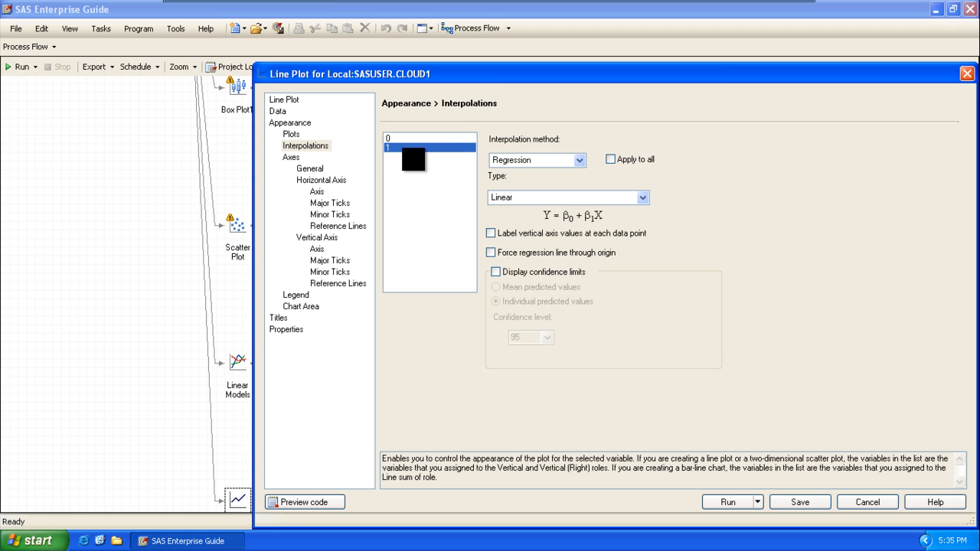
{"action": "left_click", "coordinate": [532, 159]}
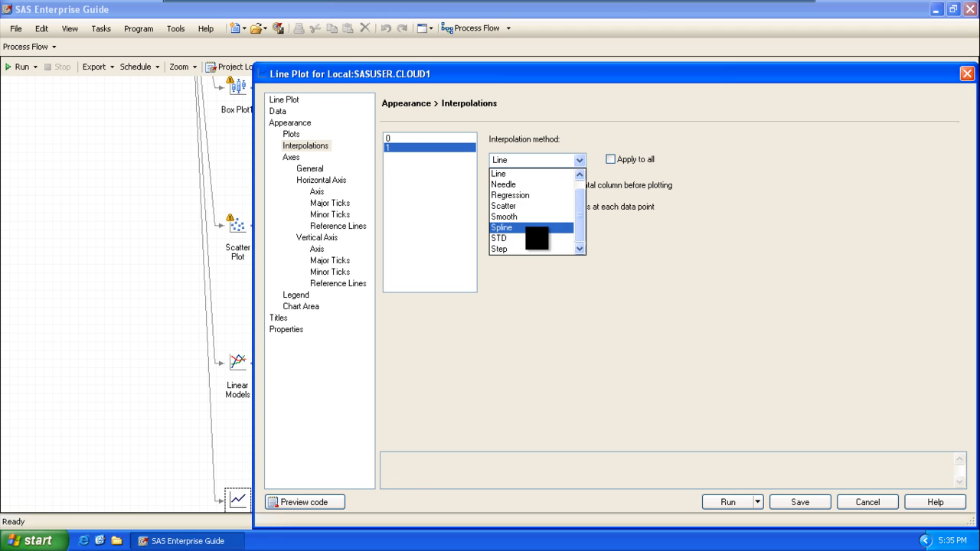
{"action": "left_click", "coordinate": [522, 197]}
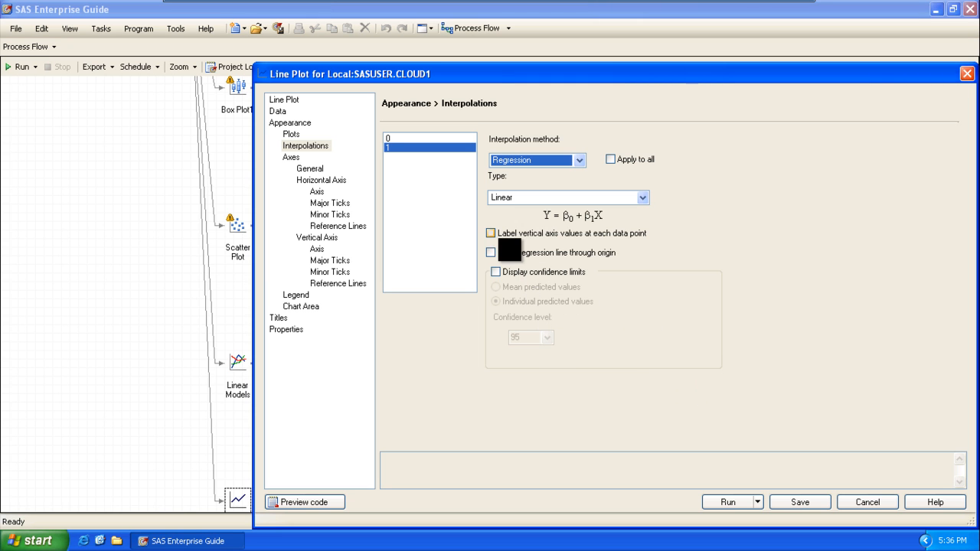
Label the vertical axis values at each data point for both seeding groups and run the line plot
{"action": "left_click", "coordinate": [495, 234]}
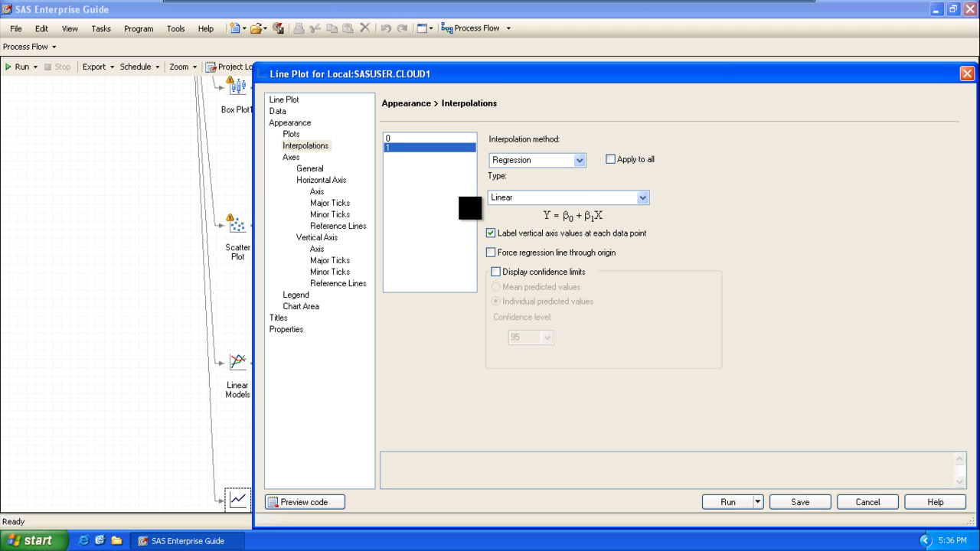
{"action": "left_click", "coordinate": [398, 138]}
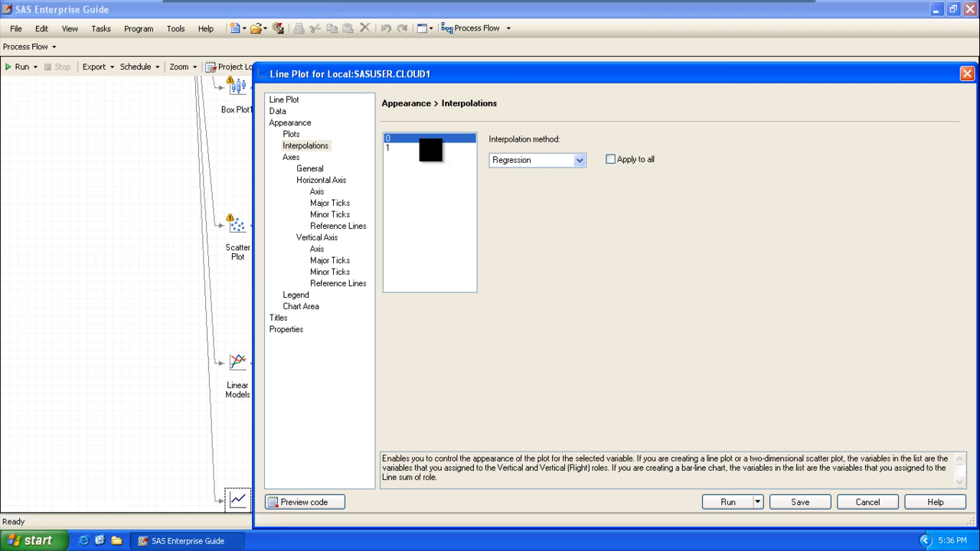
{"action": "left_click", "coordinate": [497, 234]}
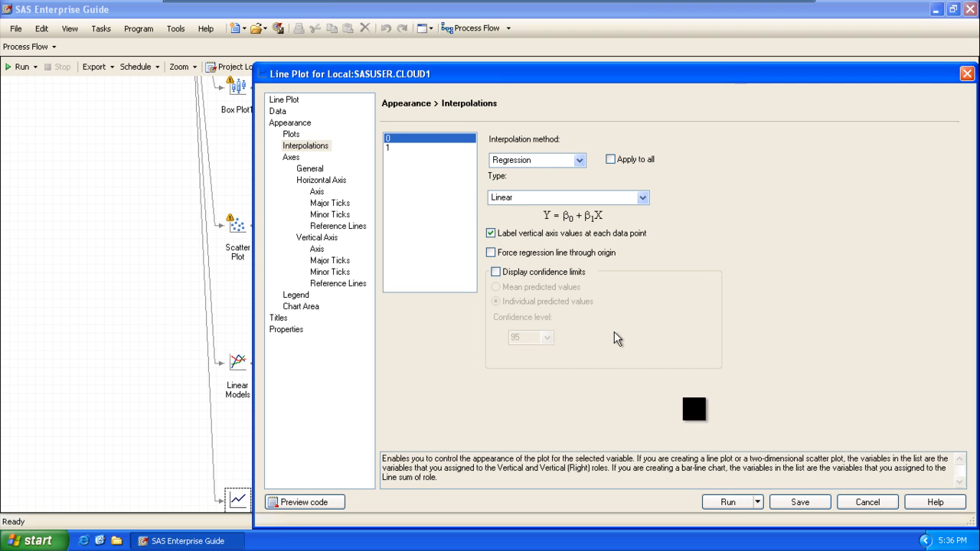
{"action": "left_click", "coordinate": [727, 502]}
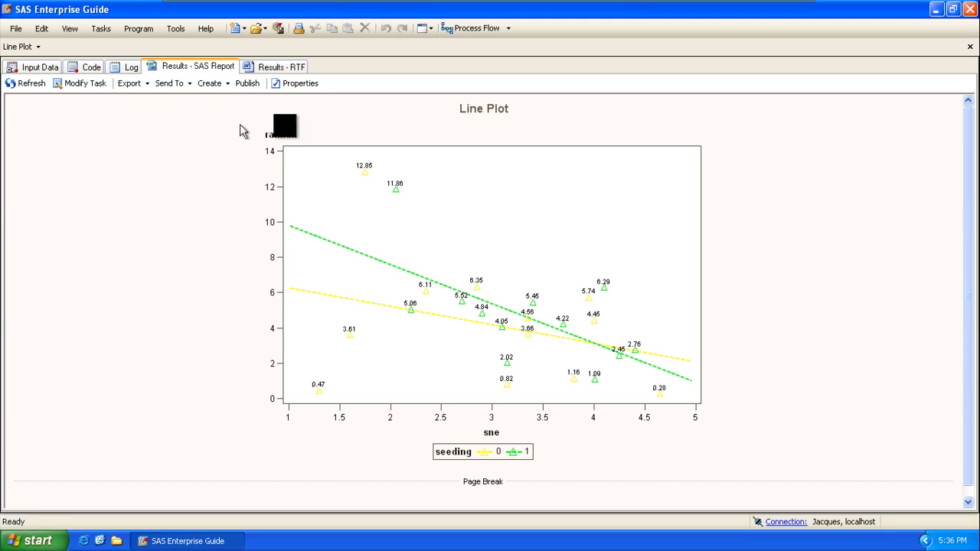
Export the line plot's SAS Report to My Documents as the SAS Report file "SAS Report - Line Plot"
{"action": "left_click", "coordinate": [129, 82]}
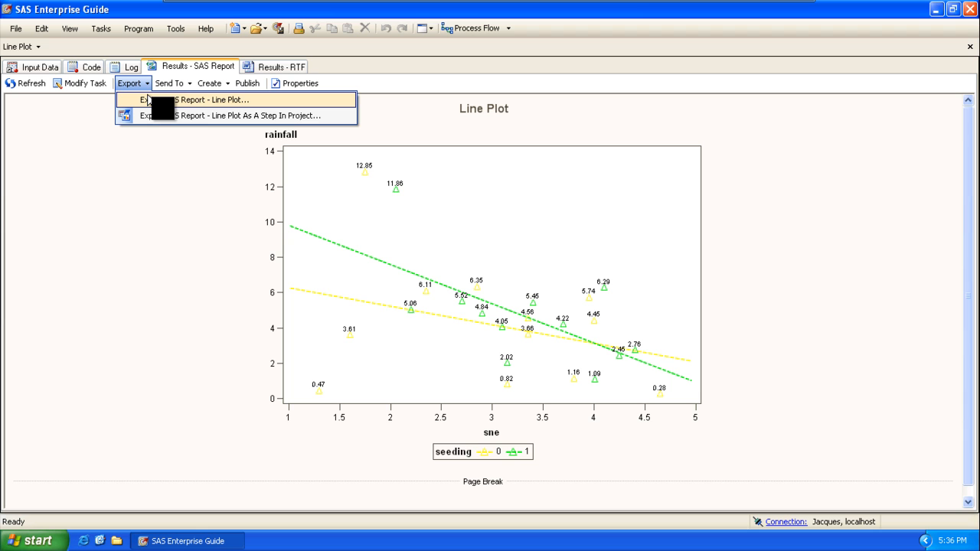
{"action": "left_click", "coordinate": [215, 100]}
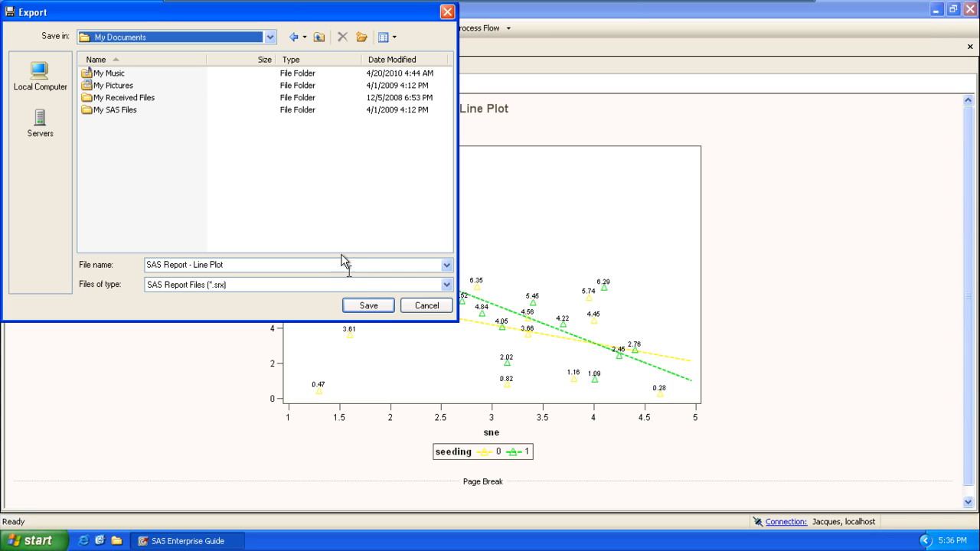
{"action": "left_click", "coordinate": [367, 305]}
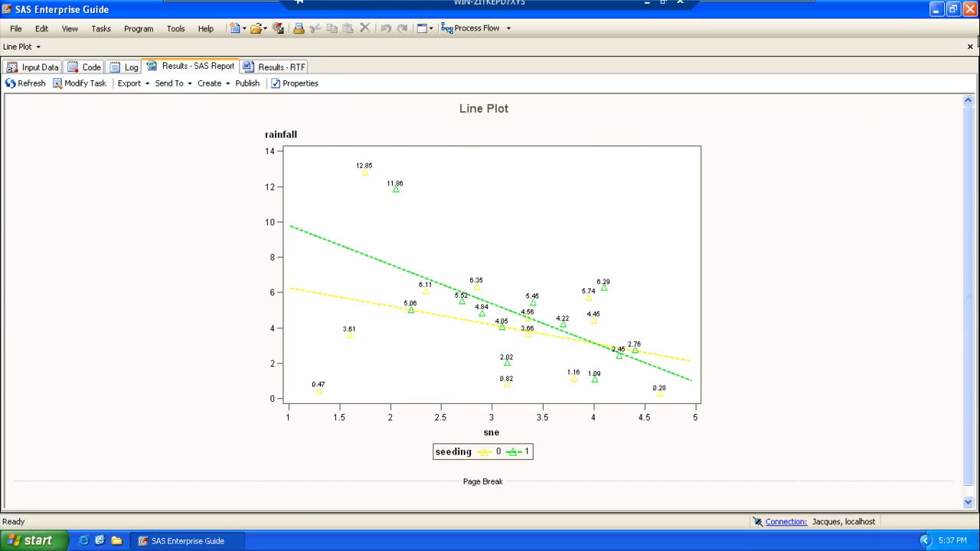
Close the line plot results, reopen the Line Plot task for modification and change seeding group 0's marker color to red
{"action": "left_click", "coordinate": [969, 47]}
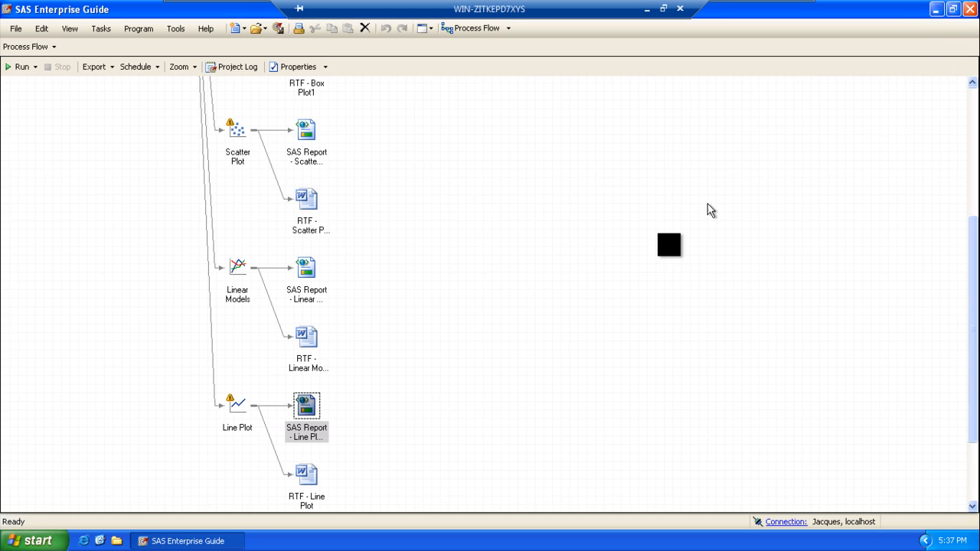
{"action": "right_click", "coordinate": [238, 402]}
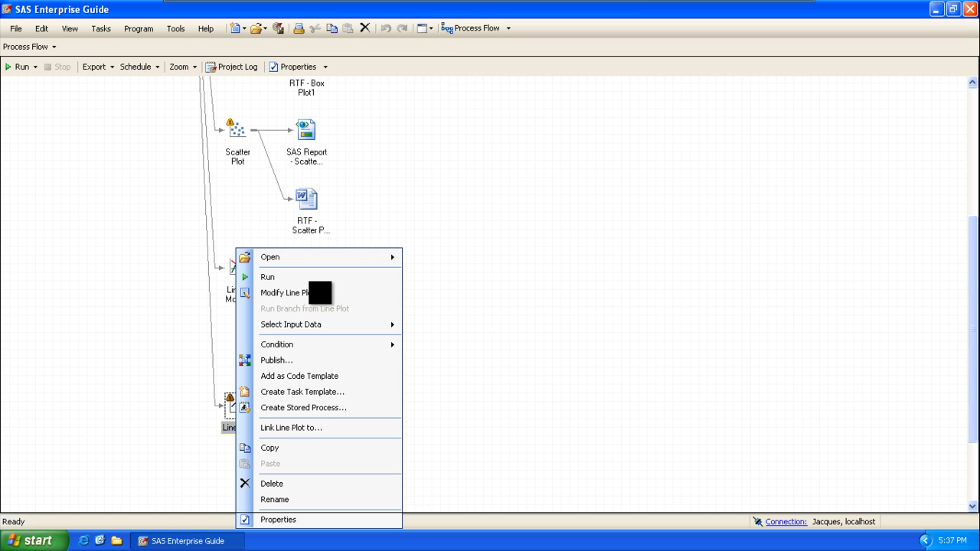
{"action": "left_click", "coordinate": [285, 293]}
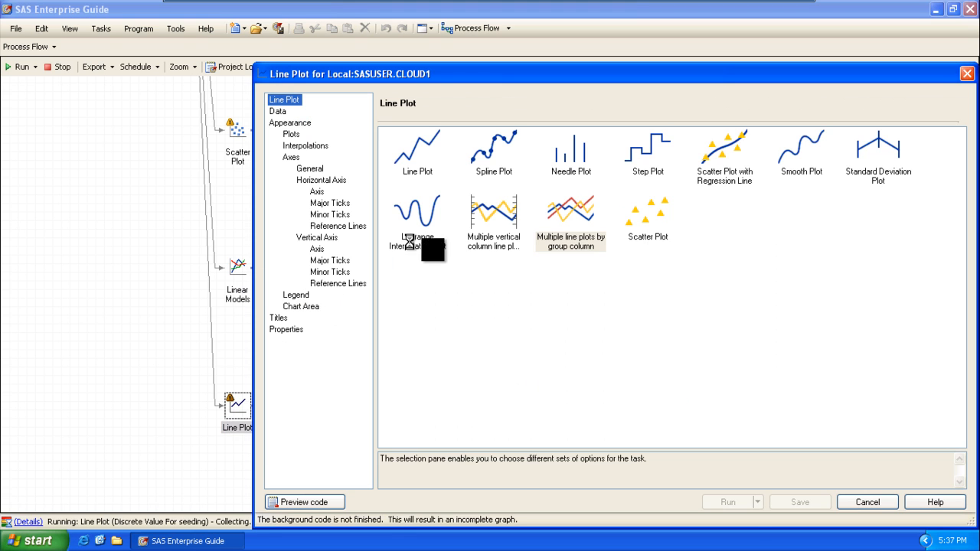
{"action": "left_click", "coordinate": [295, 125]}
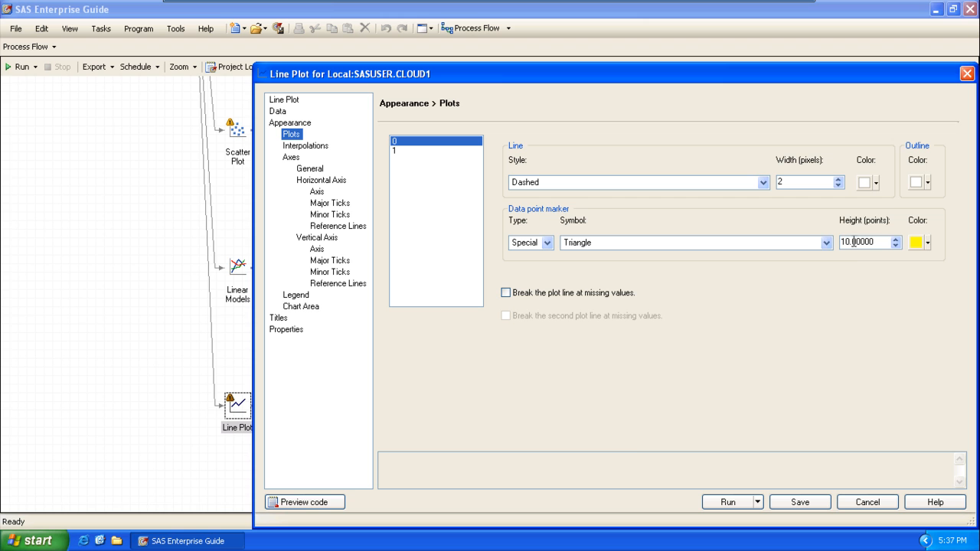
{"action": "left_click", "coordinate": [927, 242]}
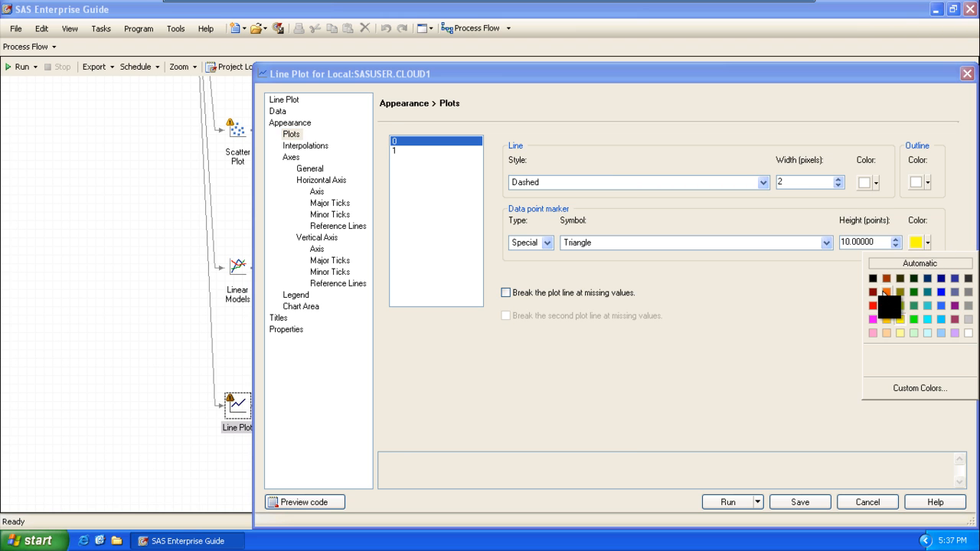
{"action": "left_click", "coordinate": [873, 306]}
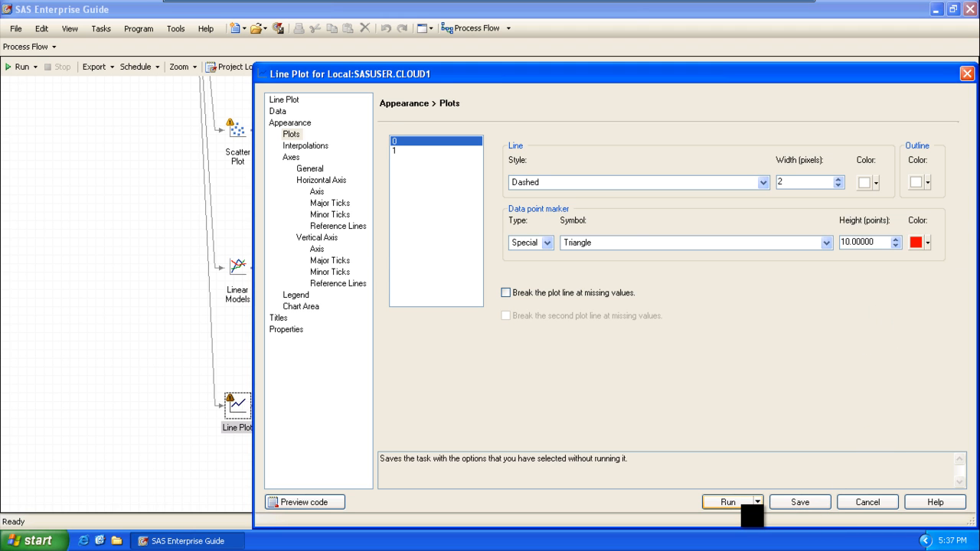
Rerun the line plot, replacing the previous results, and inspect the regression equation of the seeding 0 line
{"action": "left_click", "coordinate": [727, 502]}
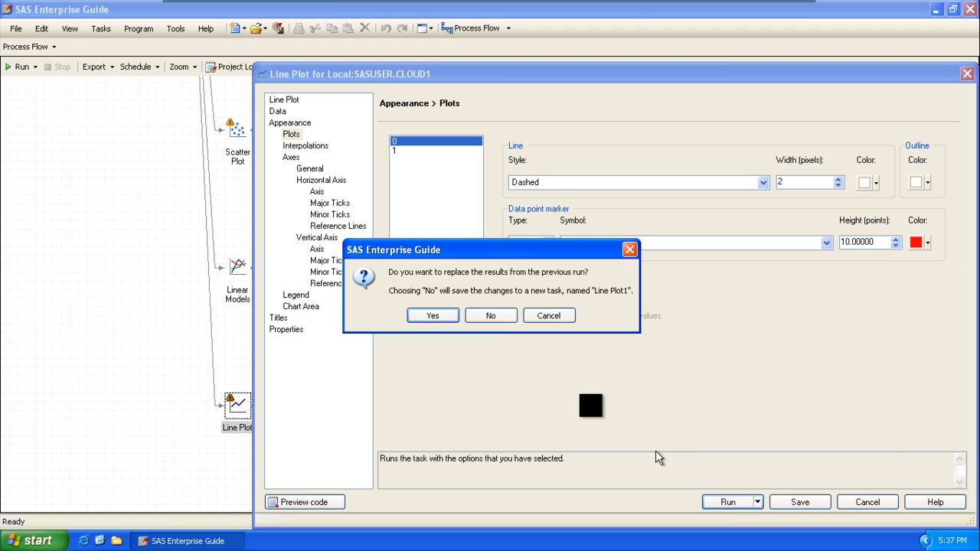
{"action": "left_click", "coordinate": [433, 316]}
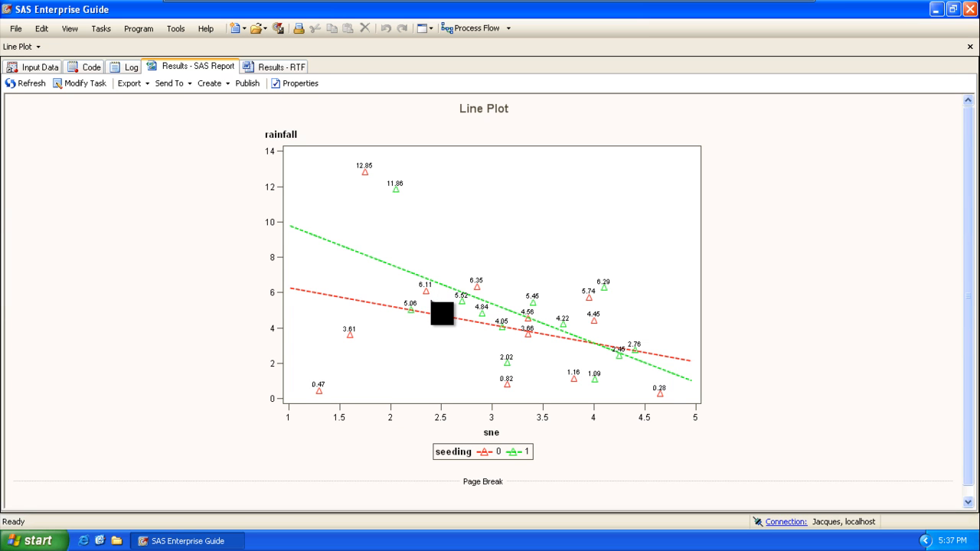
{"action": "mouse_move", "coordinate": [438, 326]}
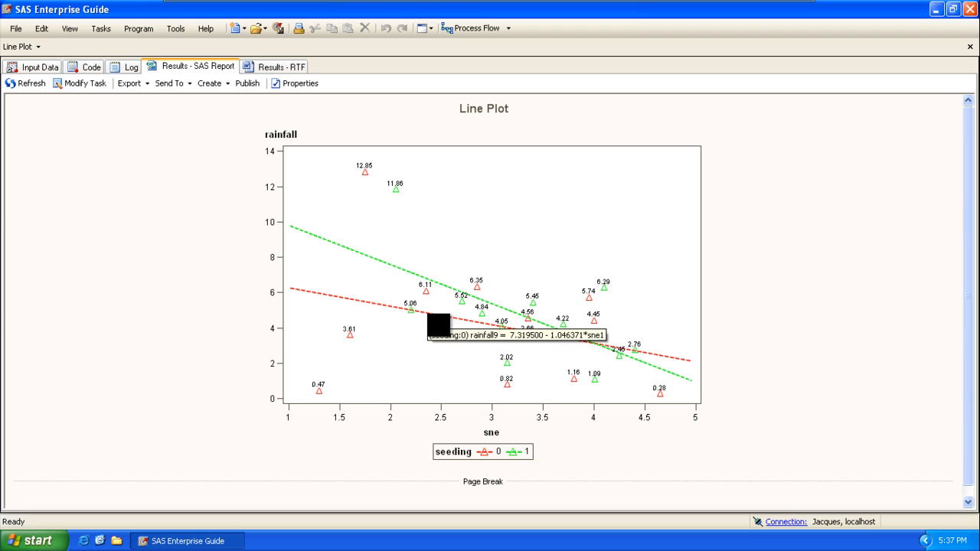